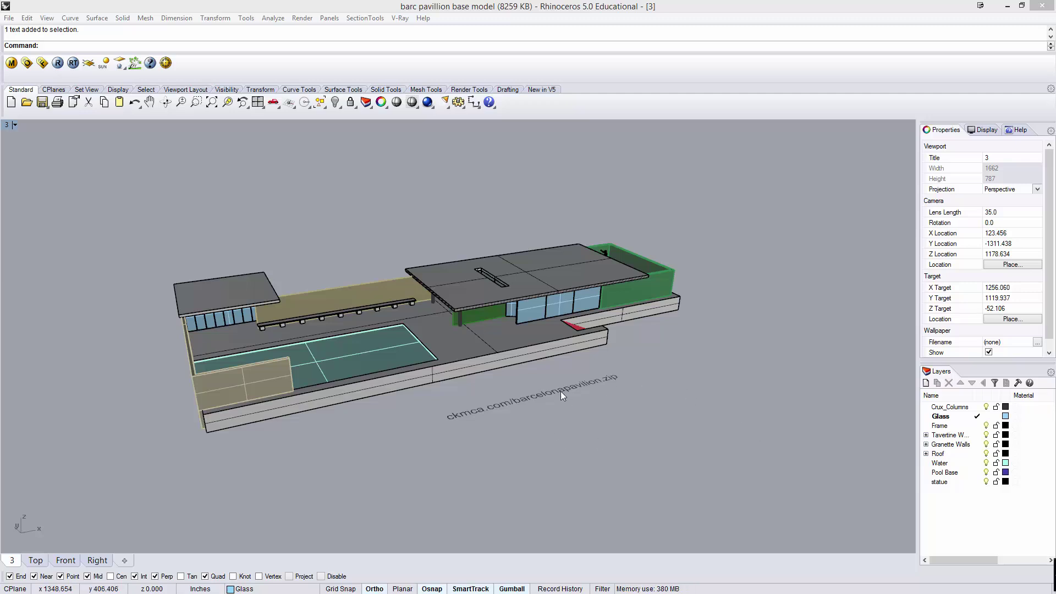
- Delete the web-address text object lying on the ground in front of the pavilion
right_click_drag(563, 391, 606, 395)
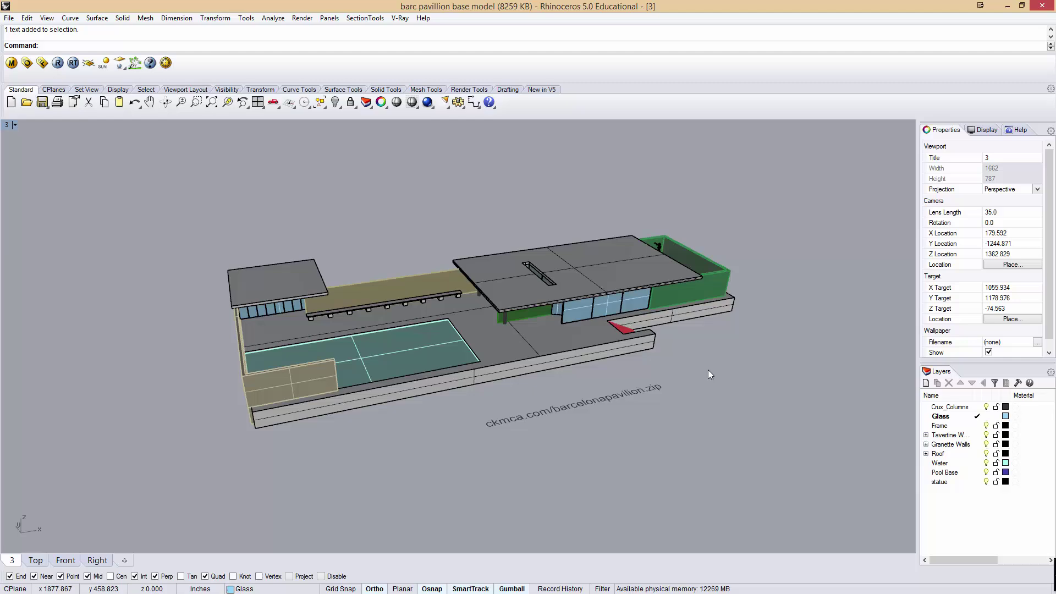
right_click_drag(706, 370, 672, 399)
scroll(564, 447, "up", 5)
scroll(611, 424, "down", 5)
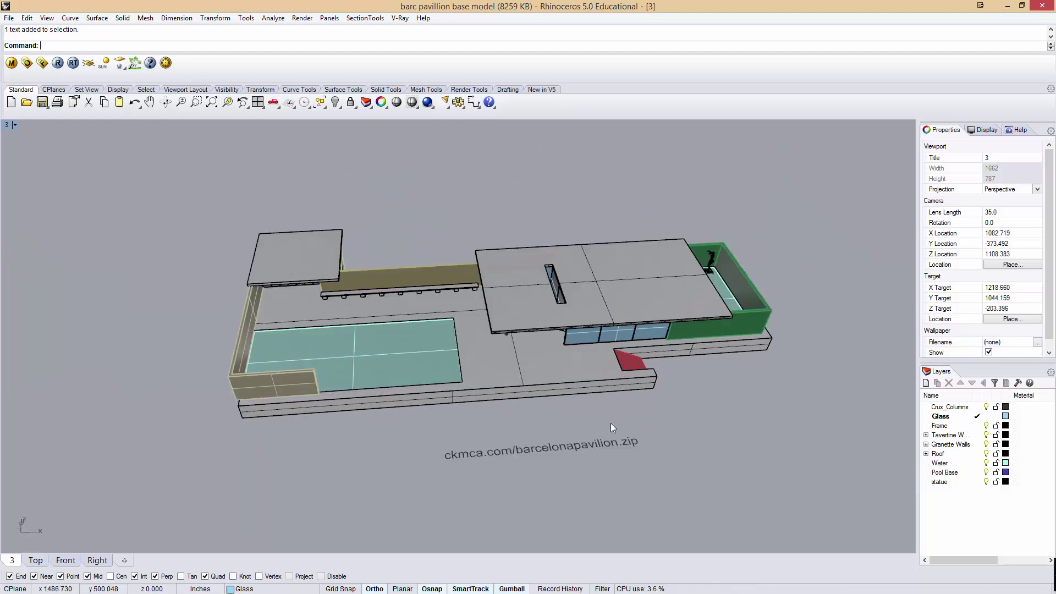
right_click_drag(610, 424, 614, 430)
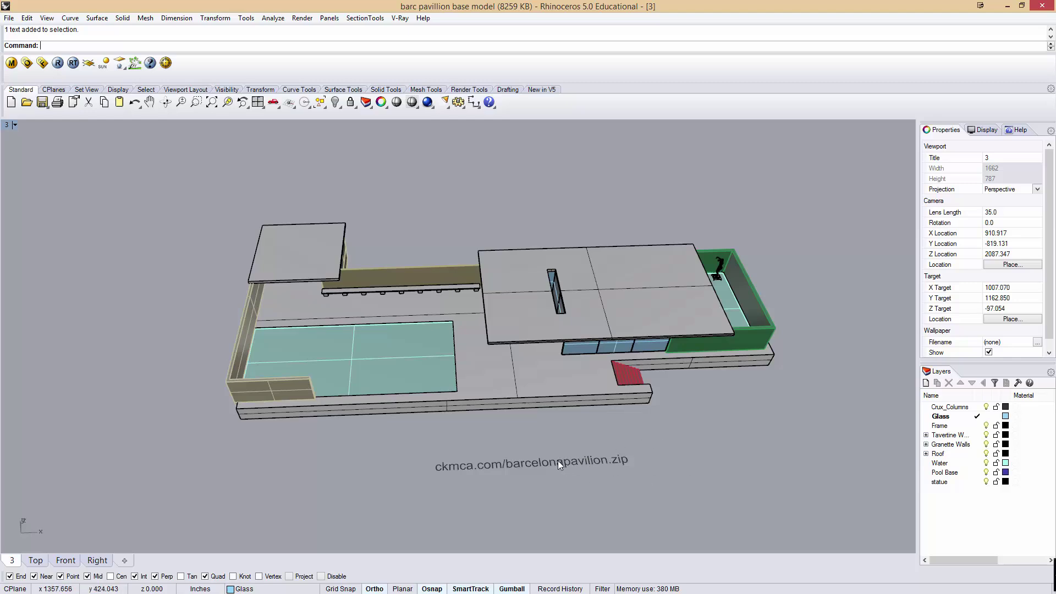
key("Delete")
- Set the viewport projection to Parallel and view the pavilion from an elevated corner angle
right_click_drag(550, 464, 632, 379)
scroll(531, 356, "up", 4)
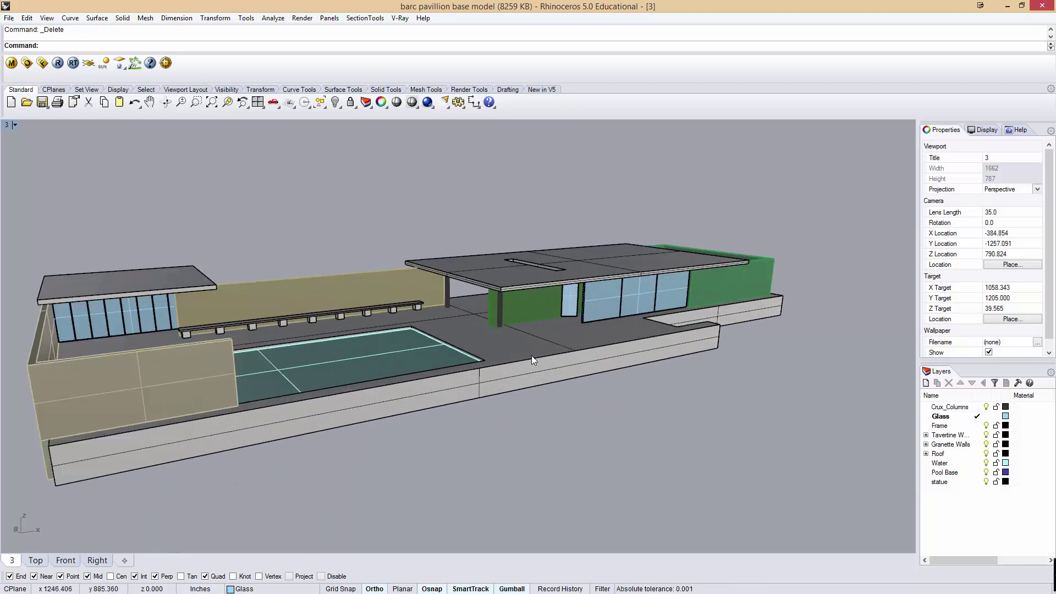
right_click_drag(532, 355, 562, 331, "shift")
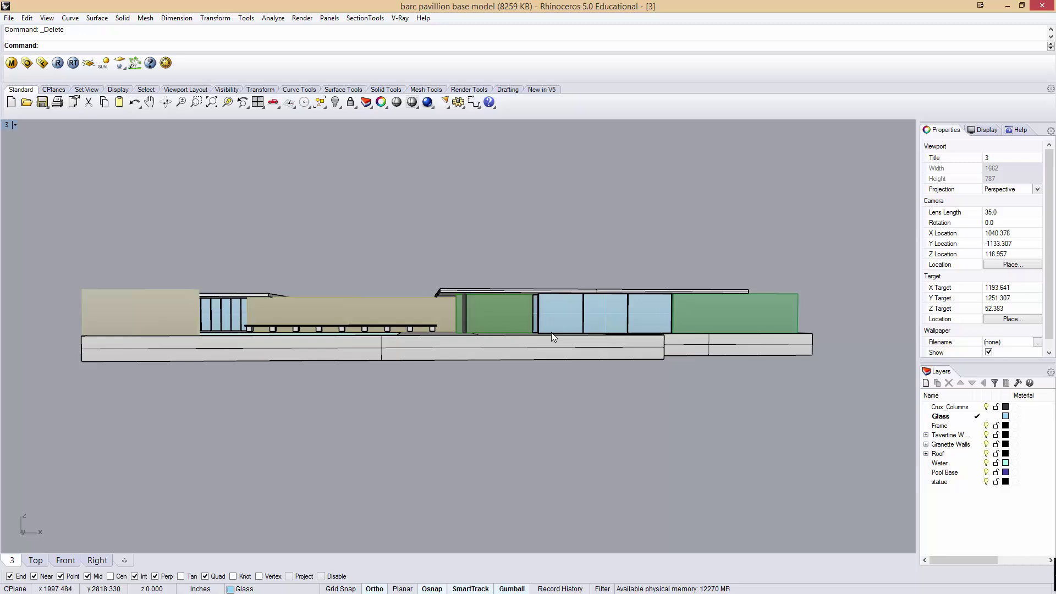
right_click_drag(550, 330, 520, 368)
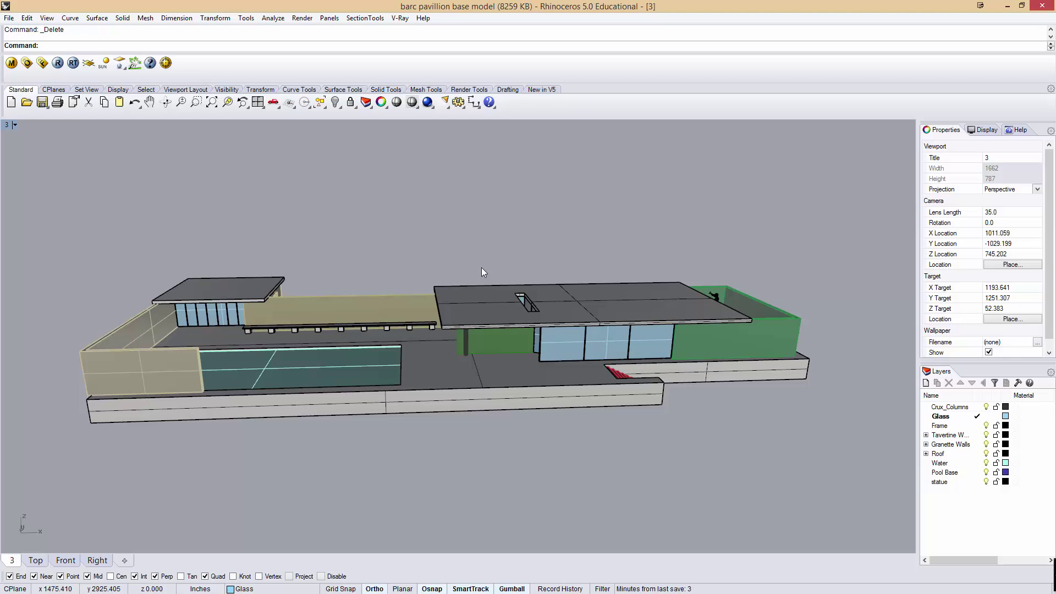
right_click_drag(547, 254, 594, 235)
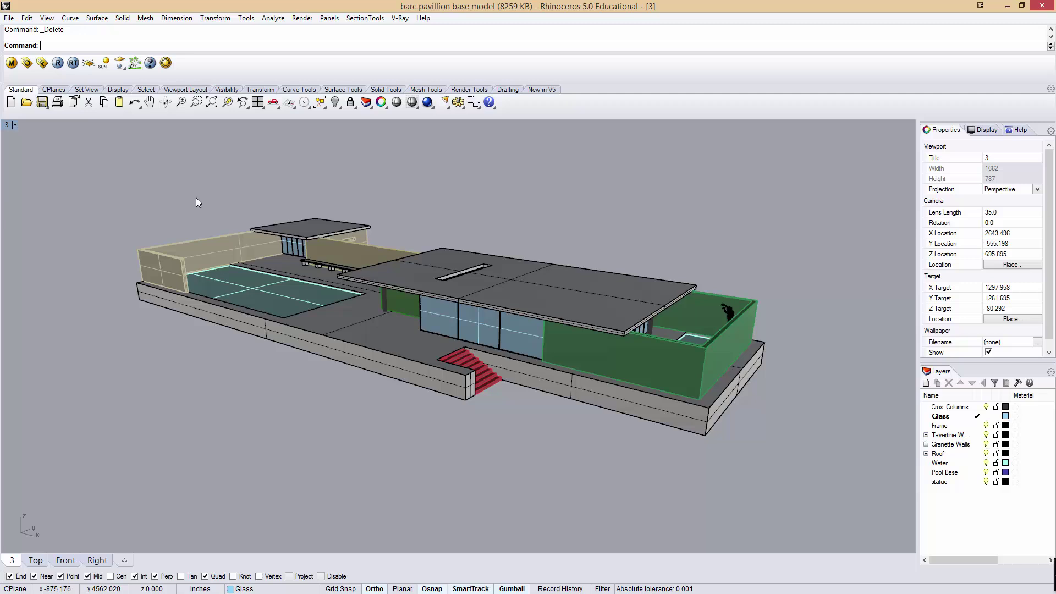
right_click_drag(486, 241, 592, 229)
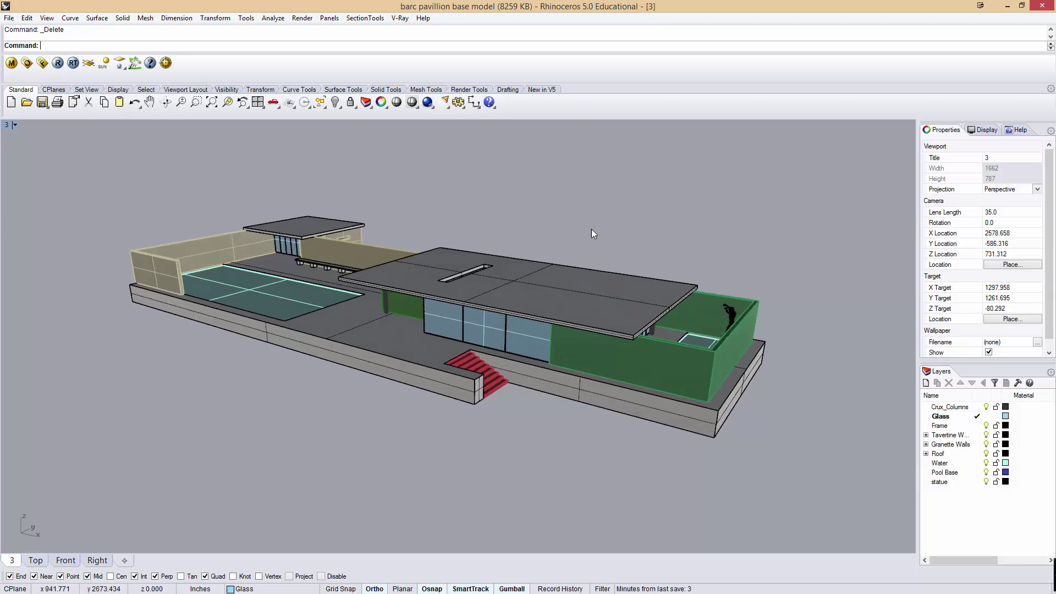
left_click(1007, 189)
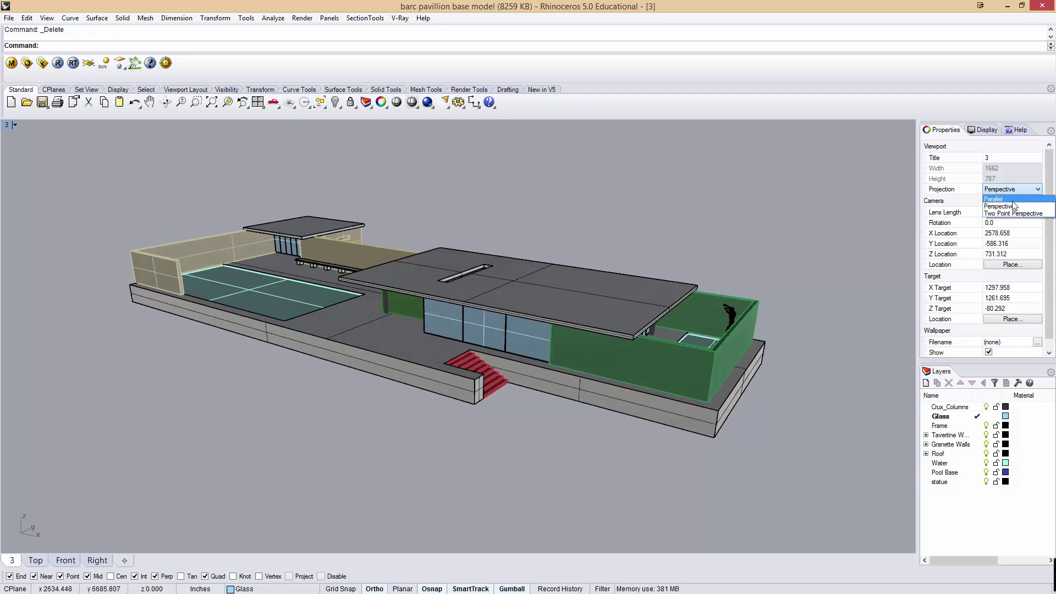
left_click(1007, 200)
right_click_drag(667, 256, 653, 266)
right_click_drag(451, 343, 464, 355, "shift")
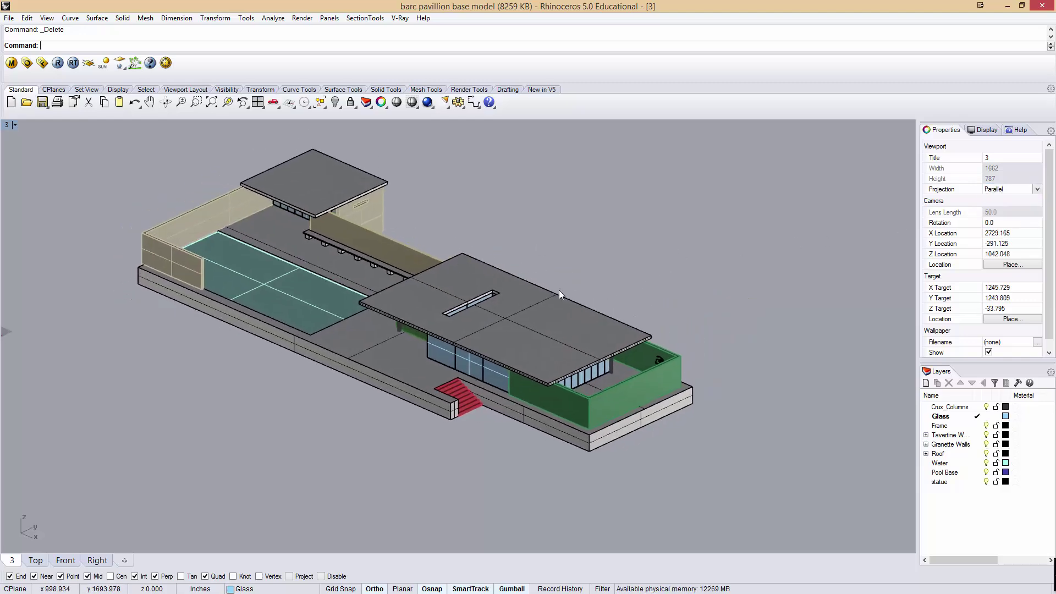
- Change the viewport projection to Two Point Perspective and view the pavilion from a lower angle
left_click(1011, 193)
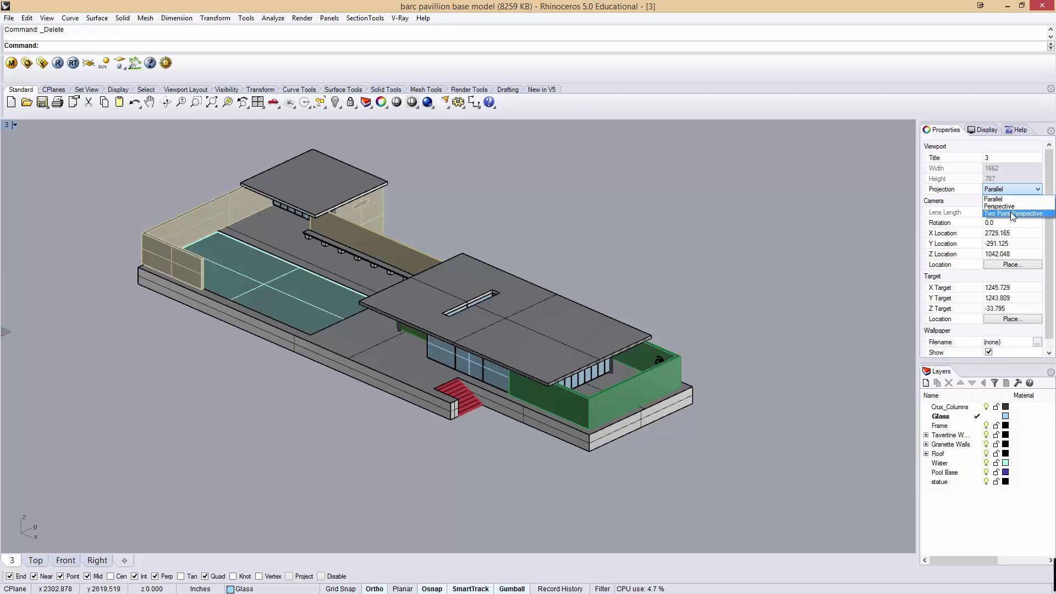
left_click(1011, 213)
right_click_drag(603, 315, 606, 321)
scroll(558, 339, "up", 5)
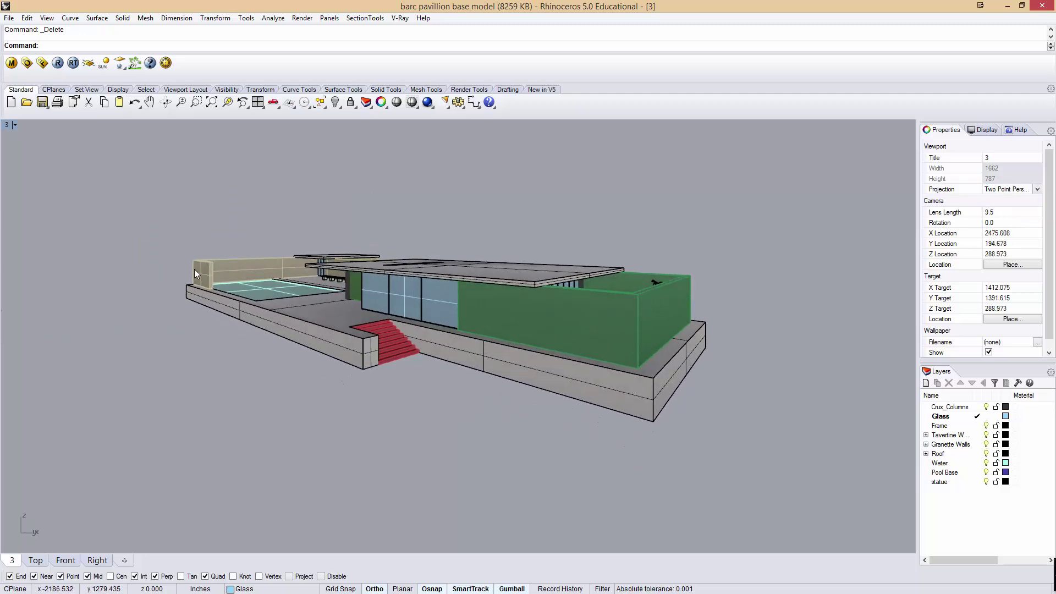
right_click_drag(620, 320, 660, 295)
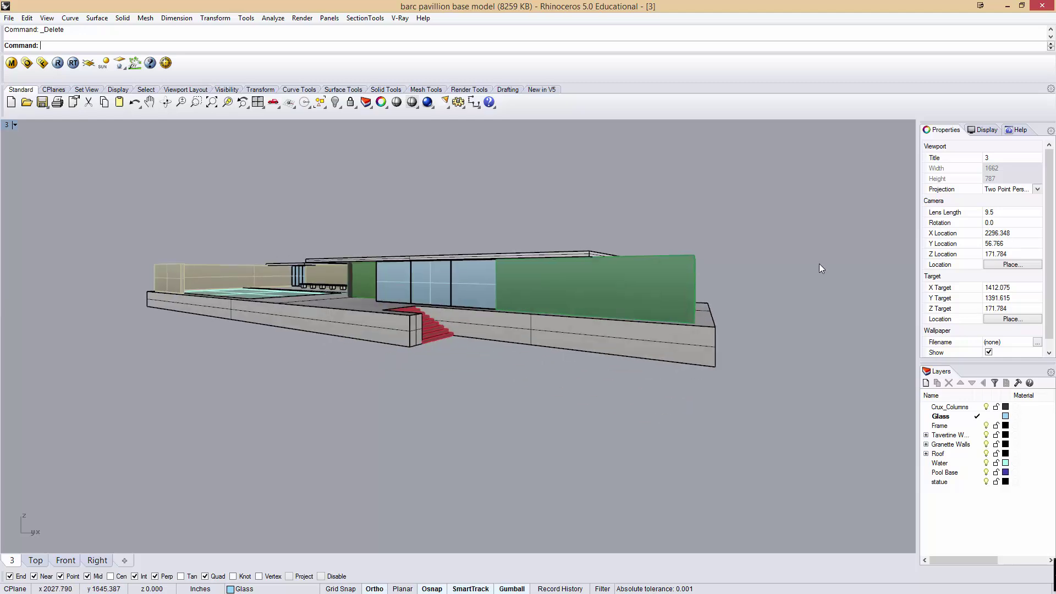
- Compare the projections by switching the viewport to Perspective and back to Two Point Perspective, orbiting the pavilion in each
left_click(1012, 192)
left_click(1008, 207)
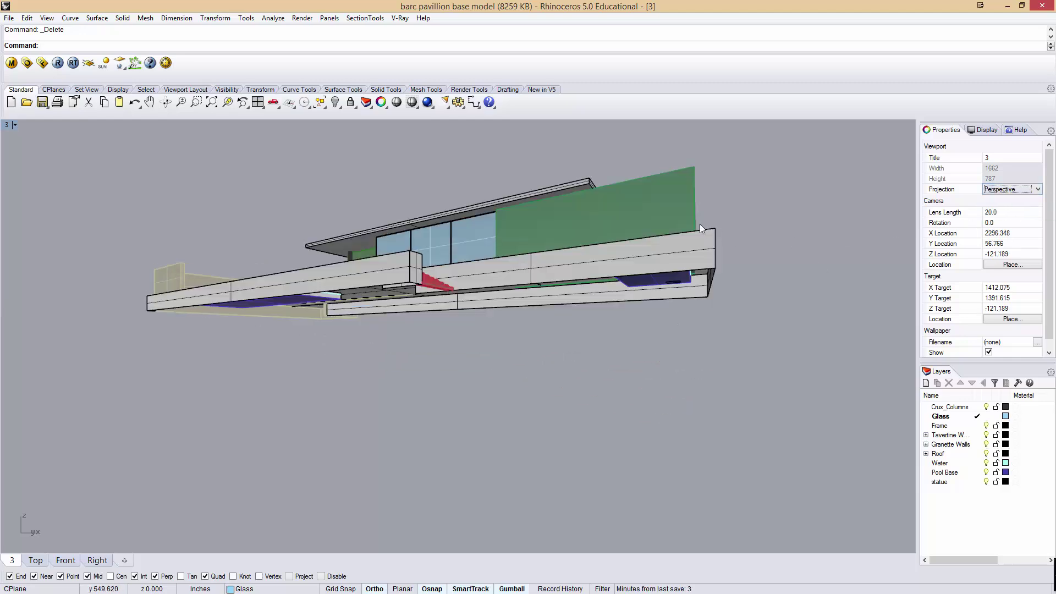
right_click_drag(700, 224, 666, 346, "shift")
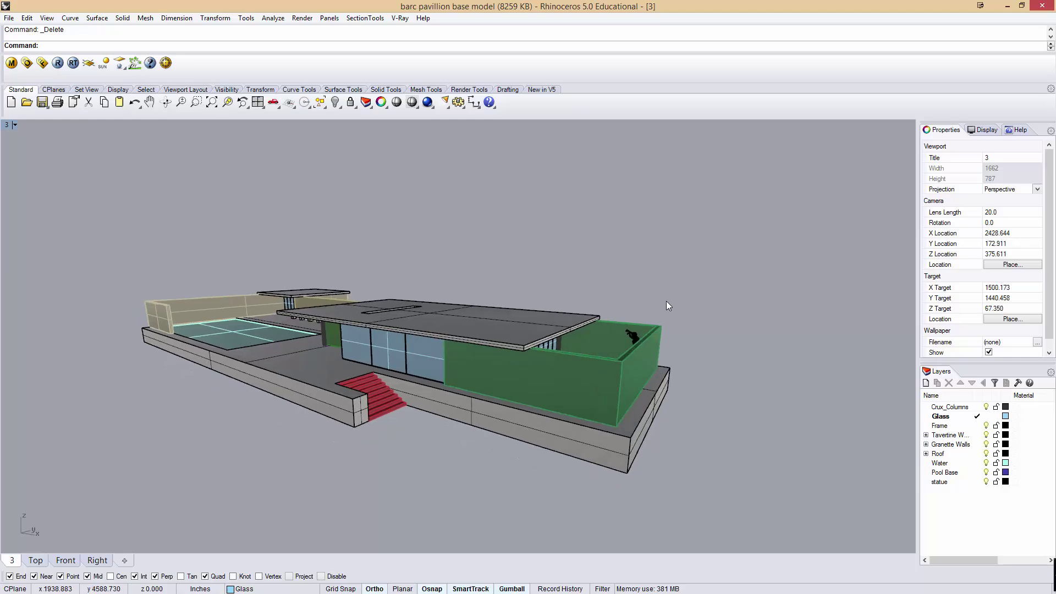
left_click(1018, 190)
left_click(1009, 211)
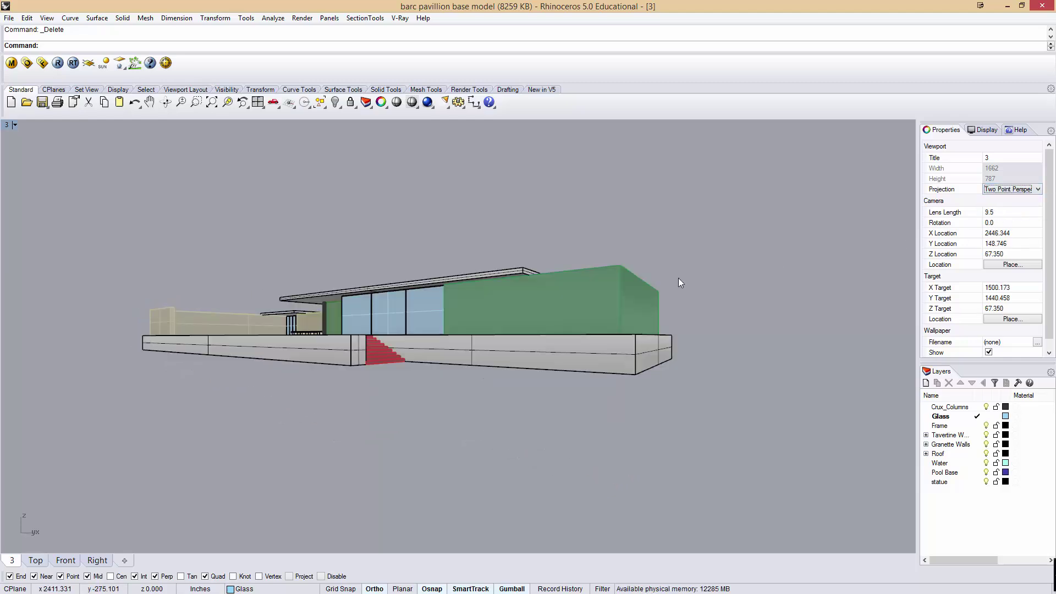
right_click_drag(662, 301, 664, 333)
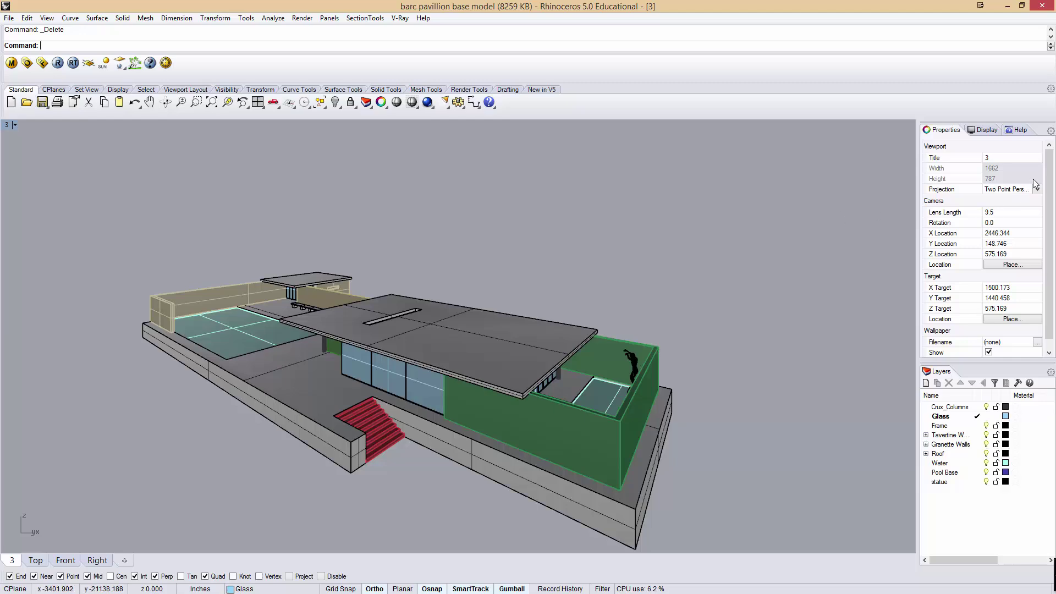
- Return the viewport projection to Perspective, leaving no object selected
left_click(1036, 184)
left_click(1008, 212)
left_click(655, 304)
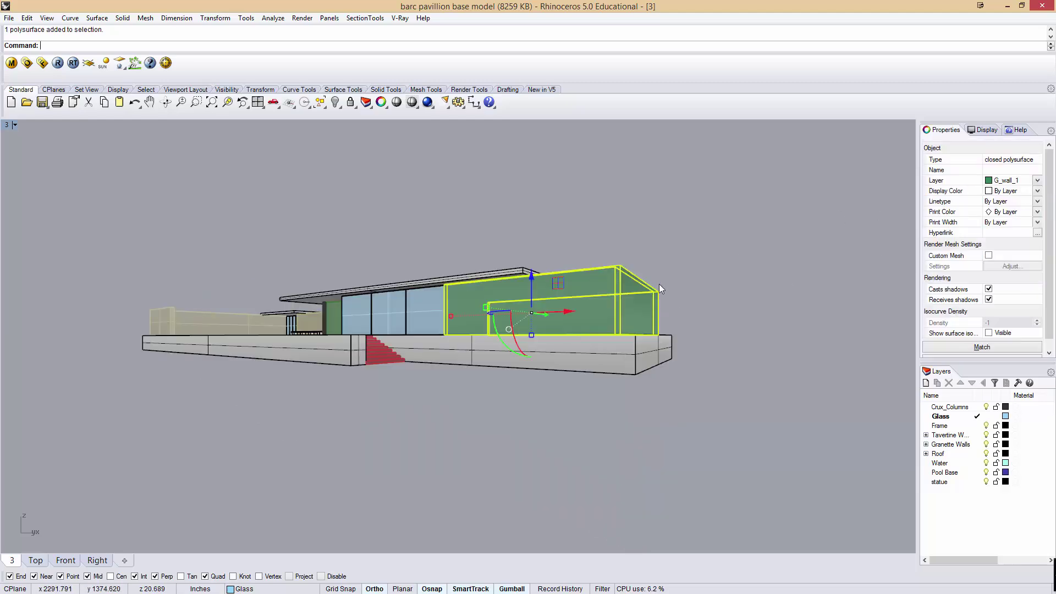
left_click(710, 272)
right_click_drag(752, 223, 645, 263)
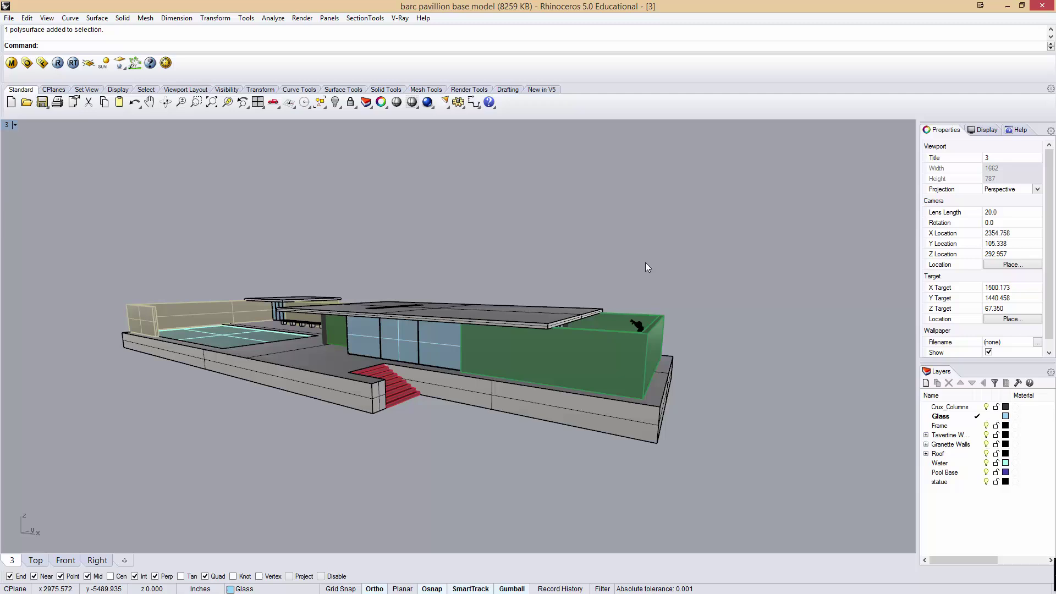
left_click(1037, 189)
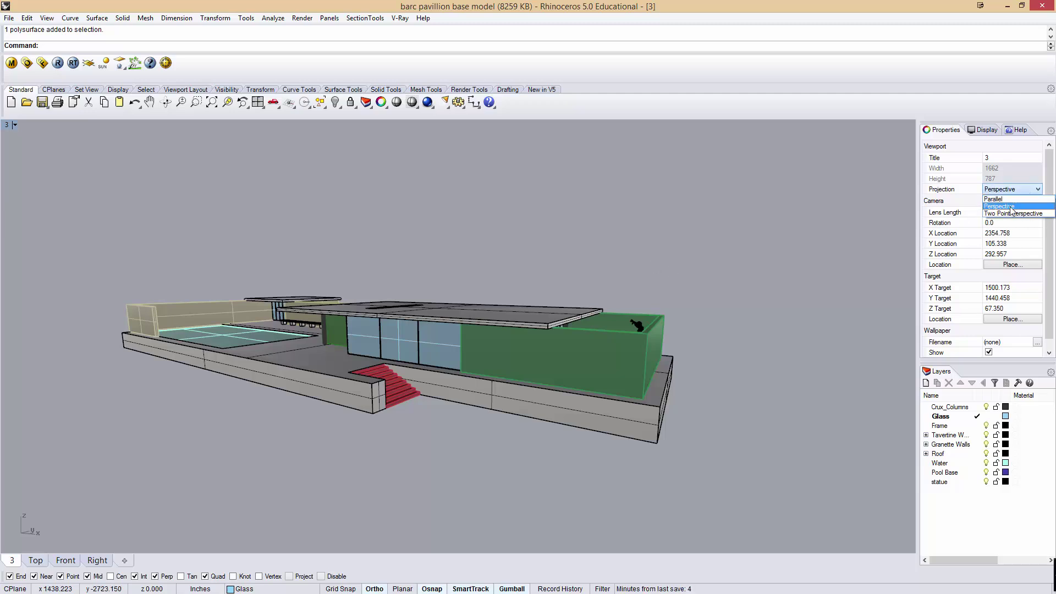
left_click(1023, 213)
- Create a vertical clipping plane running lengthwise through the pavilion, extending beyond both ends of the building
scroll(675, 246, "down", 2)
right_click_drag(674, 245, 688, 262)
right_click_drag(694, 369, 668, 328, "shift")
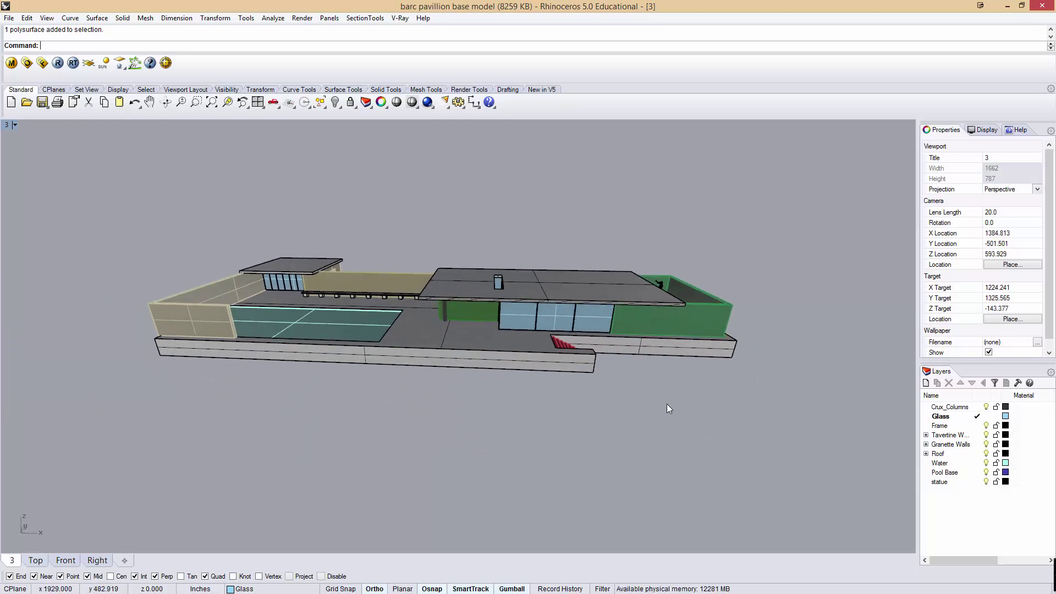
type("Clipp")
key("Return")
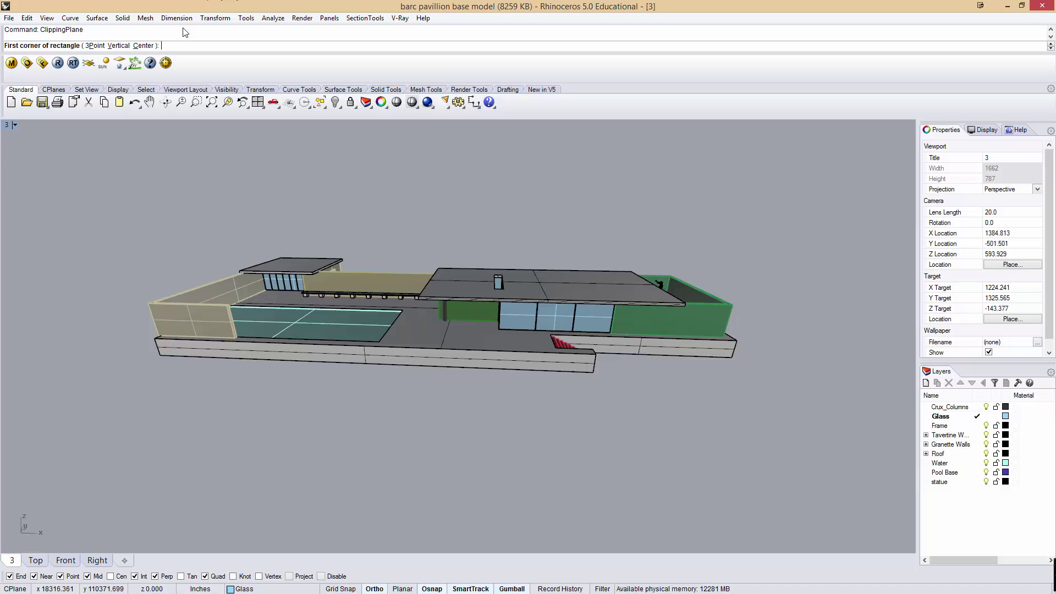
left_click(124, 48)
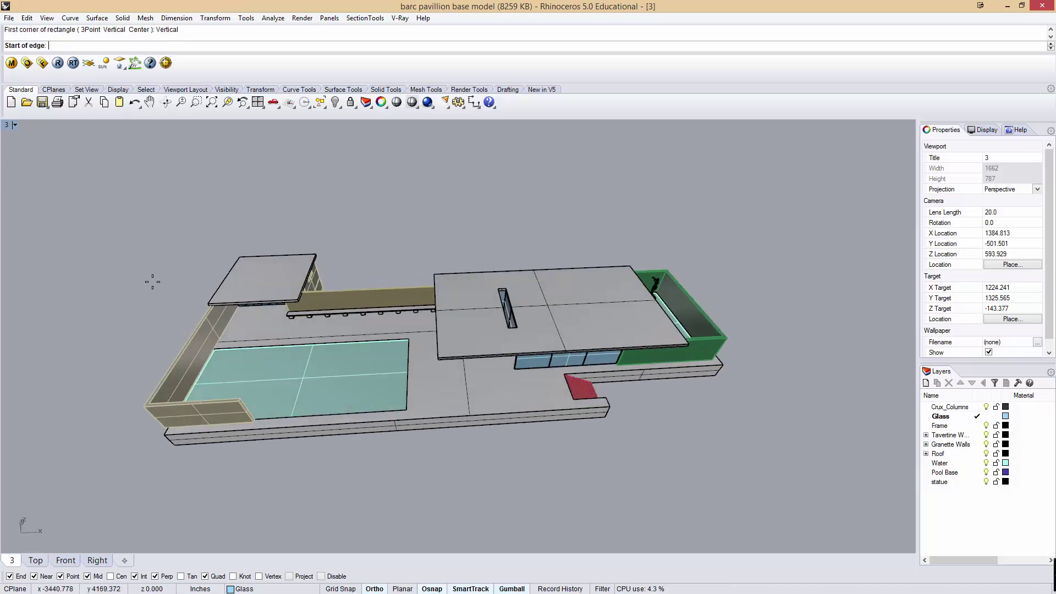
right_click_drag(135, 165, 150, 281)
left_click(81, 403)
left_click(844, 358)
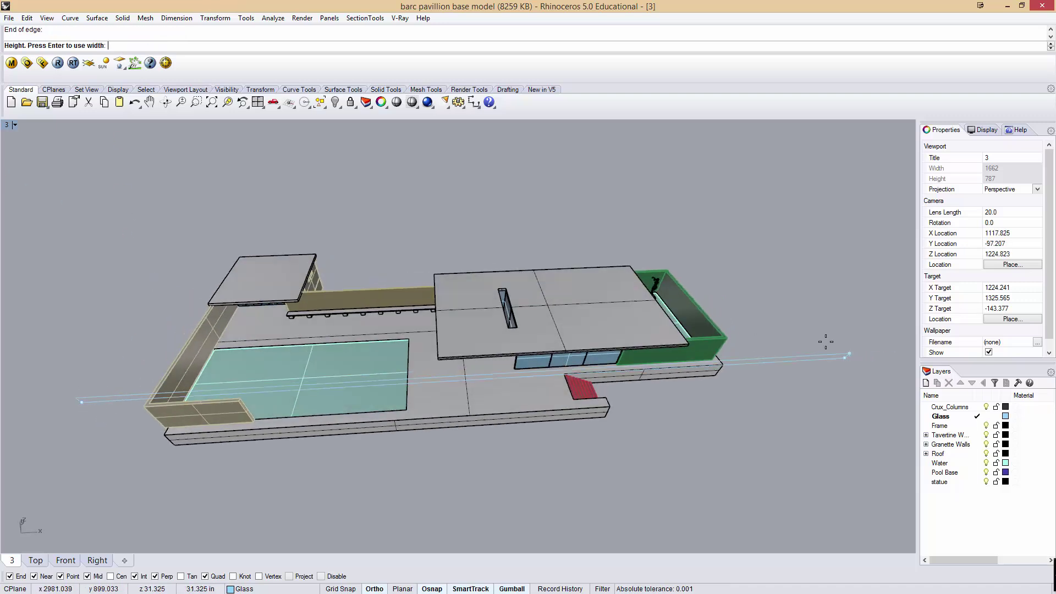
left_click(811, 231)
- Move the clipping plane straight down so that it extends below the pavilion's base
right_click_drag(792, 289, 539, 140)
scroll(777, 251, "down", 6)
left_click(718, 263)
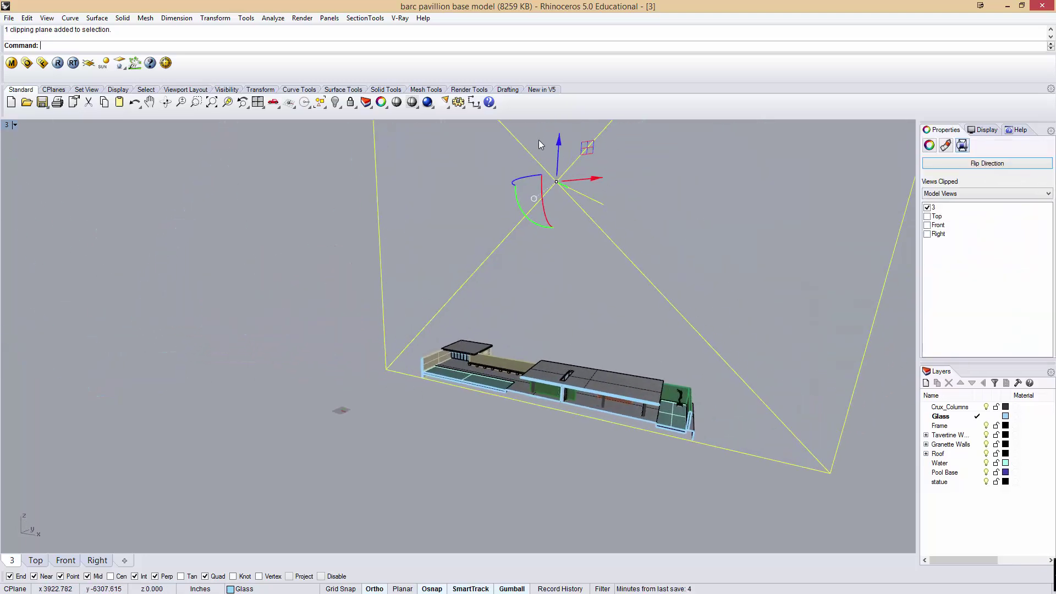
left_click_drag(557, 146, 553, 220)
right_click_drag(566, 231, 611, 292)
scroll(574, 371, "up", 6)
scroll(575, 372, "down", 4)
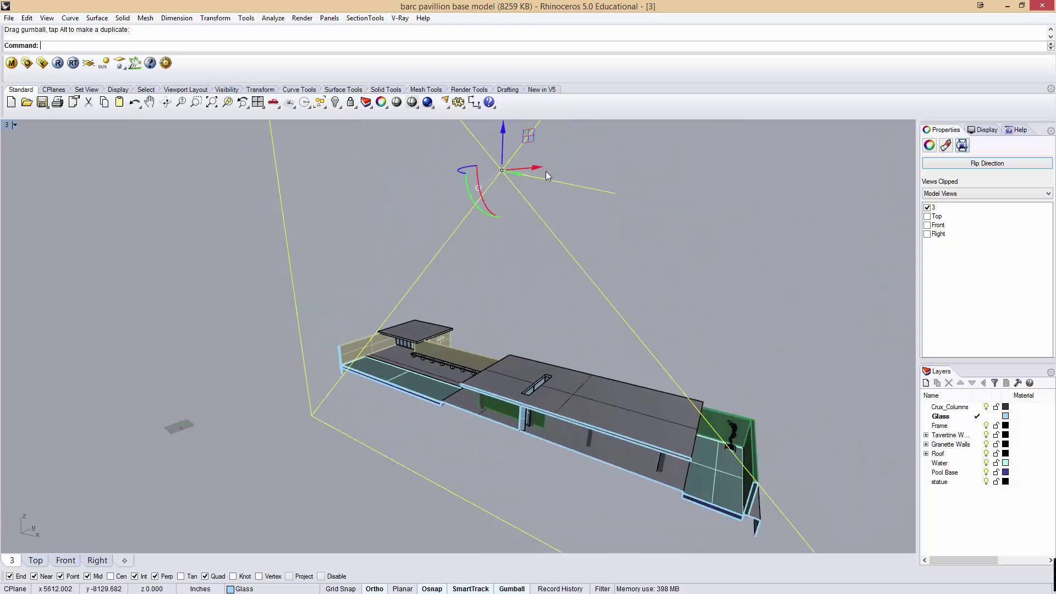
- Try rotating the clipping plane about its vertical axis to cut the pavilion at an angle
right_click_drag(546, 172, 519, 193)
left_click_drag(482, 221, 441, 237)
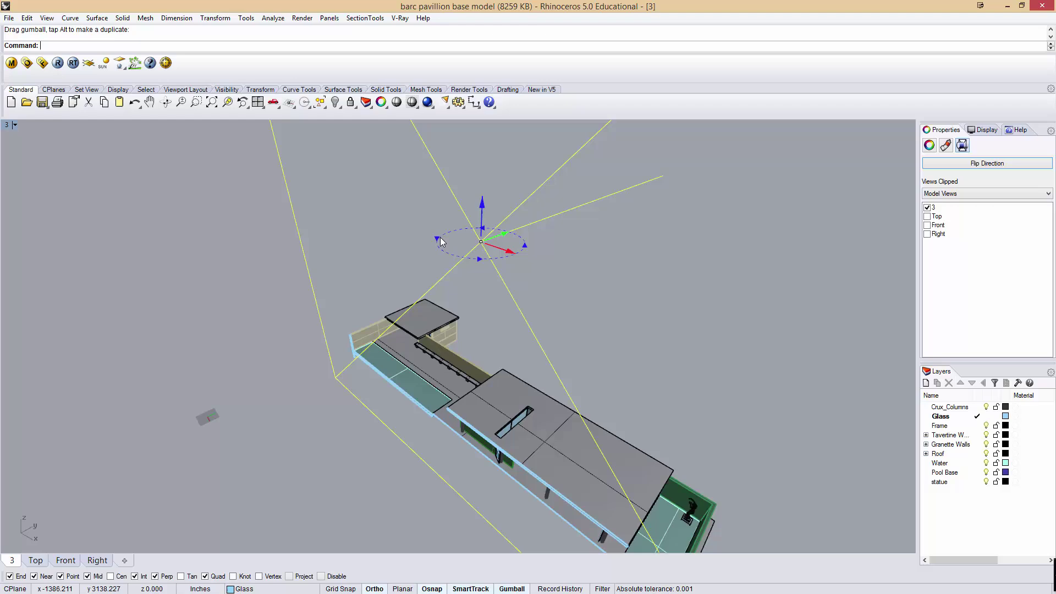
left_click_drag(440, 237, 424, 213)
right_click_drag(506, 325, 522, 285)
key("ctrl+z")
- Deselect the clipping plane and examine the sectioned pavilion from several angles
mouse_move(523, 285)
left_mouse_down()
mouse_move(531, 278)
mouse_move(505, 290)
left_mouse_up()
right_click_drag(511, 295, 602, 314)
scroll(602, 313, "down", 10)
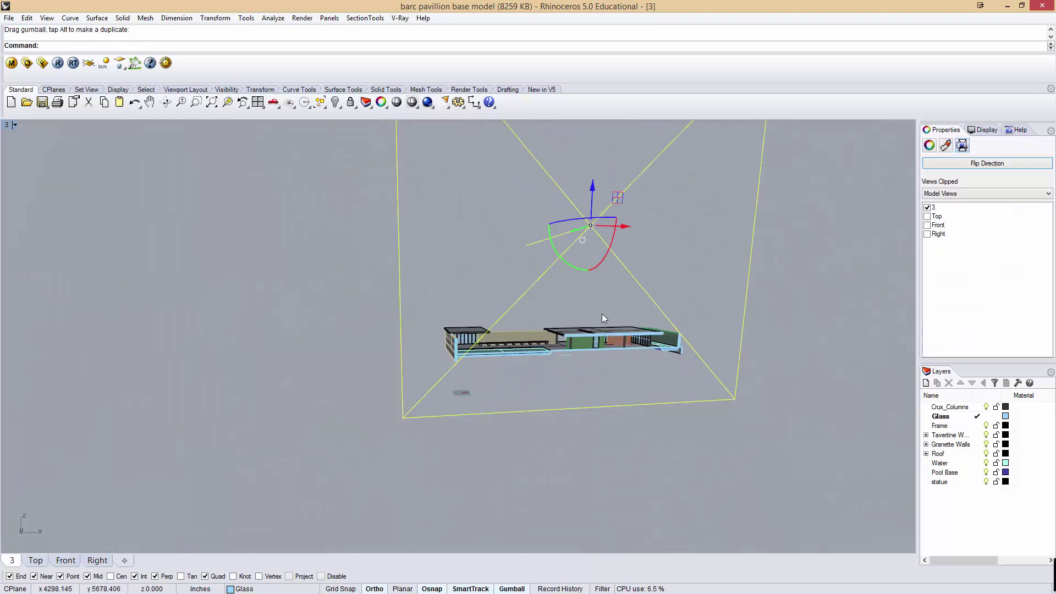
right_click_drag(707, 291, 636, 325, "shift")
left_click(661, 337)
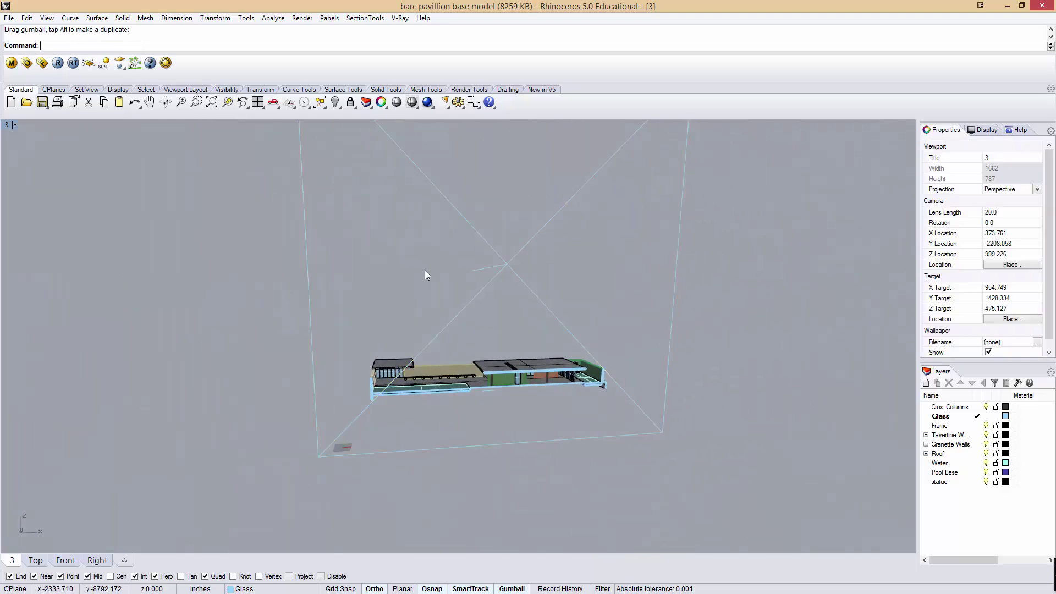
right_click_drag(565, 287, 523, 300)
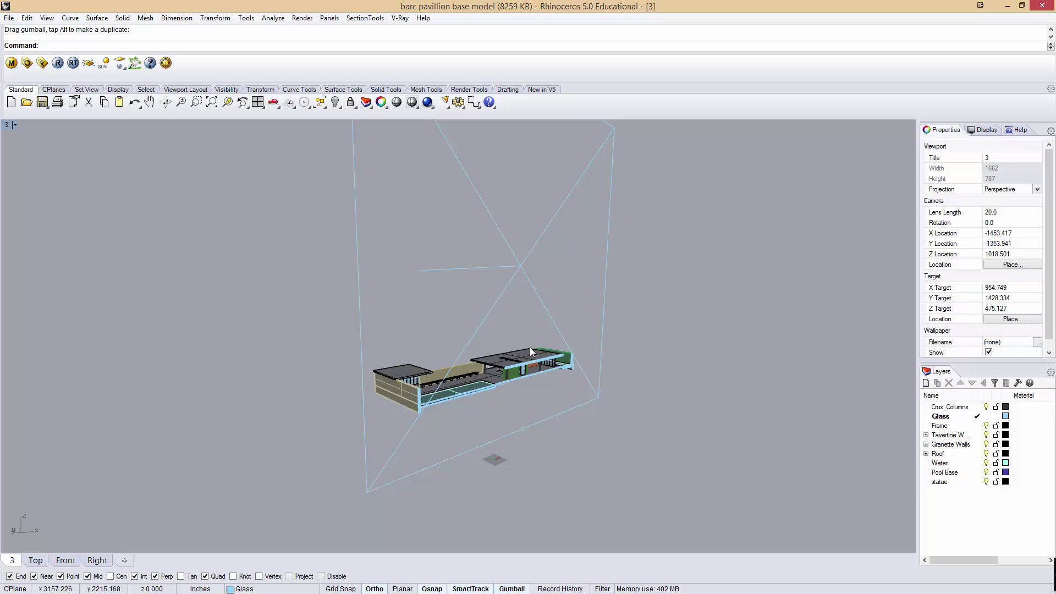
right_click_drag(530, 348, 388, 405)
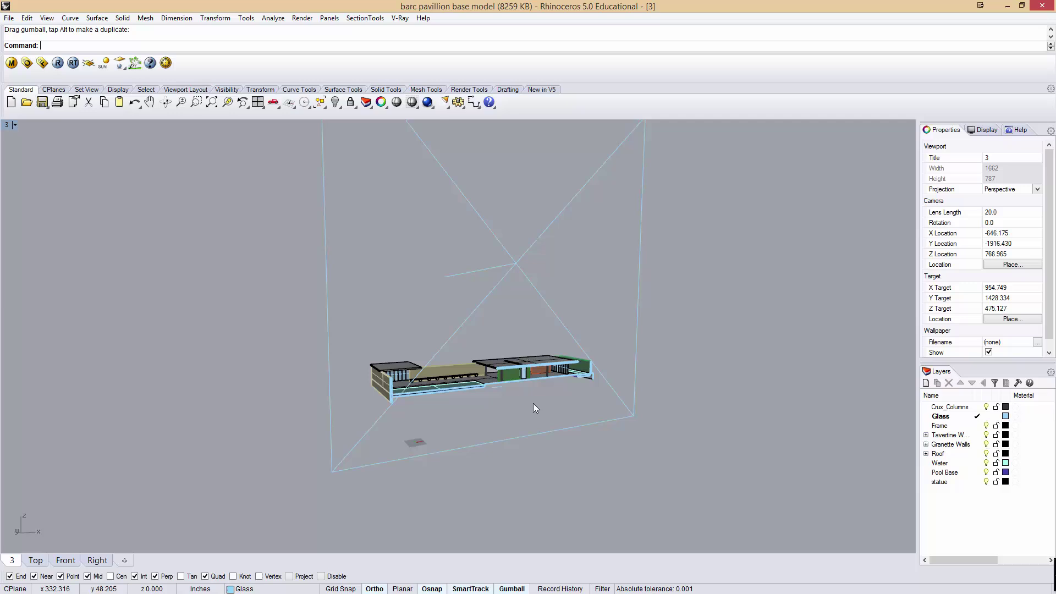
right_click_drag(542, 388, 545, 418)
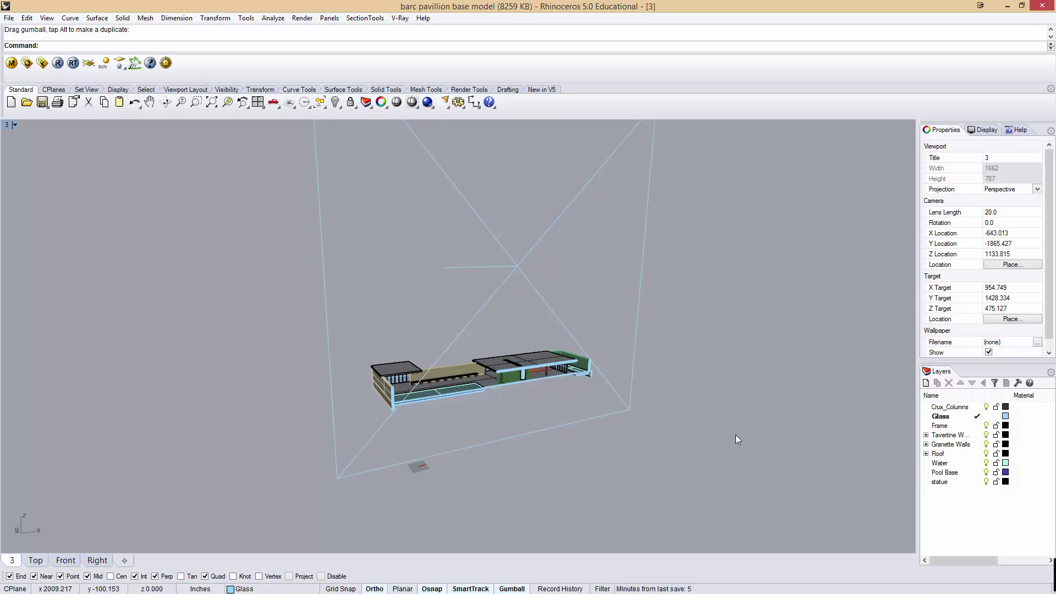
- Create a new layer named "plane"
left_click(926, 384)
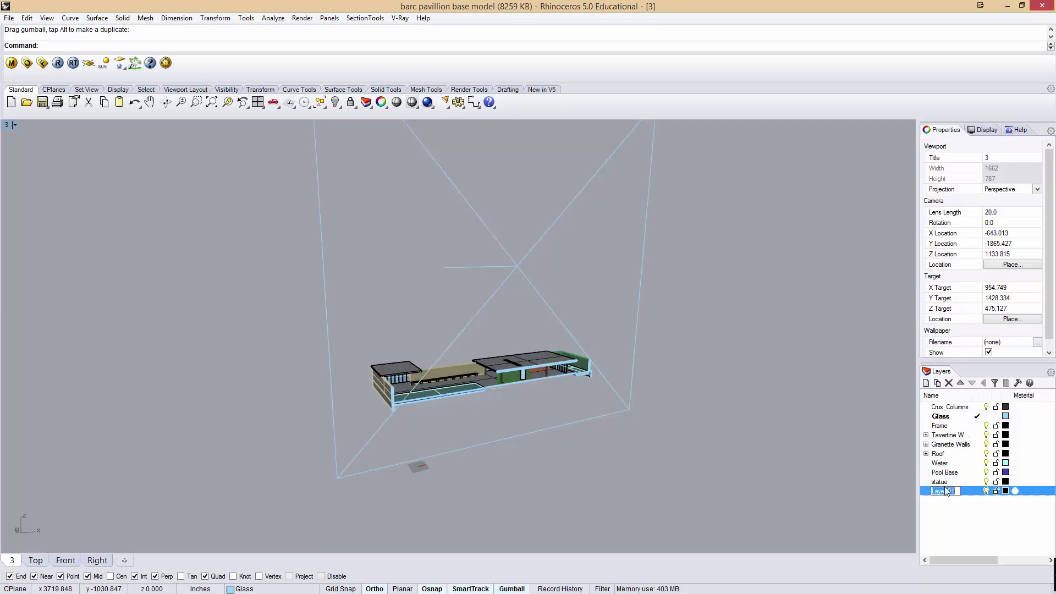
type("plane")
key("Return")
- Set the plane layer's colour to red (255, 10, 10) and make it the current layer
left_click(1005, 491)
left_click(536, 238)
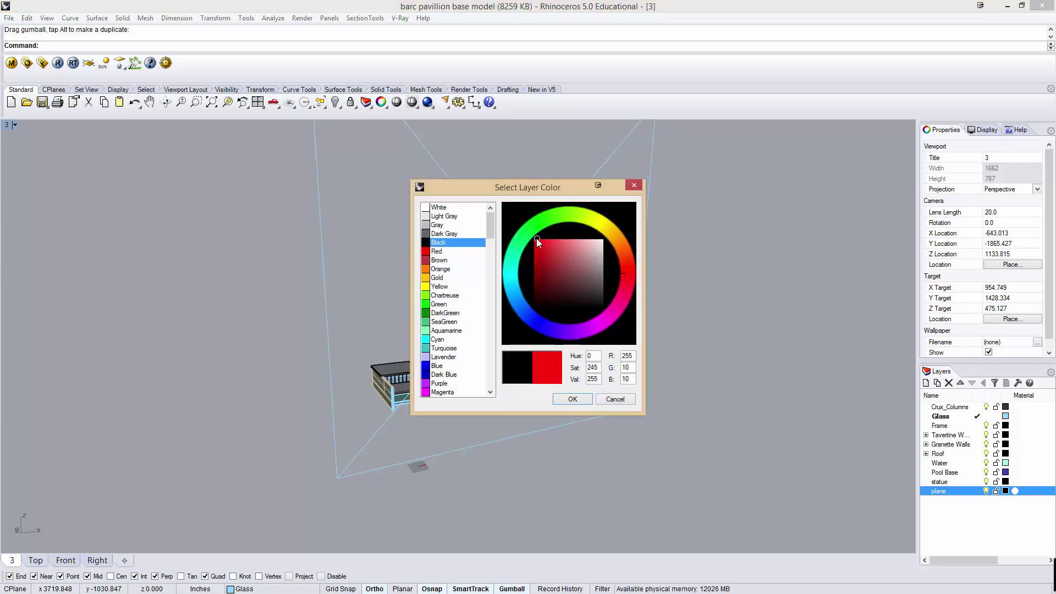
left_click(573, 400)
left_click(976, 491)
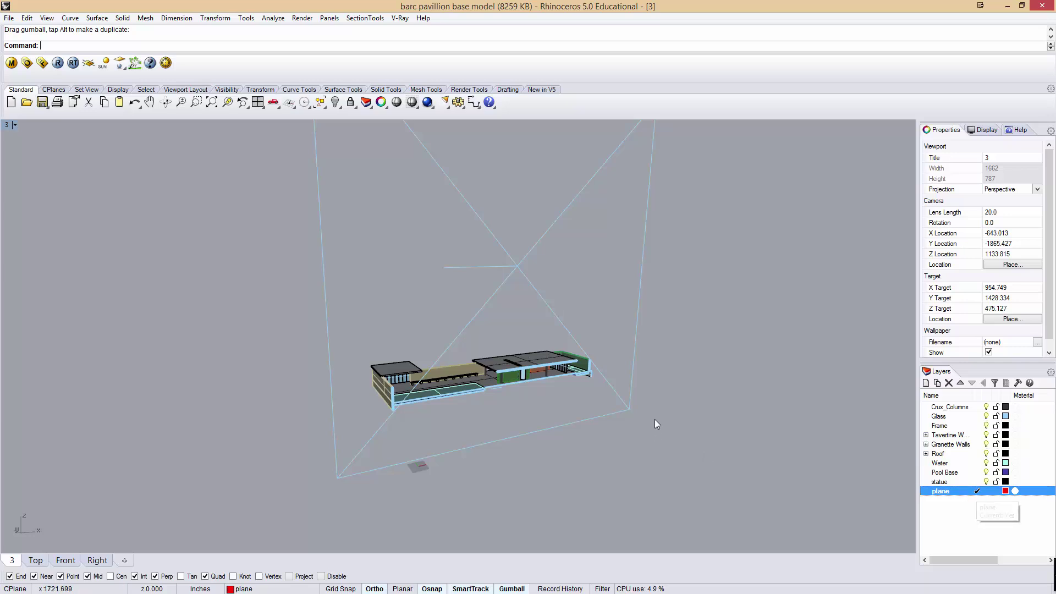
- Draw a vertical plane surface on the plane layer, with its base running between the two lower corners of the clipping plane
right_click_drag(655, 419, 648, 430)
type("Plane")
key("Return")
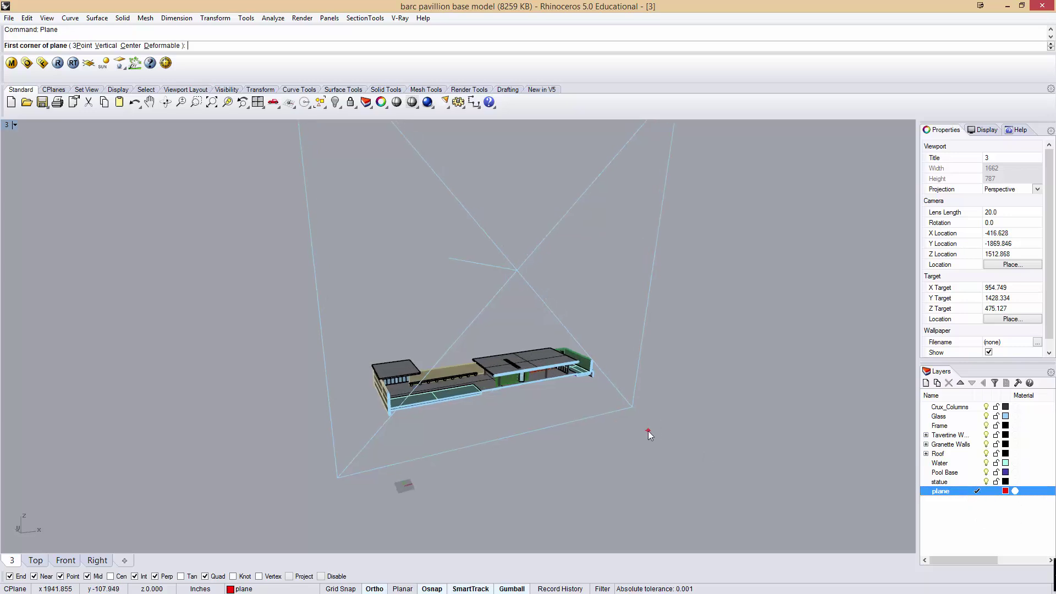
type("v")
key("Return")
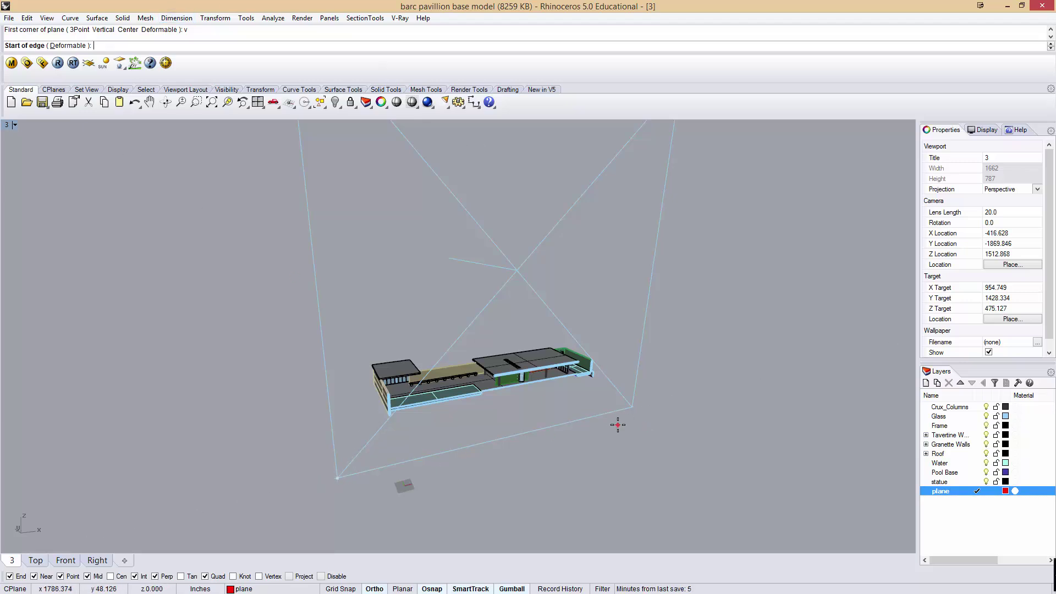
left_click(337, 478)
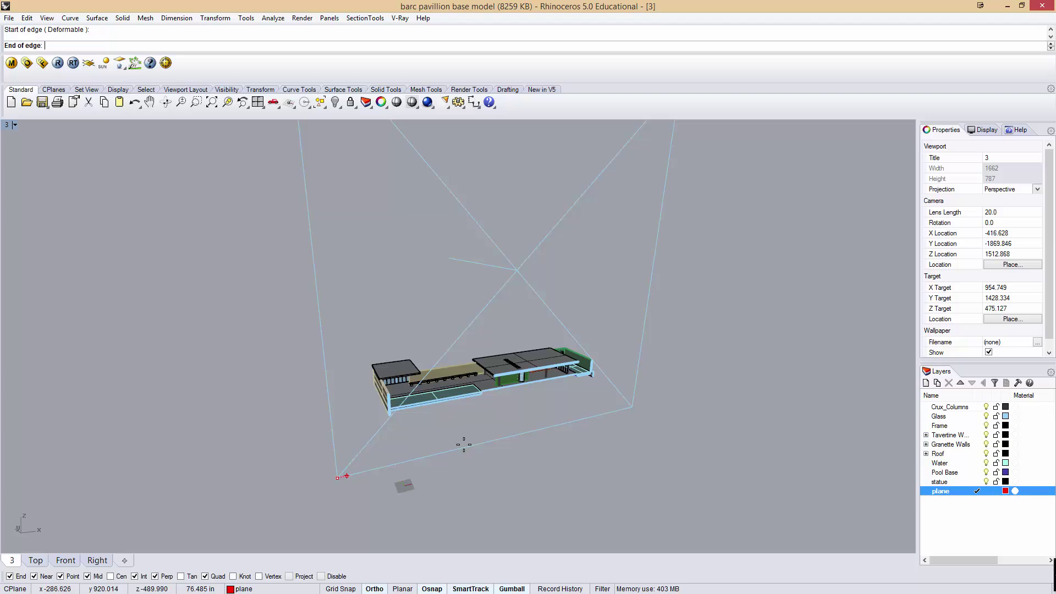
left_click(631, 401)
left_click(724, 205)
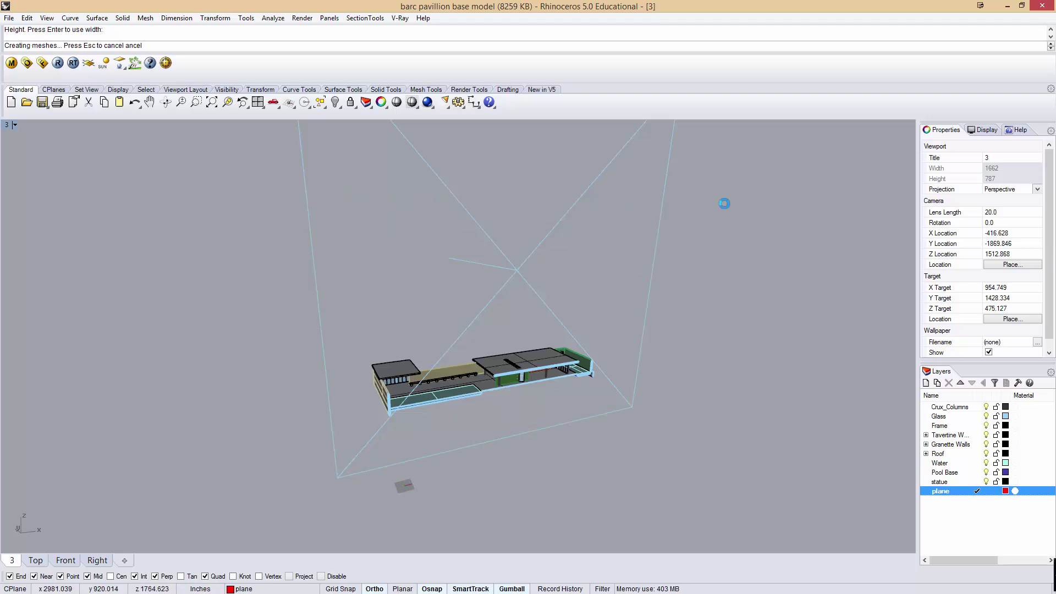
- Delete the clipping plane while keeping the red plane surface
right_click_drag(466, 257, 404, 268)
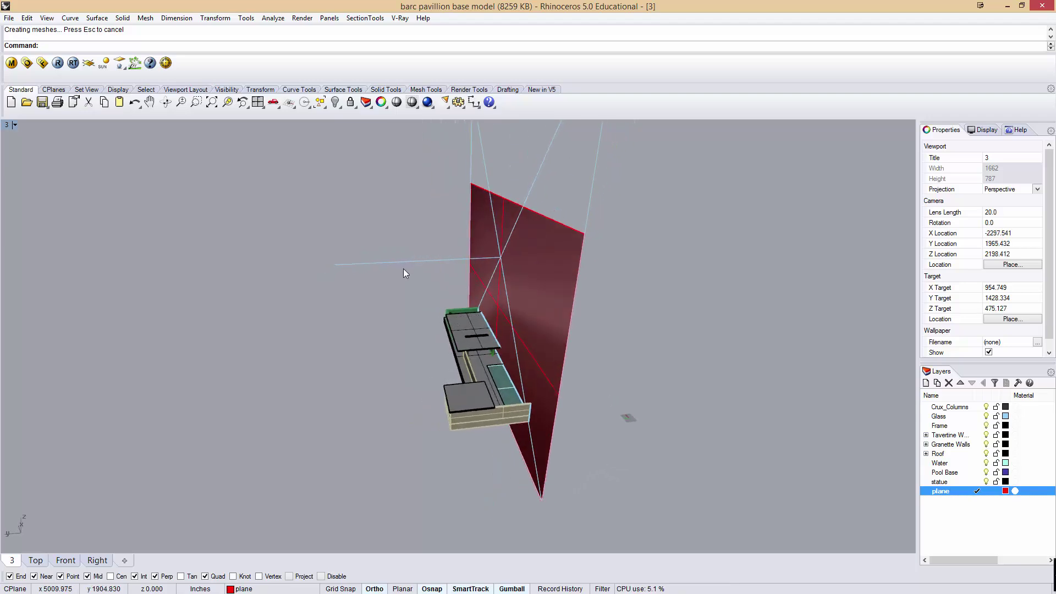
left_click(414, 266)
right_click_drag(495, 309, 595, 269)
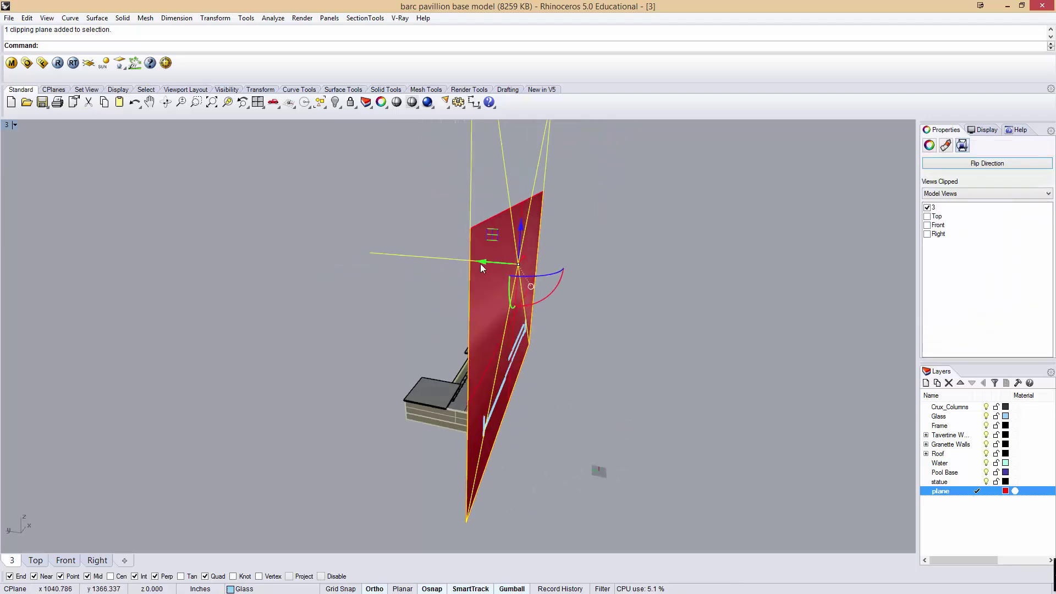
left_click(400, 280)
key("Delete")
right_click_drag(431, 246, 478, 235)
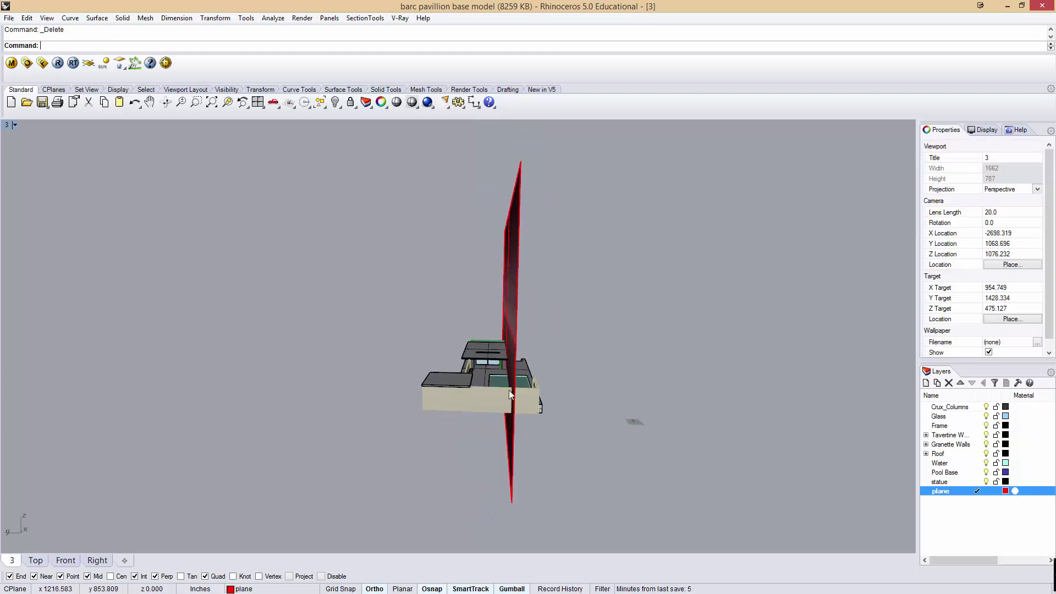
- Split all of the pavilion's geometry using the red plane surface as the cutting object
right_click_drag(509, 390, 464, 321)
left_click_drag(347, 322, 589, 406)
right_click_drag(590, 405, 470, 318)
right_click_drag(626, 294, 531, 303)
left_click(639, 304)
key("ctrl+a")
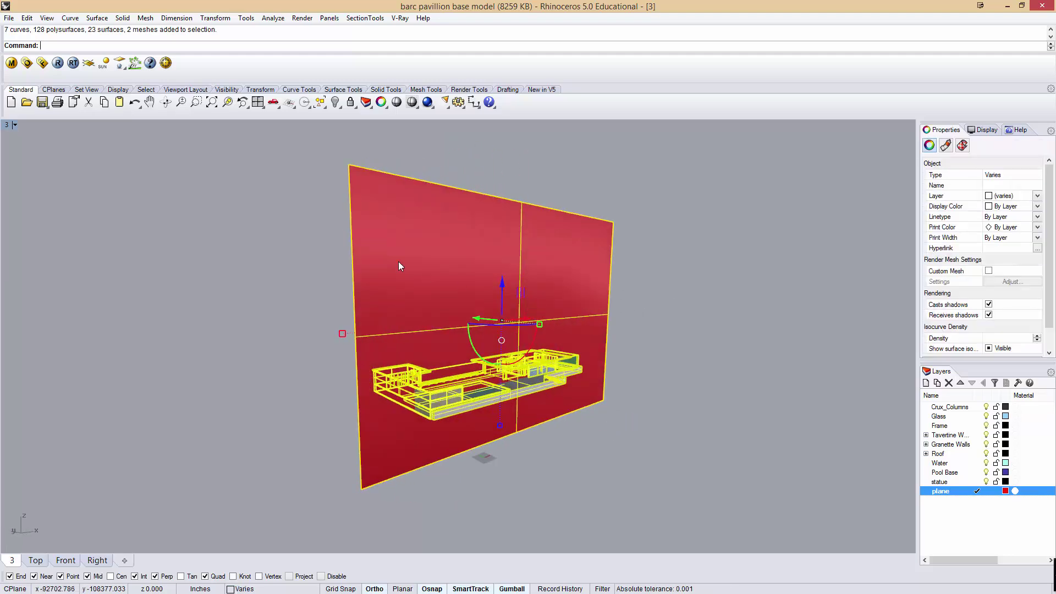
left_click(356, 220, "ctrl")
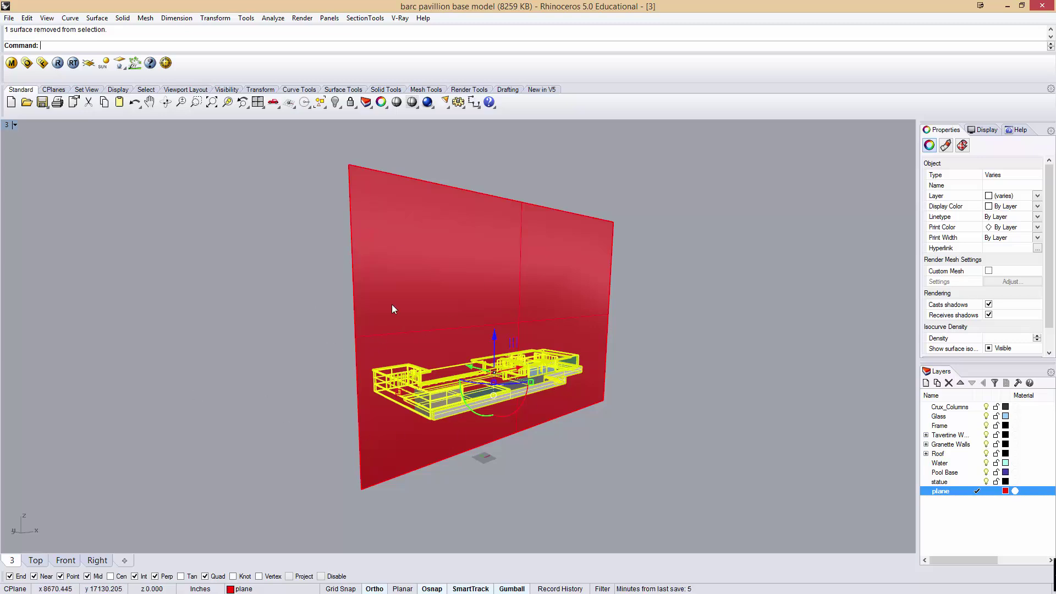
type("Split")
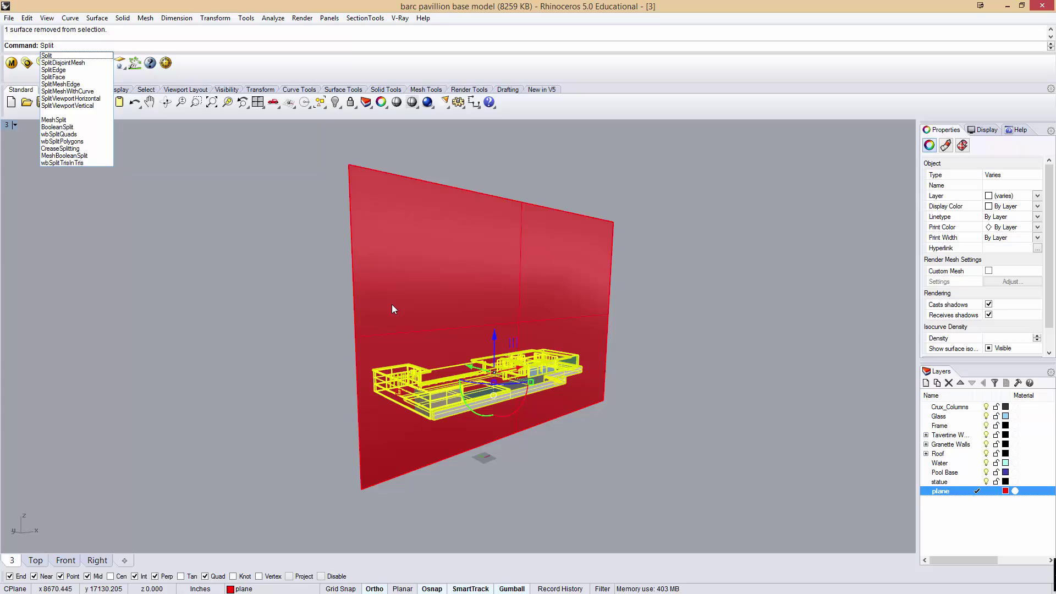
key("Return")
left_click(394, 269)
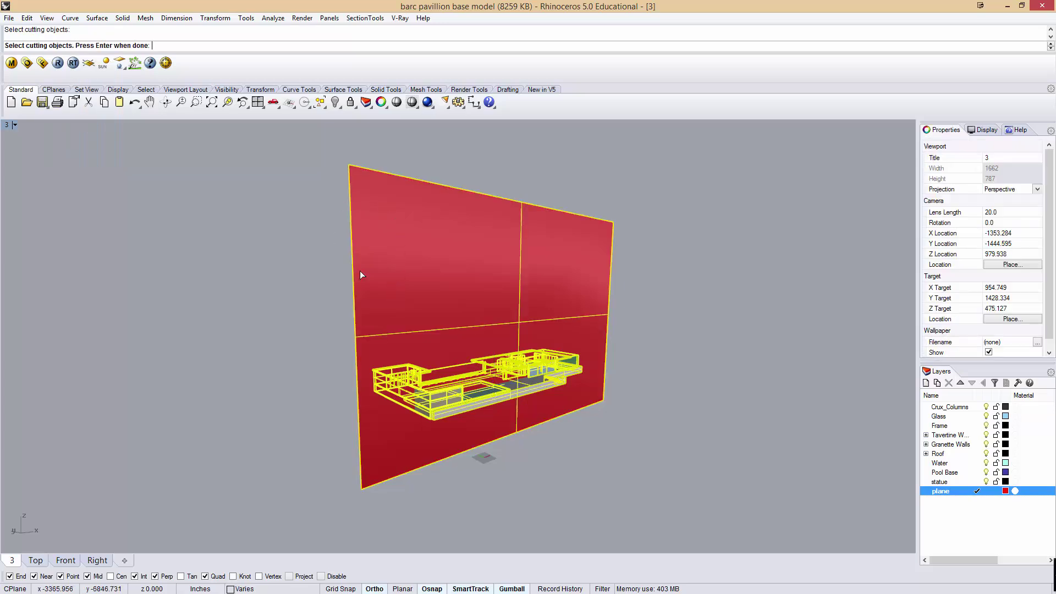
key("Return")
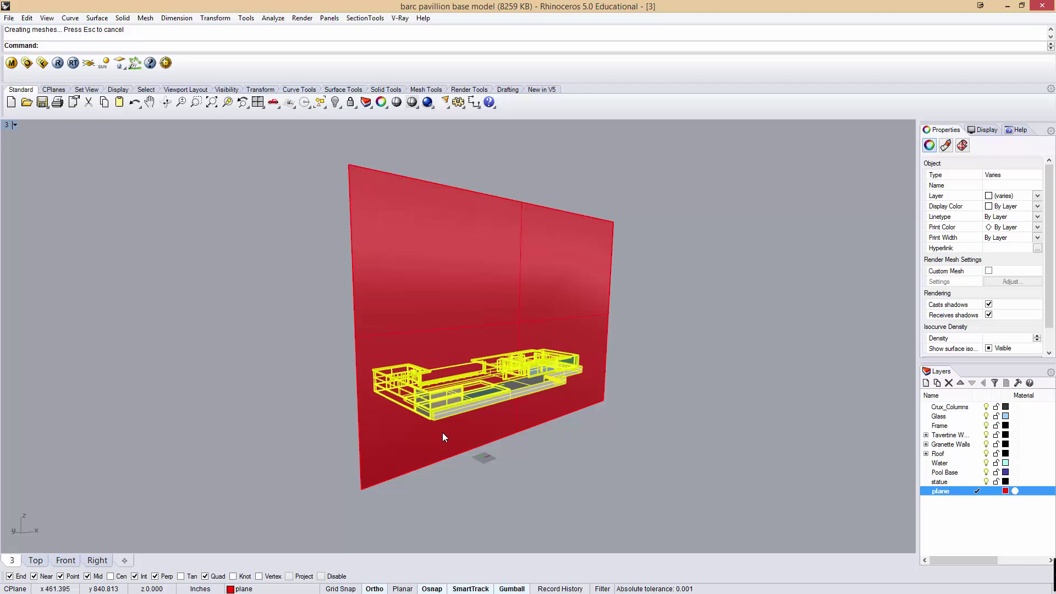
- Check the split by selecting one cut piece near the pavilion's end wall, and clear the selection
right_click_drag(444, 436, 586, 446)
left_click(445, 406)
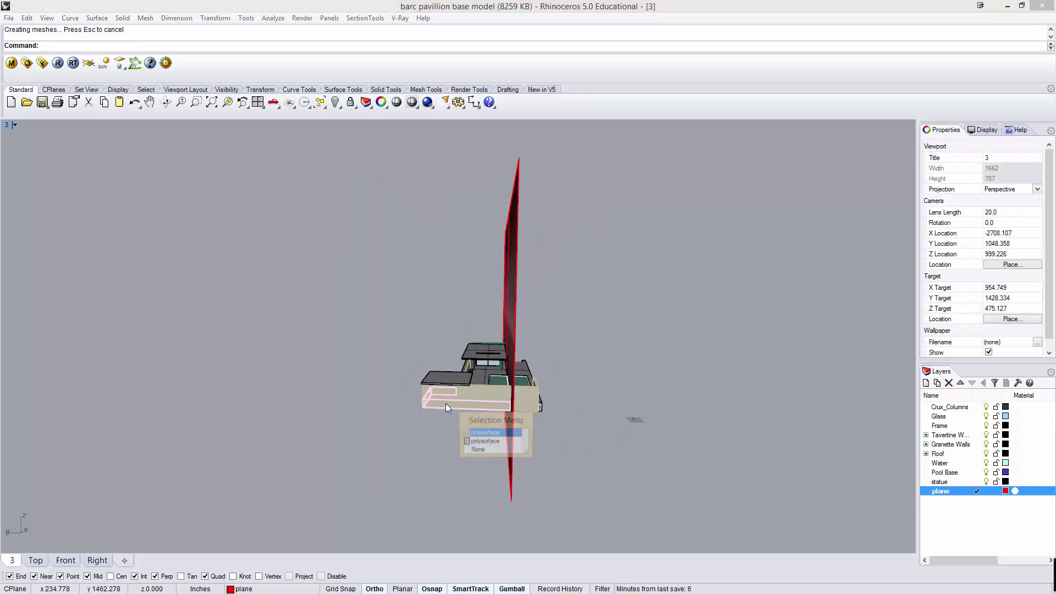
left_click(481, 441)
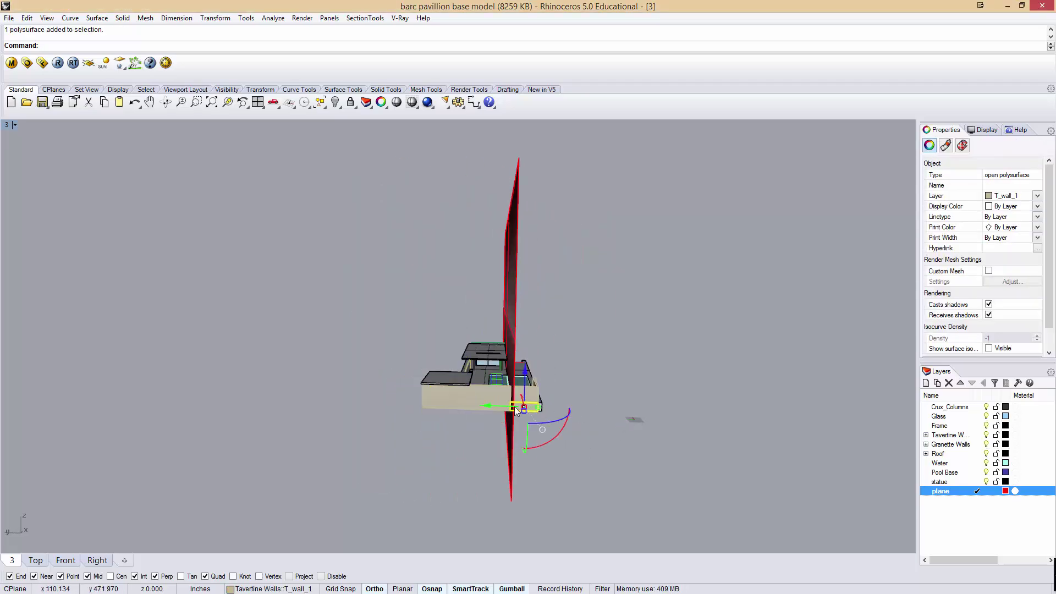
left_click(207, 242)
- Maximize the Top view, frame the whole pavilion plan and try a window selection of the pieces in front of the plane
double_click(7, 126)
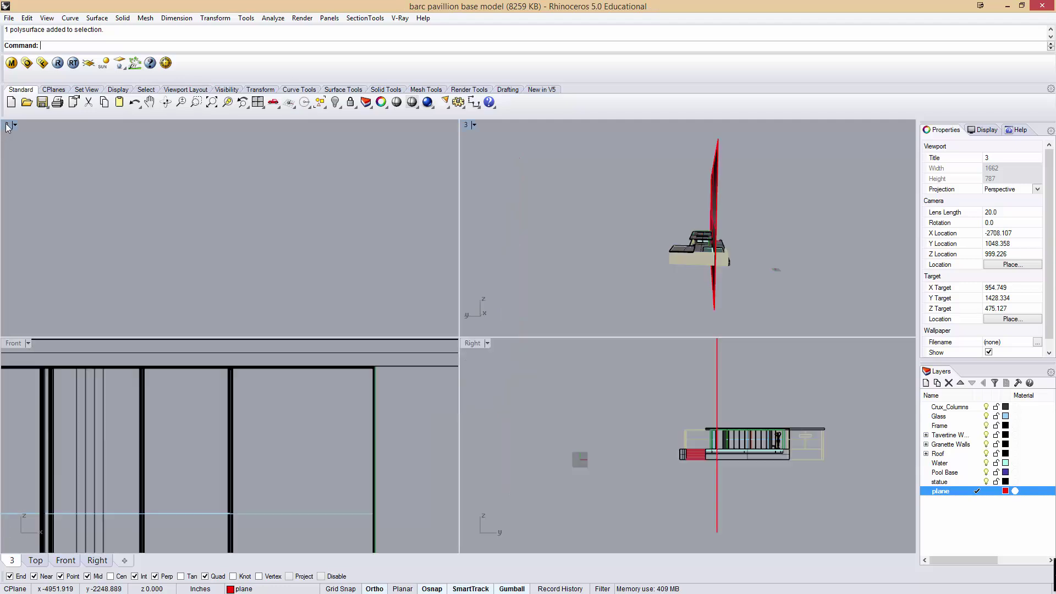
double_click(7, 126)
scroll(514, 238, "down", 5)
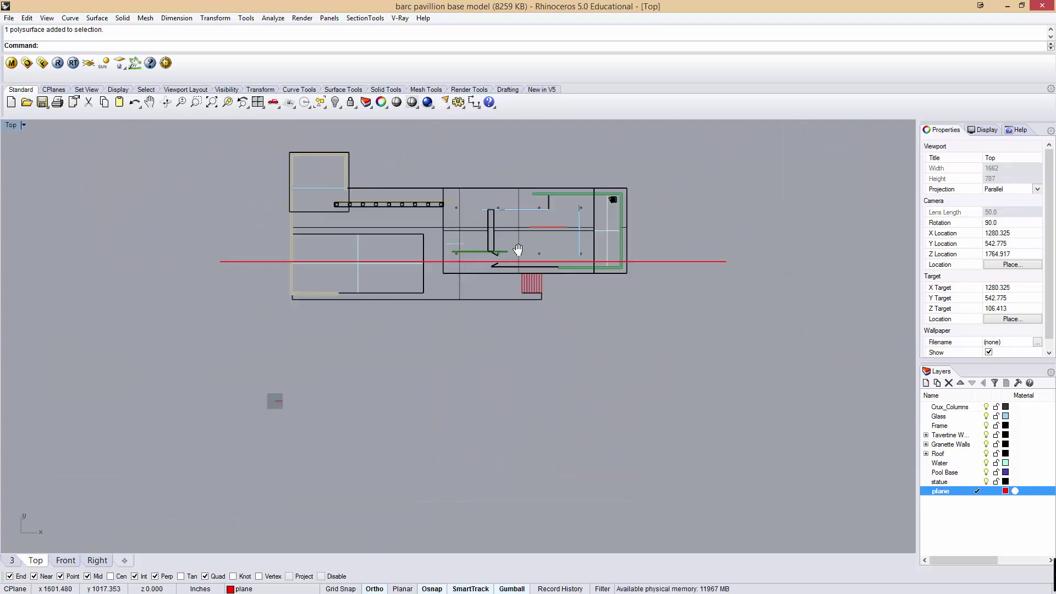
right_click_drag(517, 249, 517, 298)
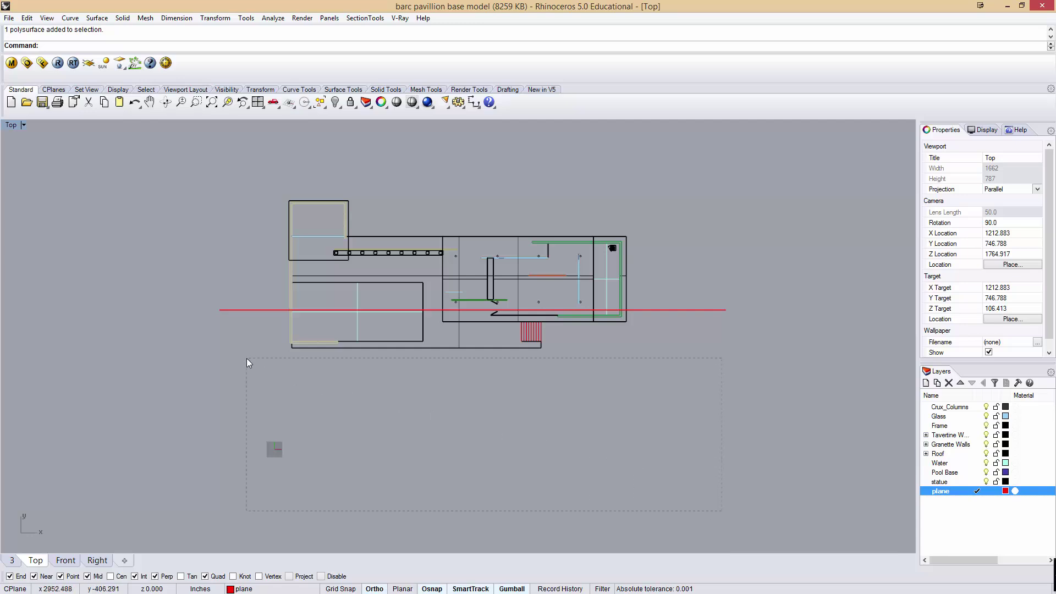
left_click_drag(211, 290, 202, 306)
left_click(381, 379)
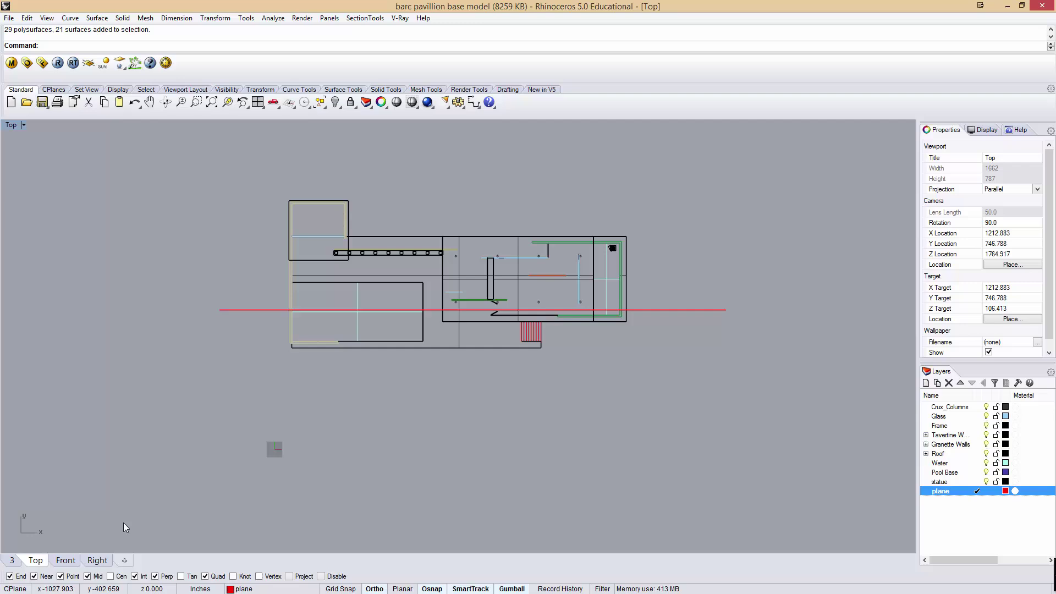
- Group all the split pieces in front of the red plane, leaving the plane itself out, and test the group's selection
left_click_drag(117, 527, 750, 308)
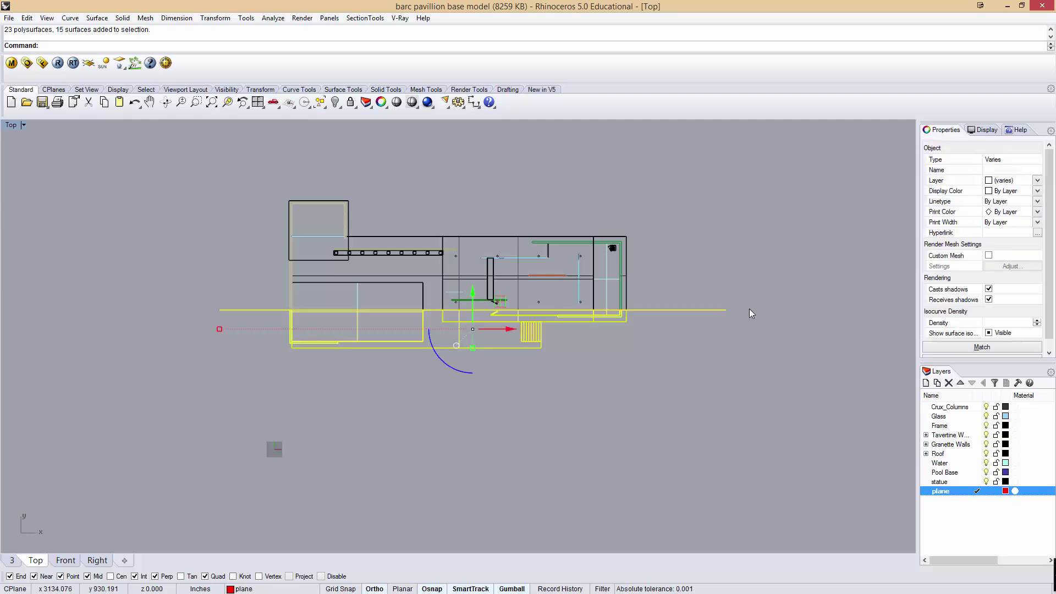
left_click(718, 312, "ctrl")
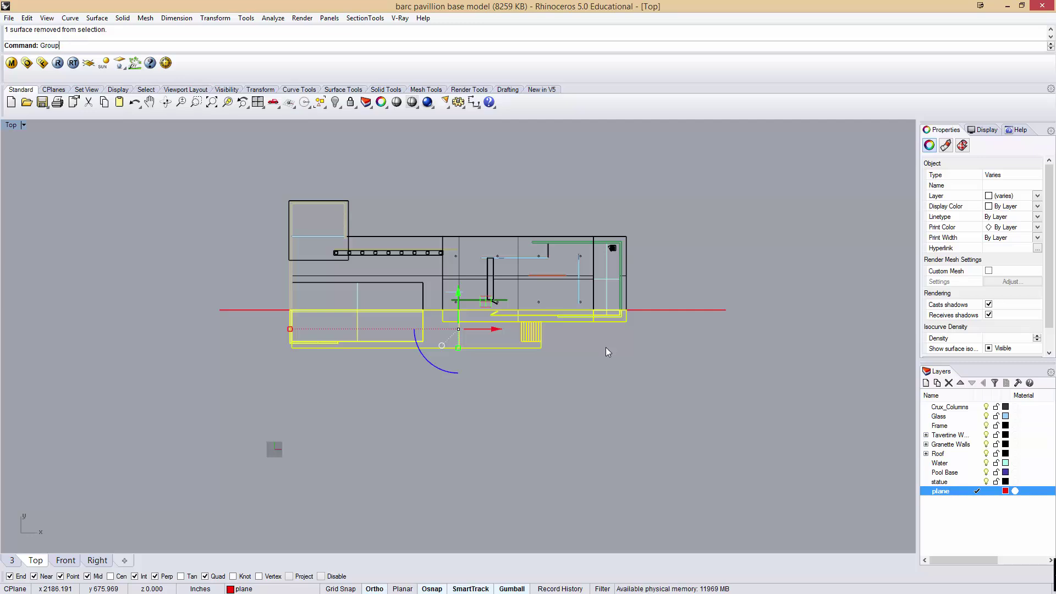
key("Return")
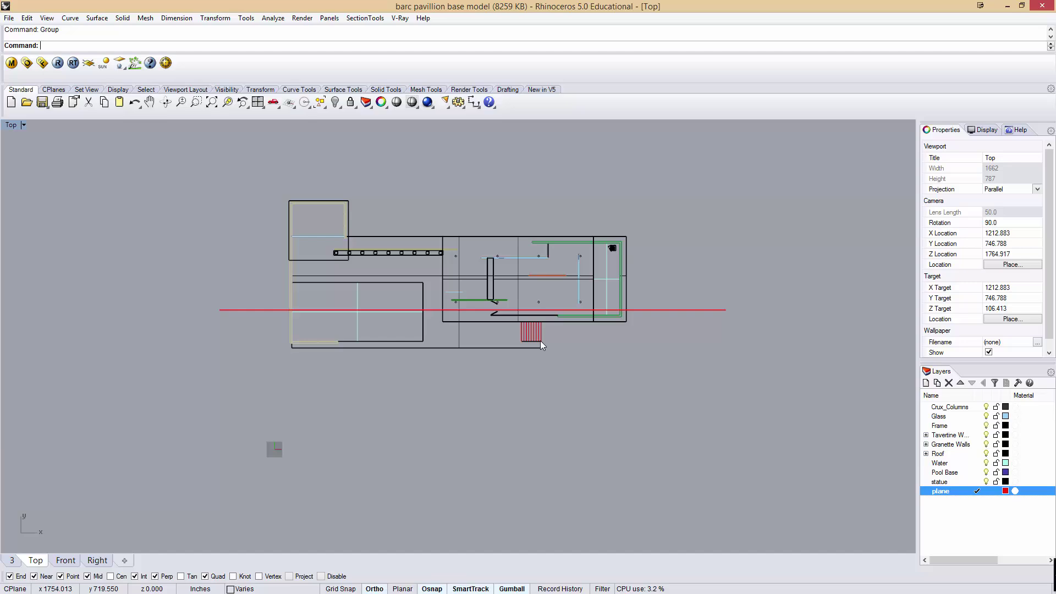
left_click(542, 337)
left_click(532, 352)
left_click(535, 348)
left_click(553, 386)
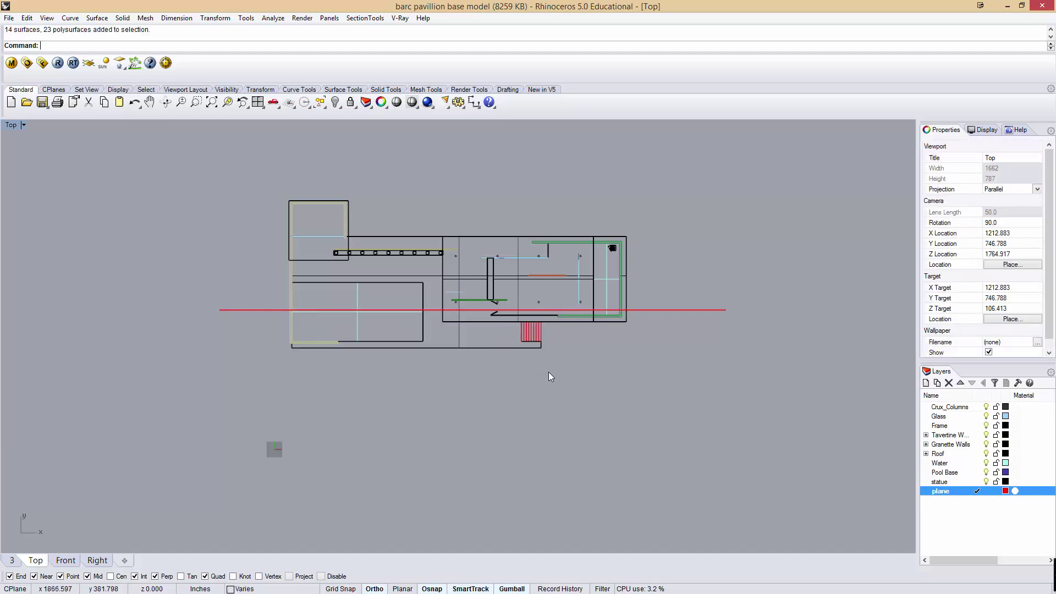
- Create a new layer named "front group" and make it the current layer
left_click(926, 383)
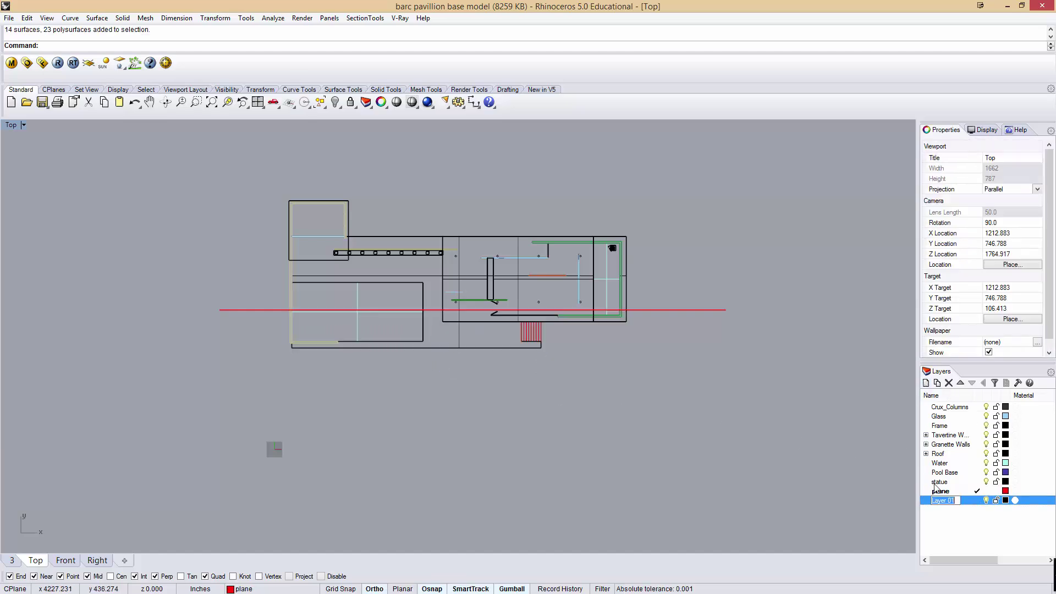
type("ffront group")
key("Return")
left_click(977, 500)
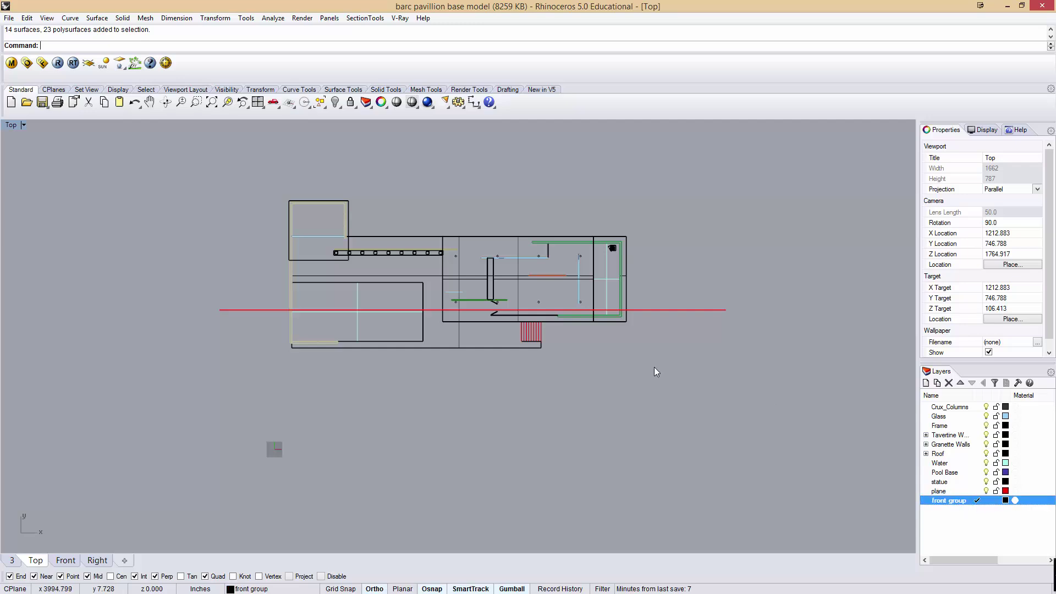
- Move the grouped pieces in front of the plane to the front group layer
left_click(531, 336)
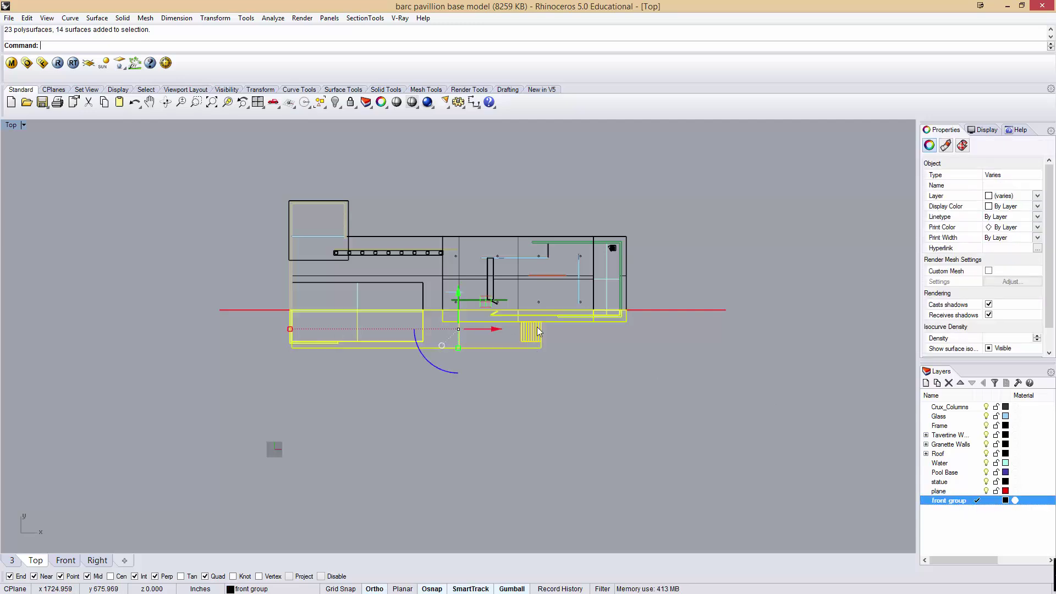
right_click(951, 502)
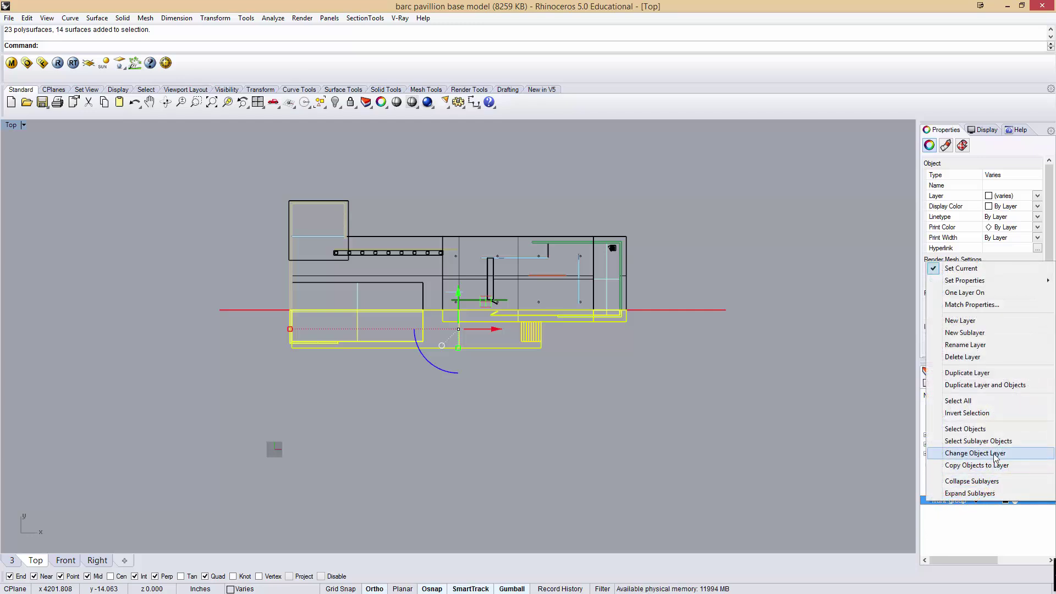
left_click(1002, 457)
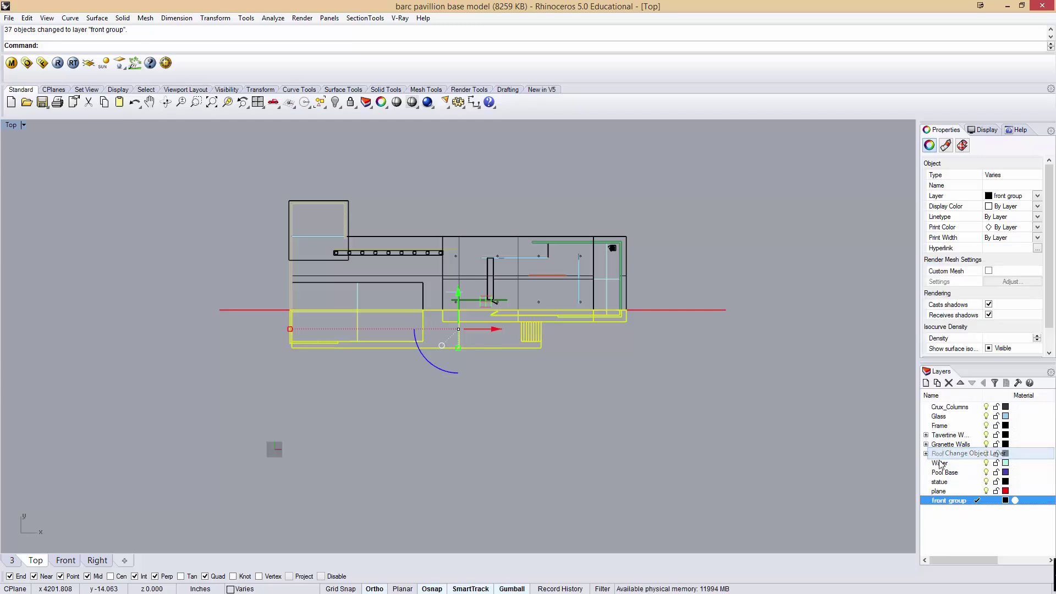
- Hide the front group and plane layers, with Crux_Columns as the current layer
left_click(977, 491)
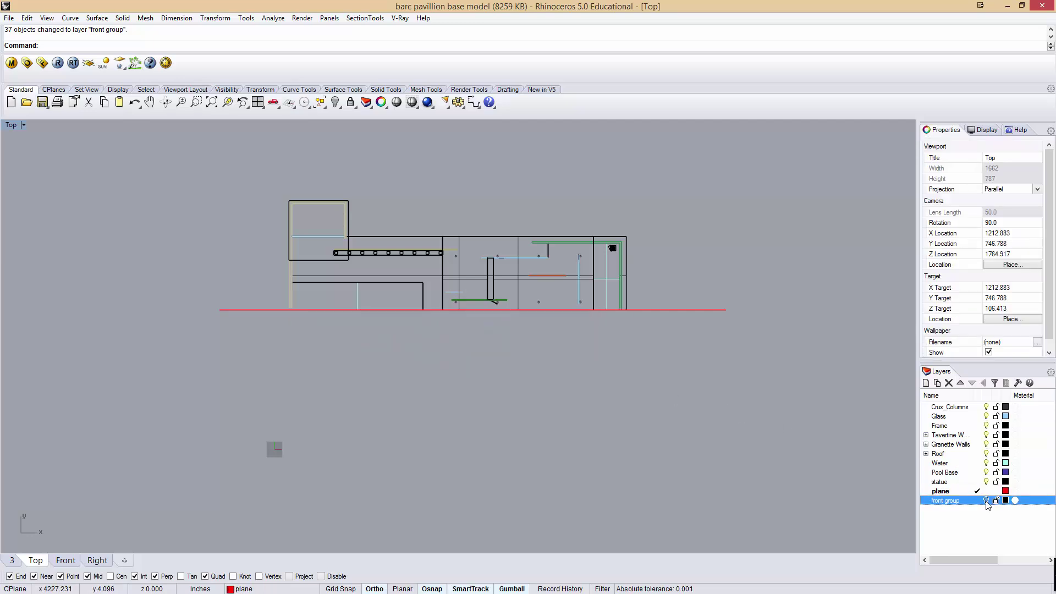
left_click(987, 501)
left_click(986, 500)
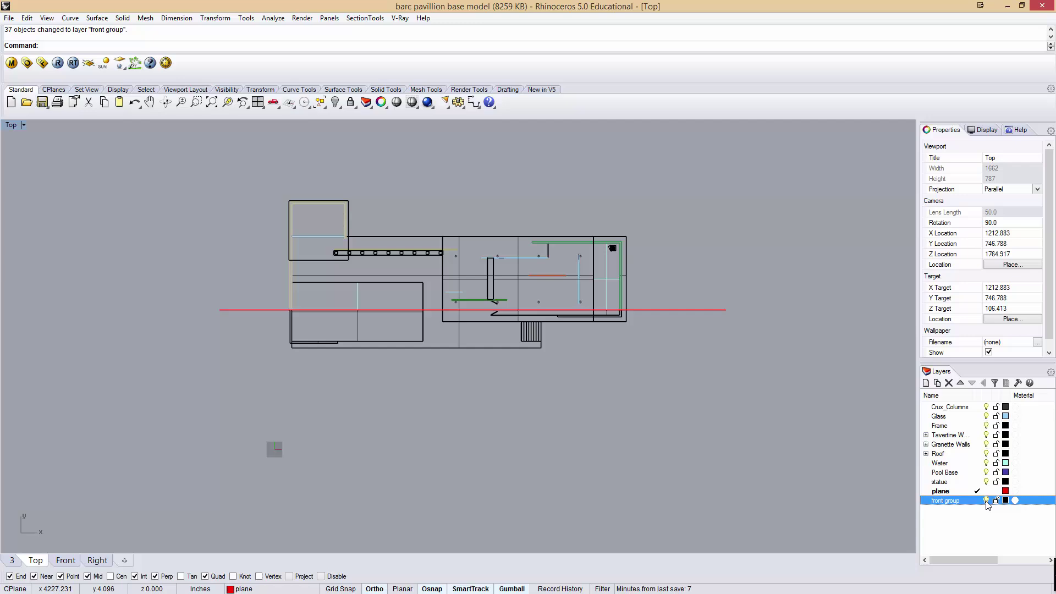
left_click(987, 501)
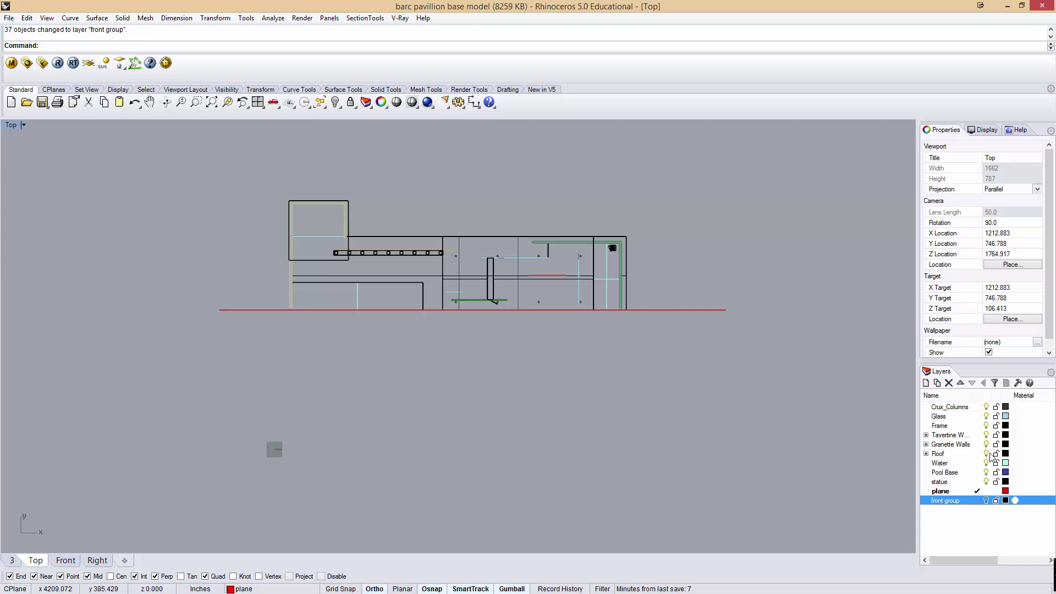
left_click(983, 409)
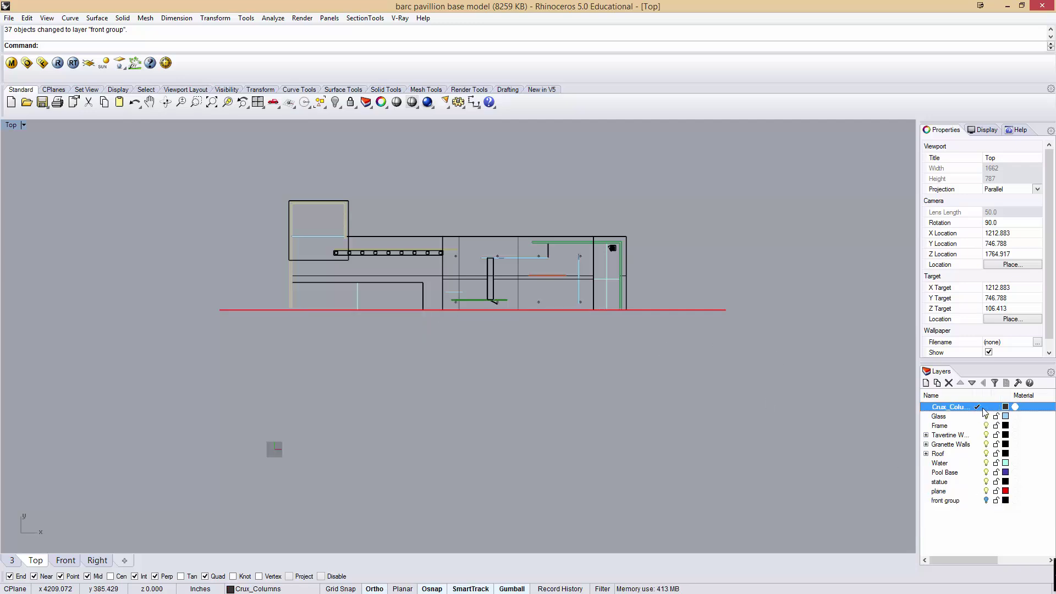
left_click(986, 491)
- Return to the maximized perspective view 3, frame the cut pavilion and set the camera's lens length to 50
double_click(14, 126)
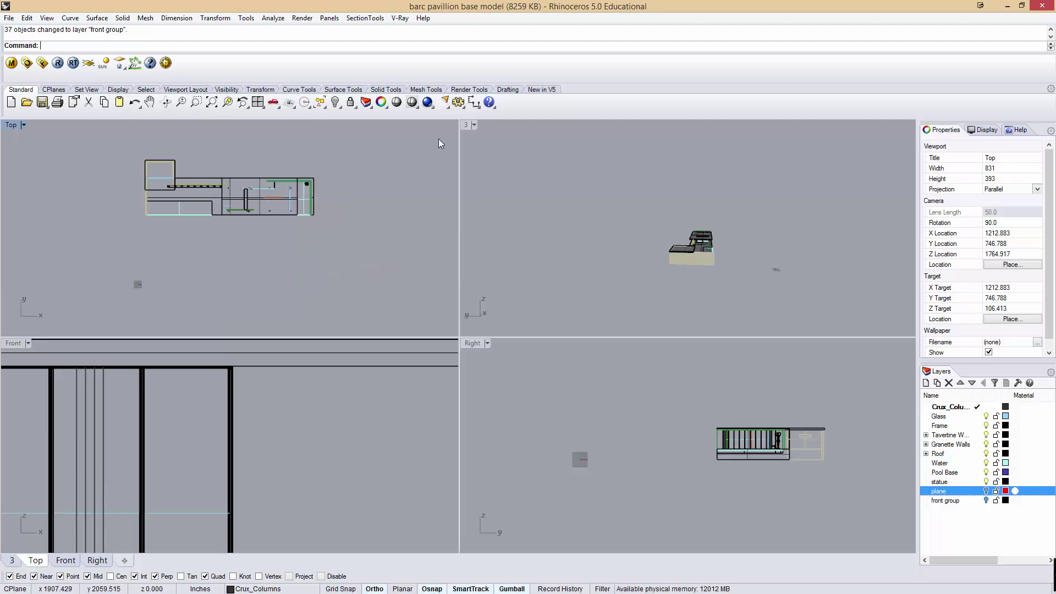
double_click(466, 126)
right_click_drag(583, 267, 479, 300)
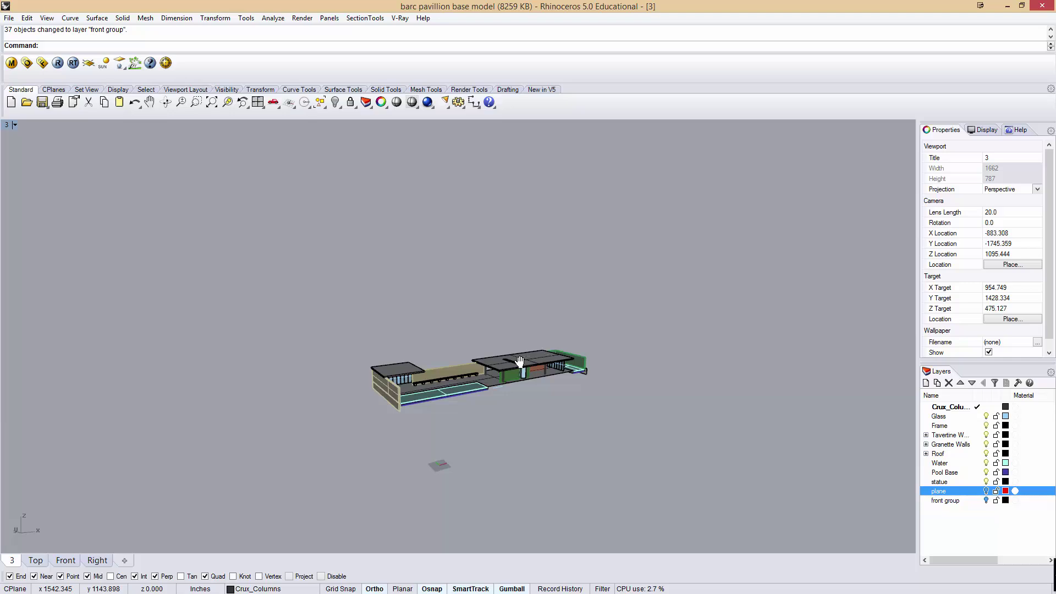
right_click_drag(519, 360, 527, 293)
scroll(493, 286, "up", 5)
scroll(535, 267, "down", 2)
scroll(510, 293, "up", 1)
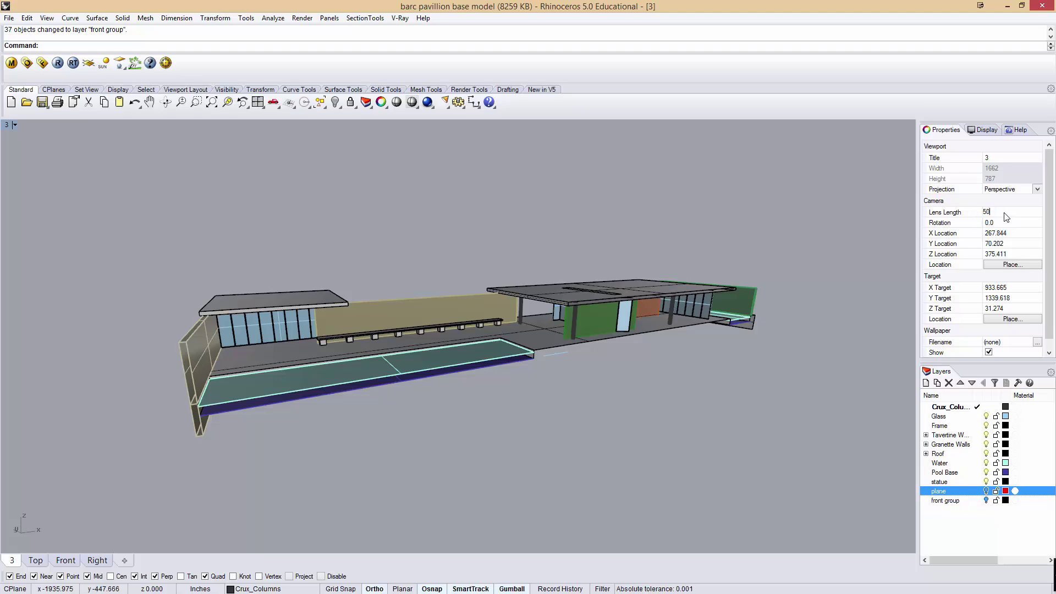
key("Return")
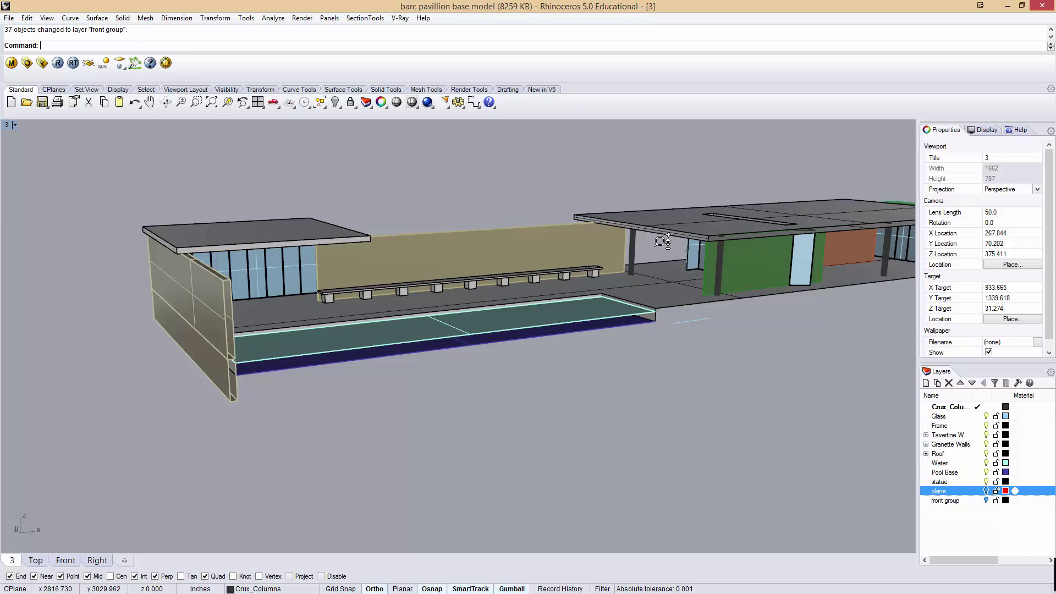
- Set the perspective camera's lens length to 32, frame the whole cut pavilion and compare the view with the front group layer shown and hidden
scroll(663, 241, "down", 6)
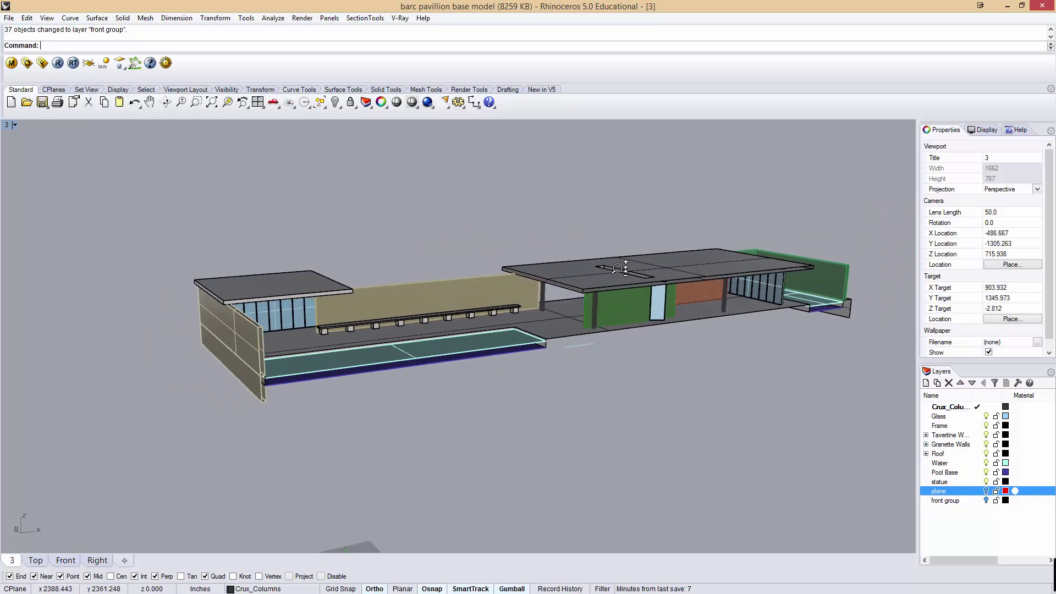
scroll(625, 263, "up", 2)
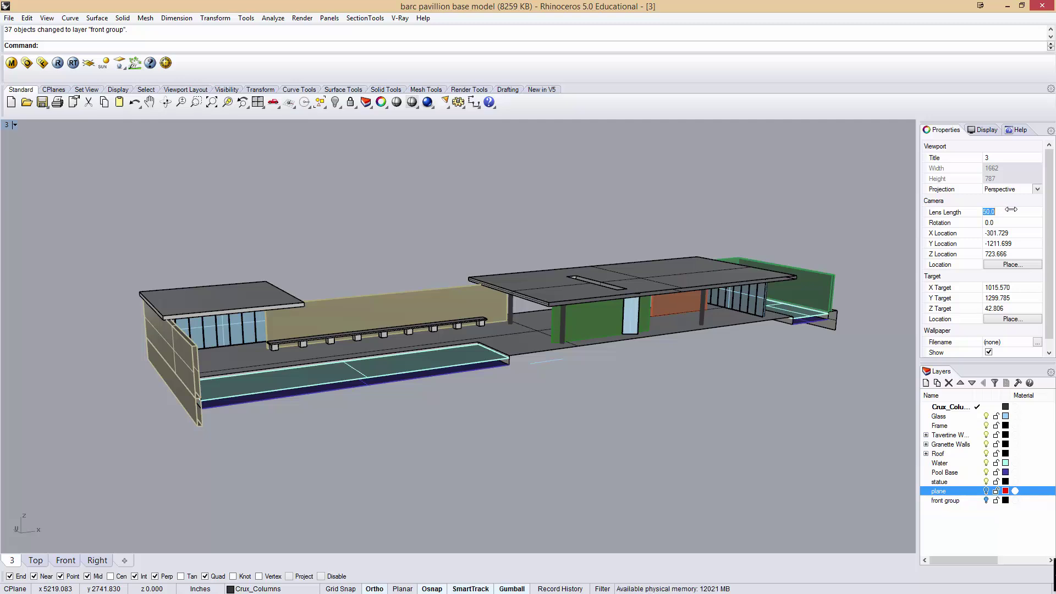
key("Return")
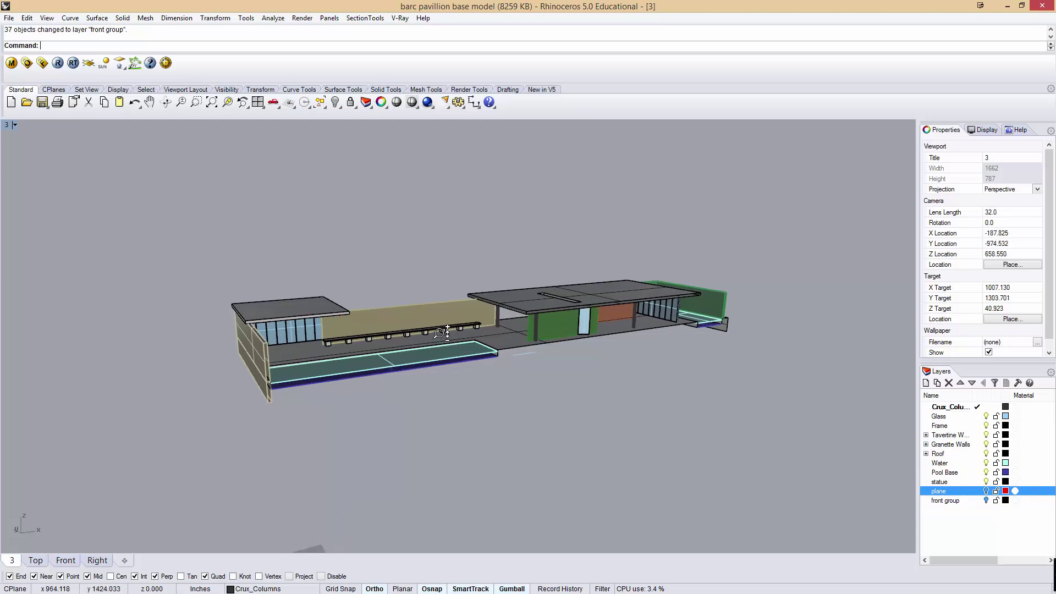
scroll(444, 325, "up", 4)
mouse_move(498, 319)
right_mouse_down()
mouse_move(494, 340)
mouse_move(513, 324)
mouse_move(516, 338)
mouse_move(517, 325)
right_mouse_up()
right_click_drag(517, 325, 515, 297, "shift")
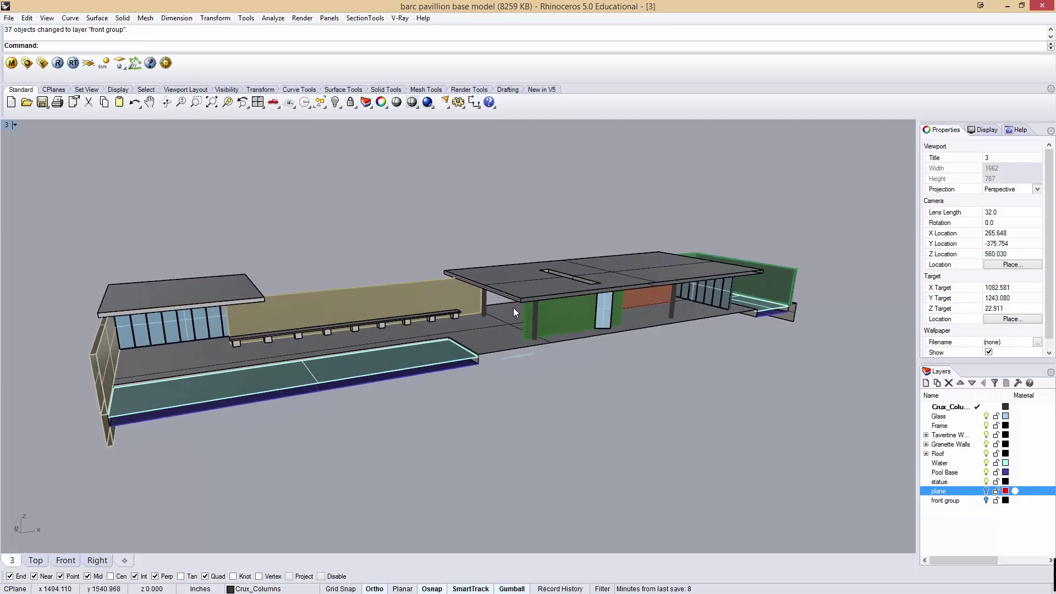
right_click_drag(487, 243, 493, 245, "shift")
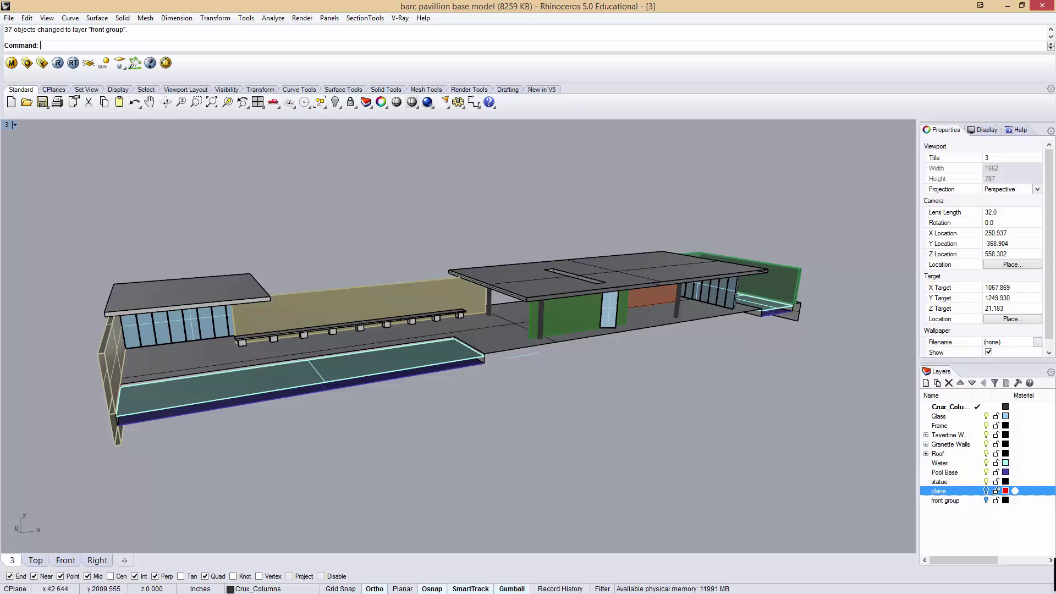
left_click(986, 501)
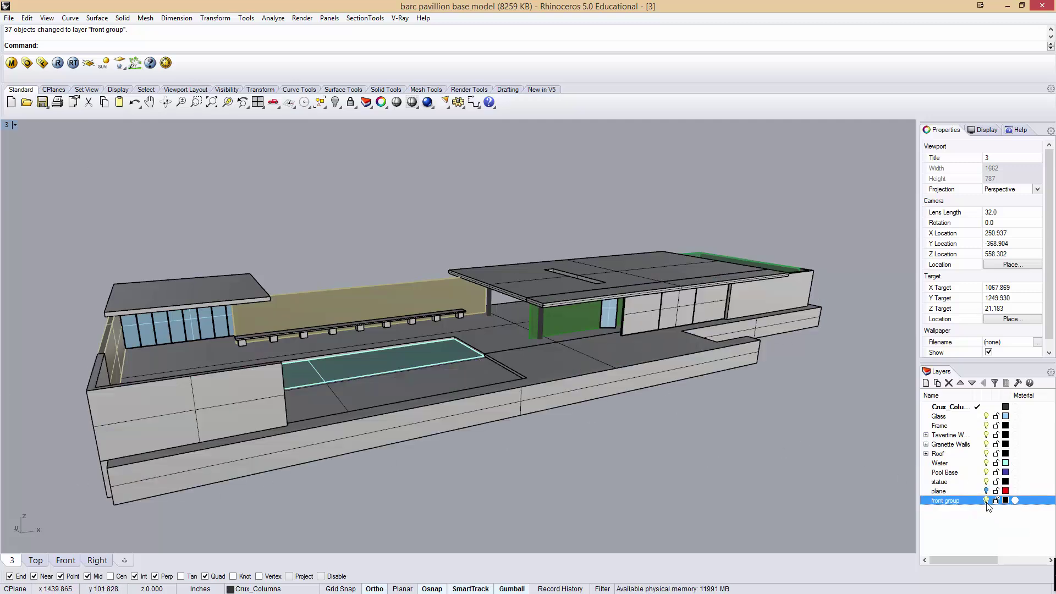
left_click(986, 500)
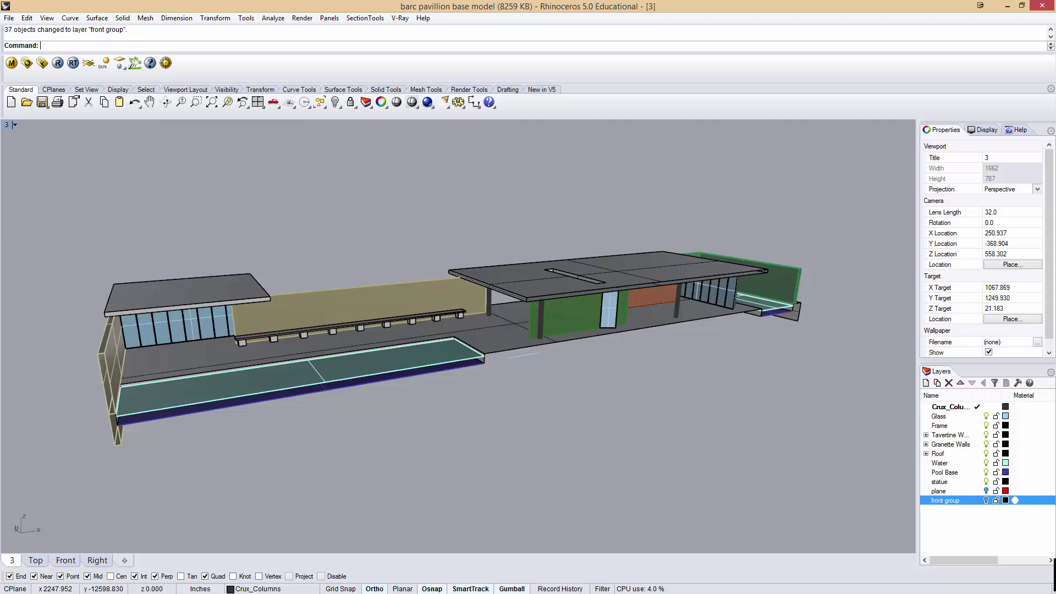
- Save the current perspective as a named view called "p section"
left_click(7, 127)
mouse_move(80, 334)
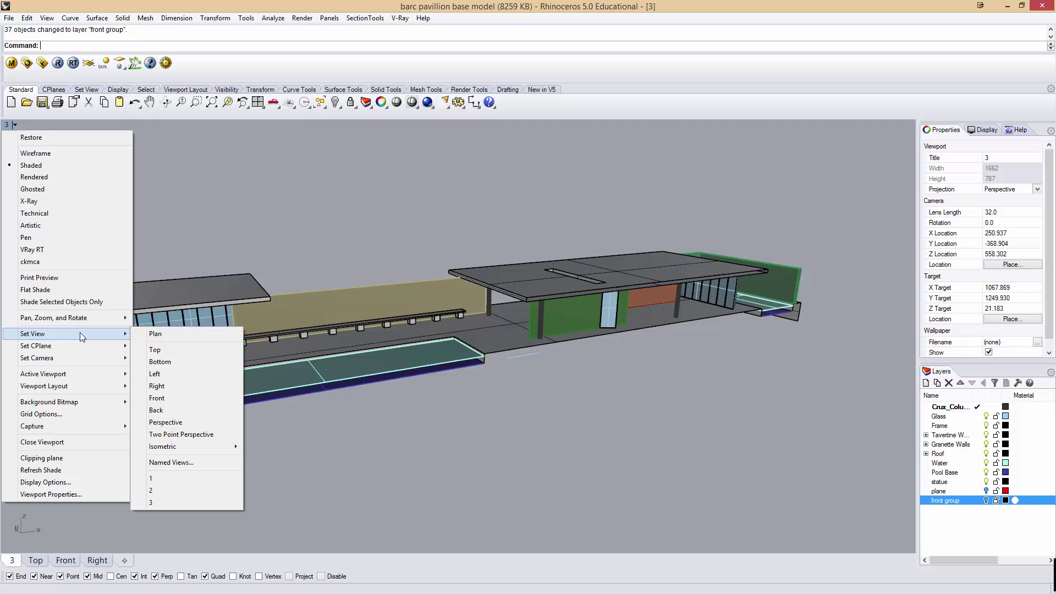
left_click(171, 462)
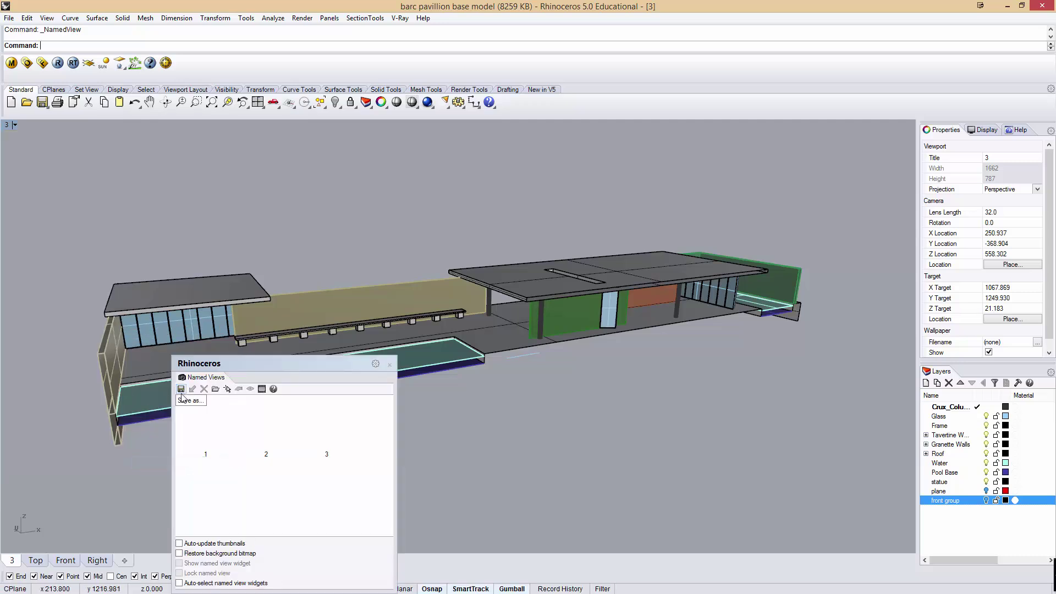
left_click(181, 389)
type("p")
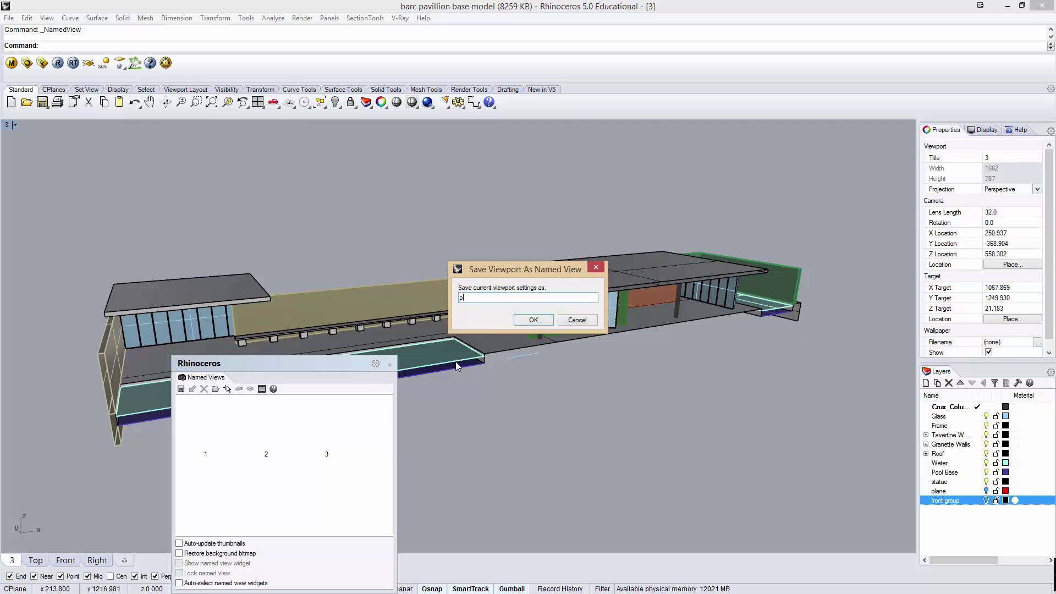
type(" section")
key("Return")
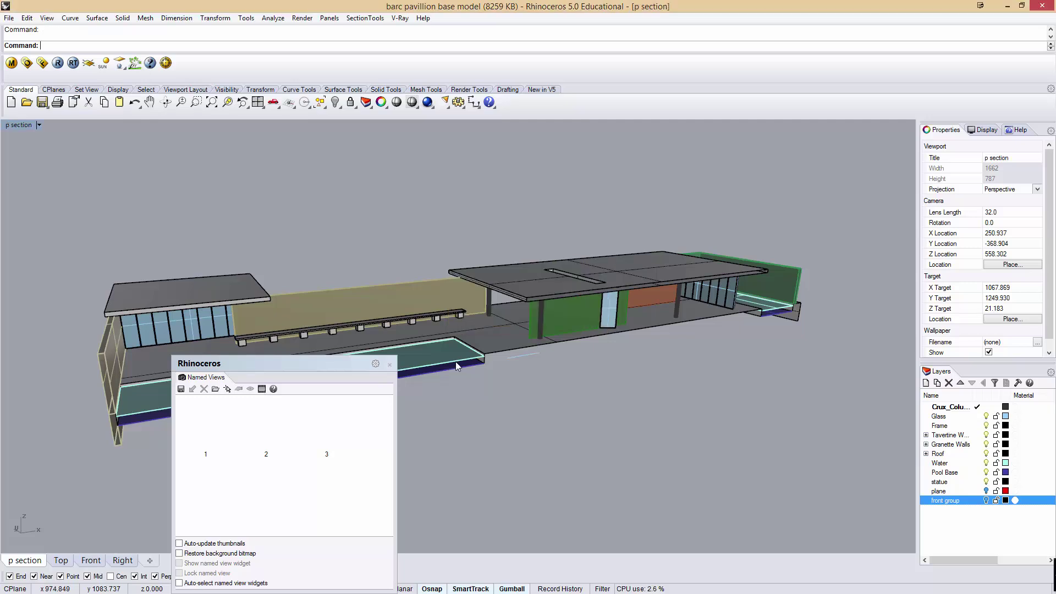
left_click(390, 364)
- Orbit away from the saved perspective and restore the named view "p section"
right_click_drag(490, 380, 551, 371)
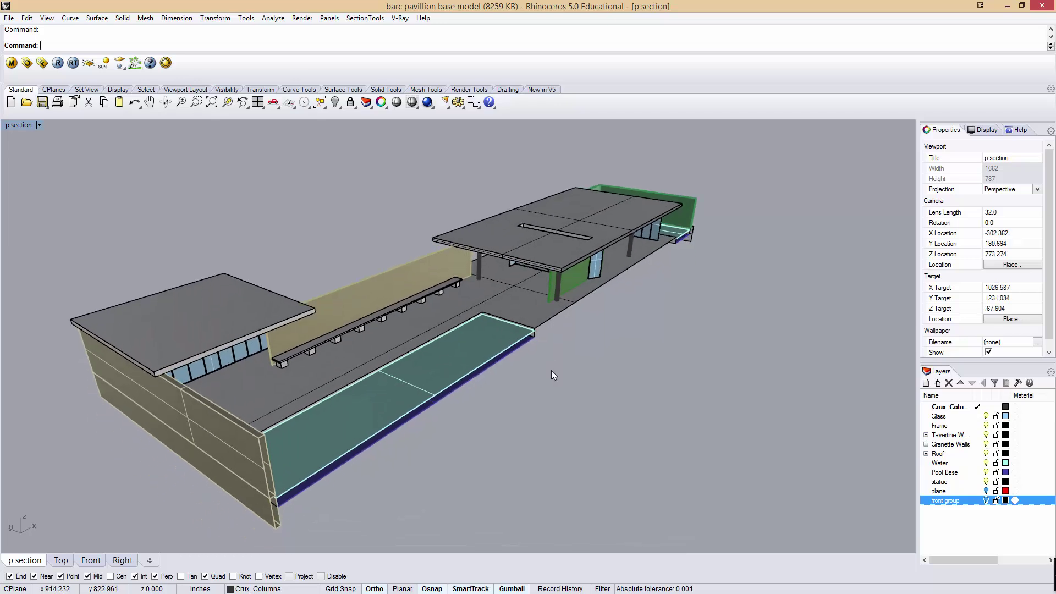
left_click(38, 125)
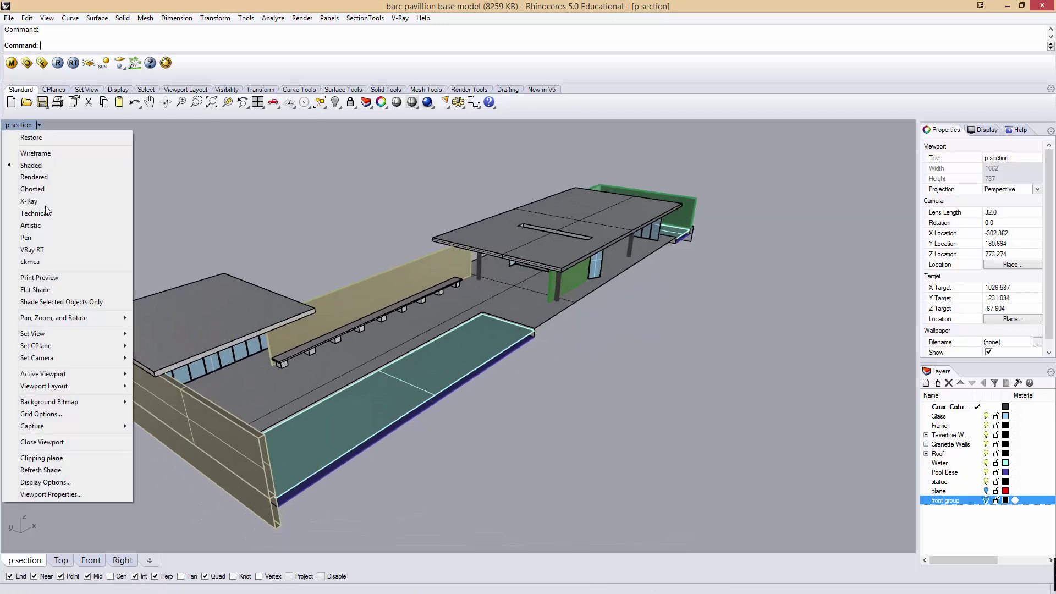
mouse_move(32, 333)
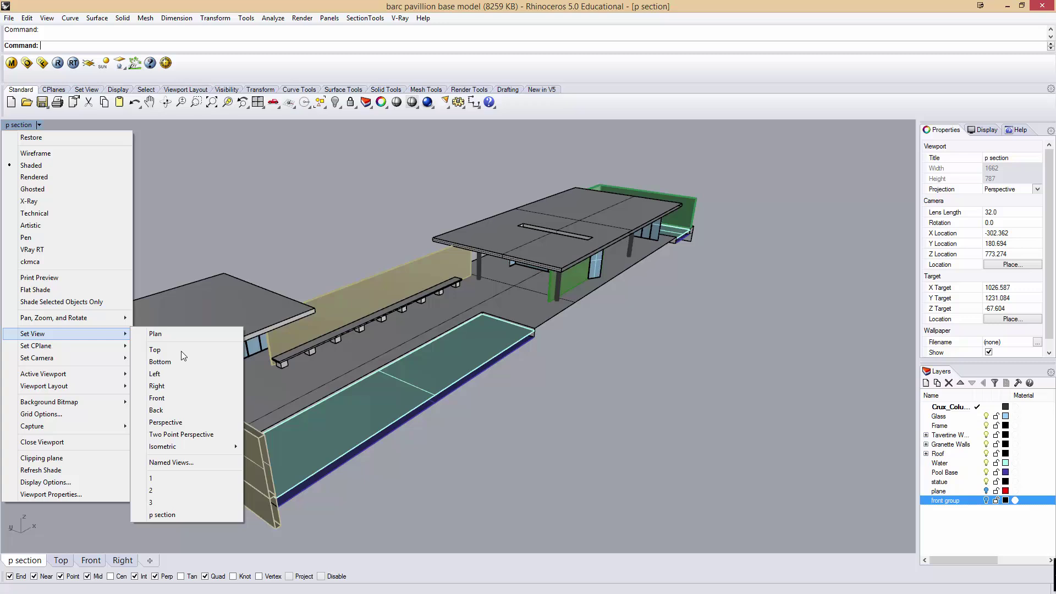
left_click(165, 514)
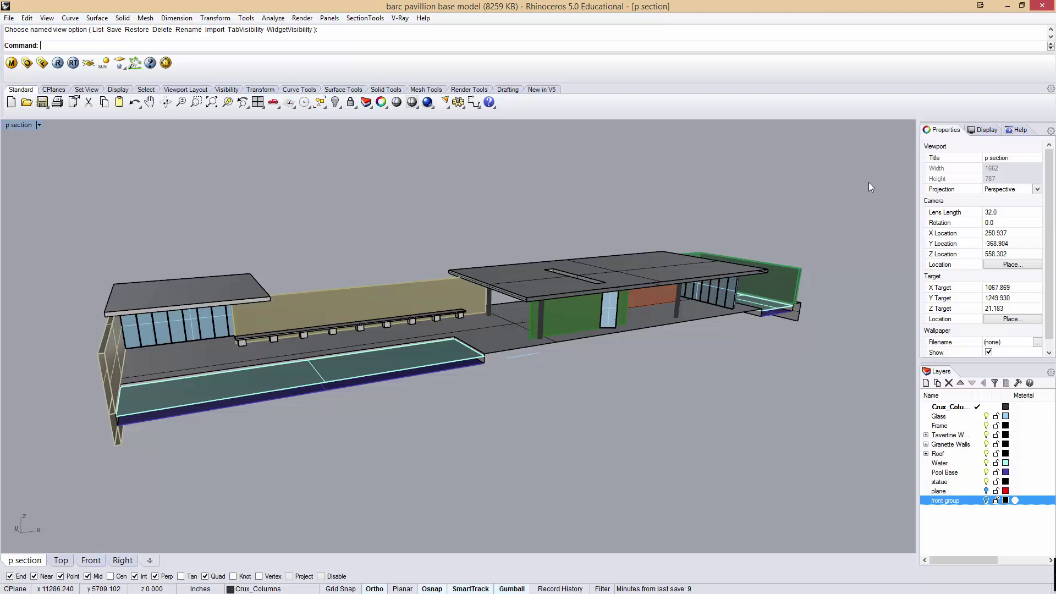
- Run Make2D on all visible pavilion objects from the current view, showing hidden lines, with visible lines on Line and hidden lines on hidden
key("ctrl+a")
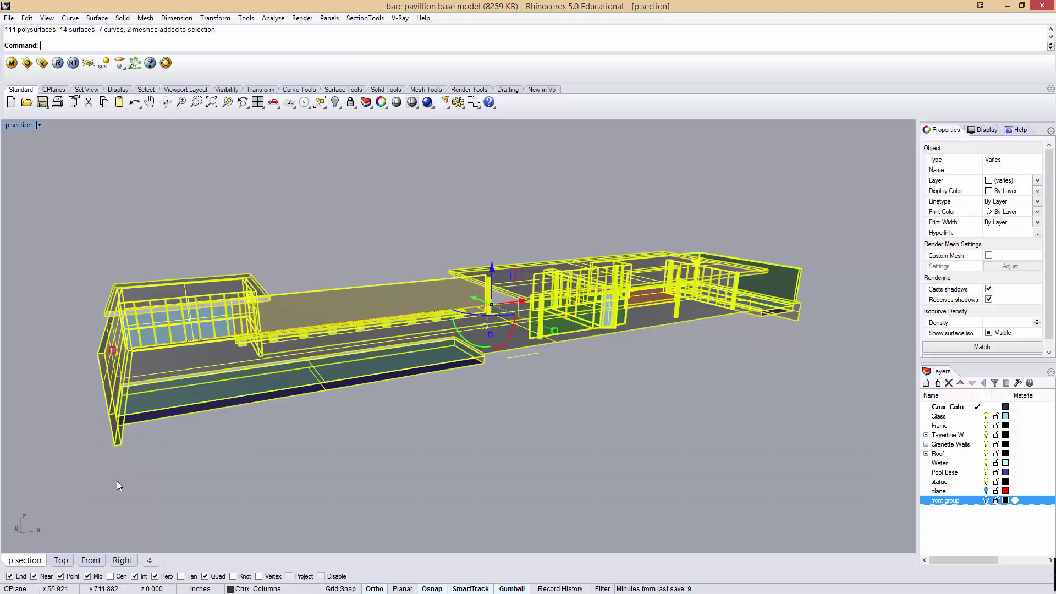
key("Escape")
left_click_drag(79, 503, 85, 489)
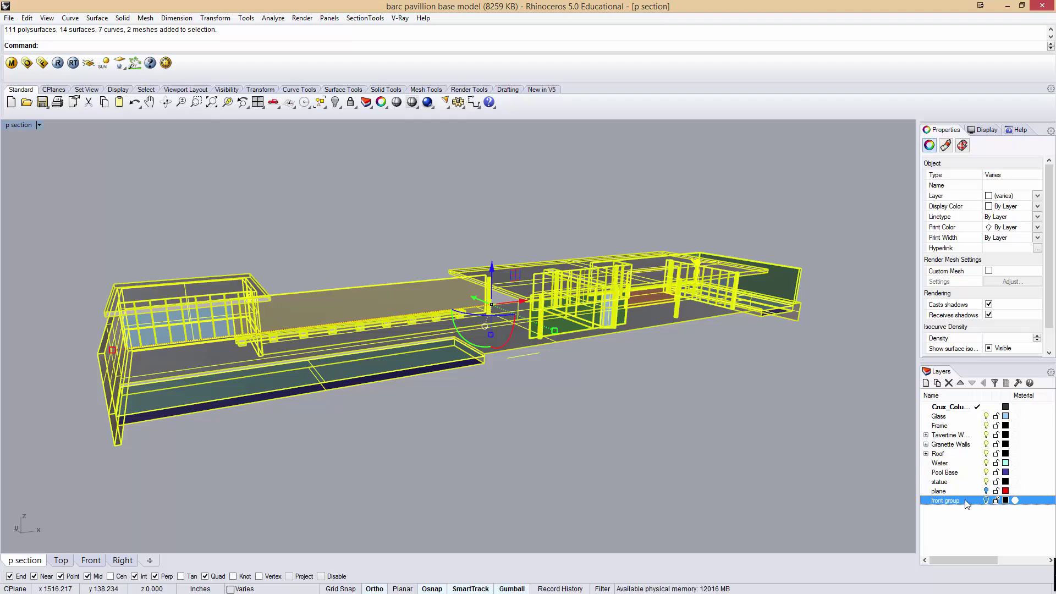
left_click_drag(842, 208, 62, 529)
type("Make2")
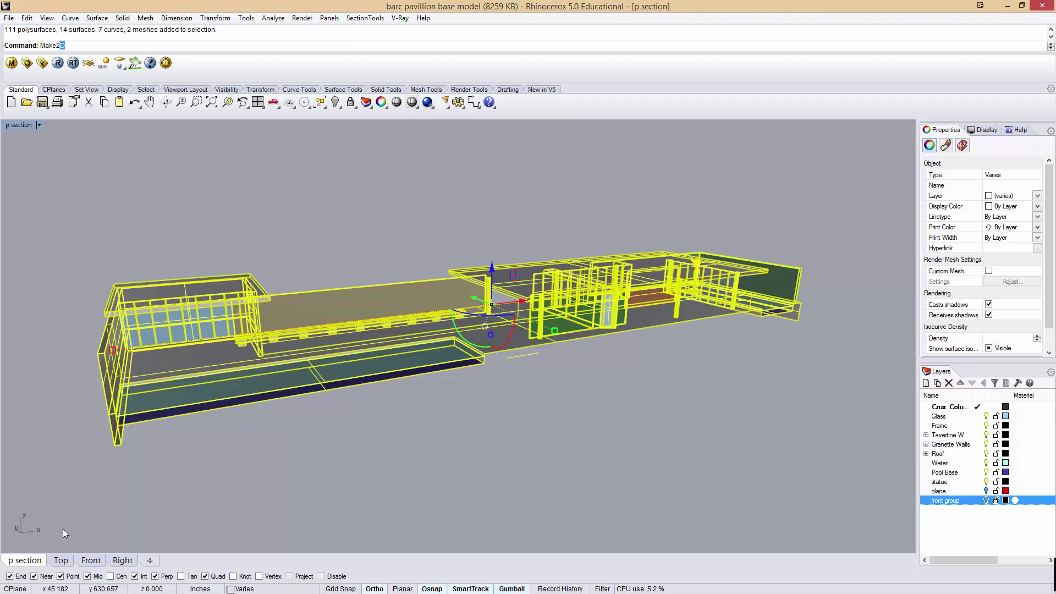
type("D")
key("Return")
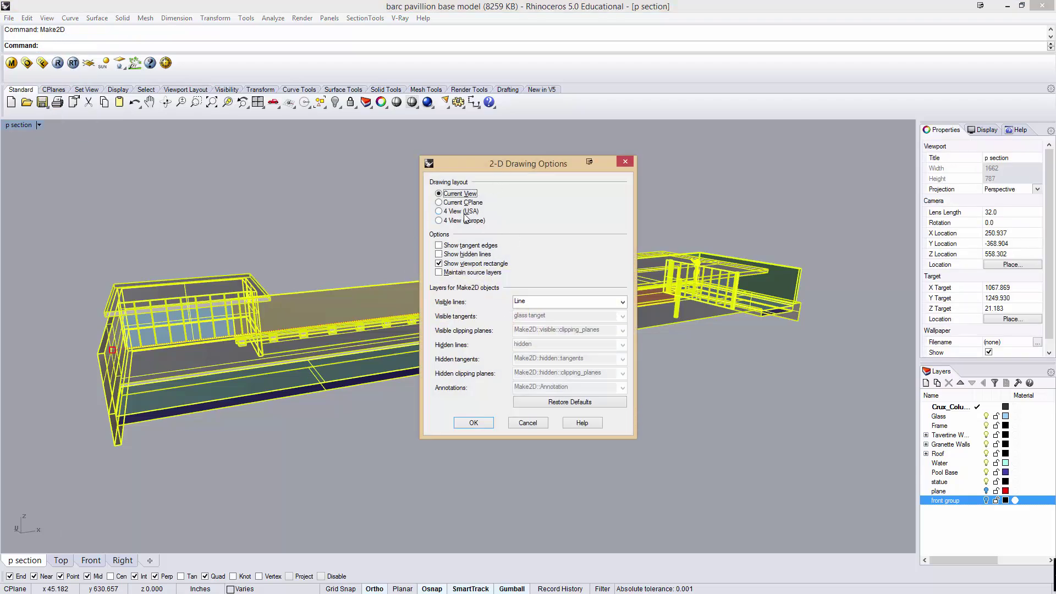
left_click(438, 255)
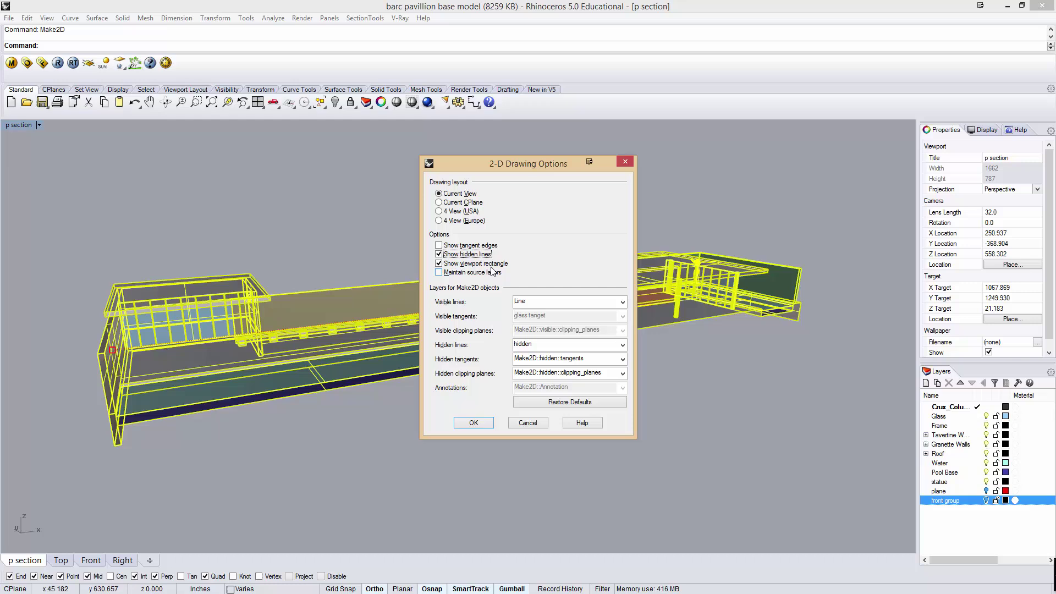
left_click(548, 301)
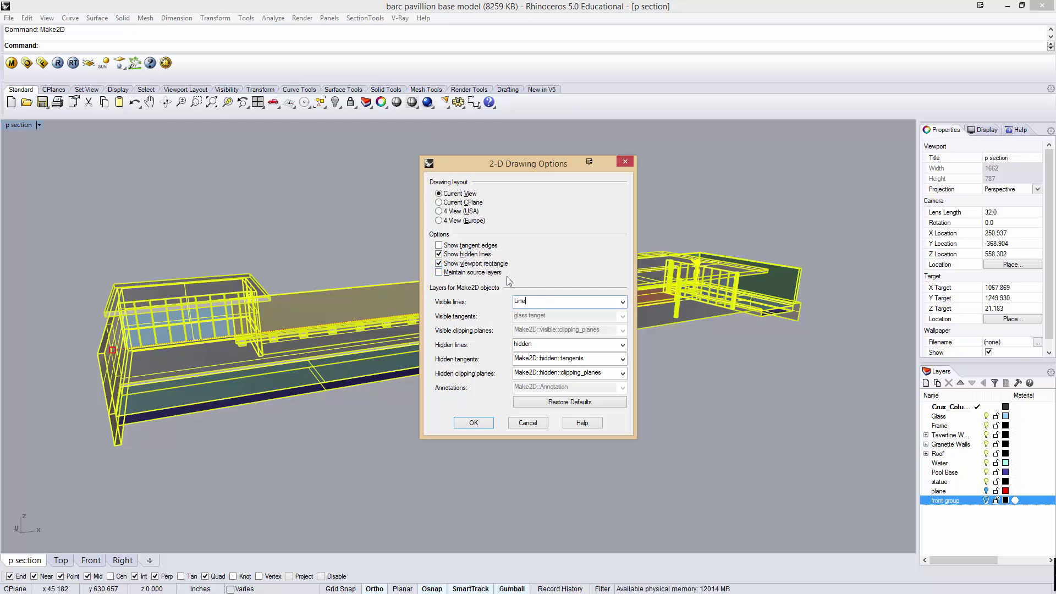
key("alt+Down")
left_click(526, 301)
left_click(555, 342)
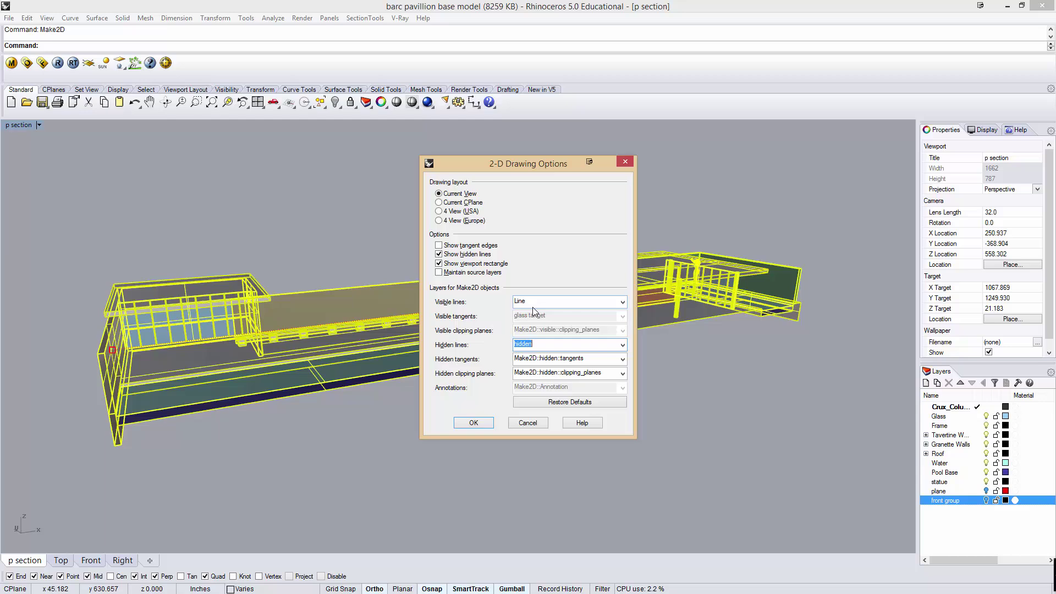
left_click(472, 423)
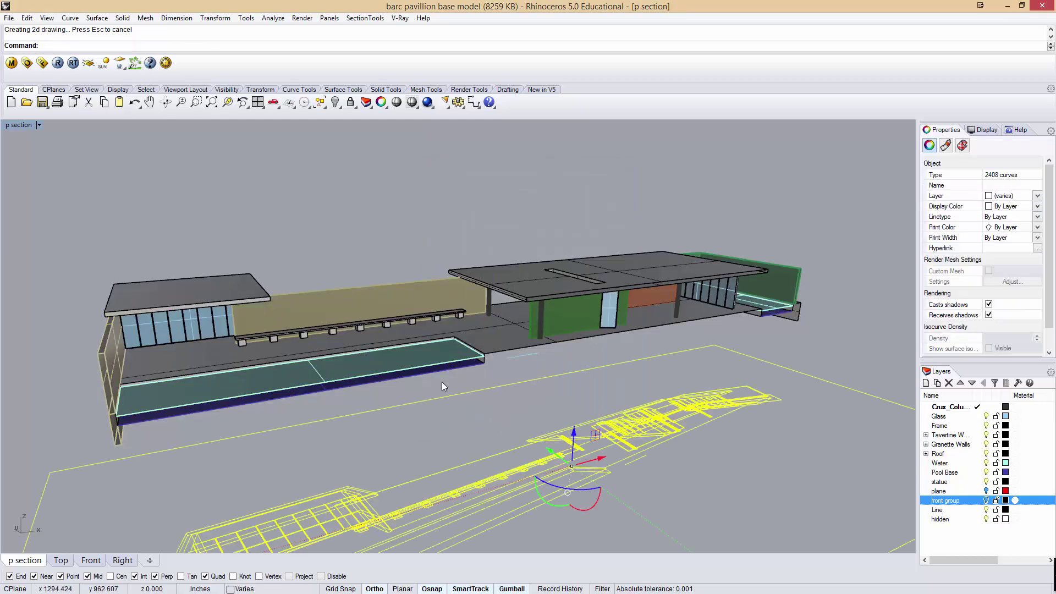
- In the maximized Top view, move the 2D section drawing horizontally into the empty space to the left of the plan and deselect it
double_click(18, 127)
double_click(17, 127)
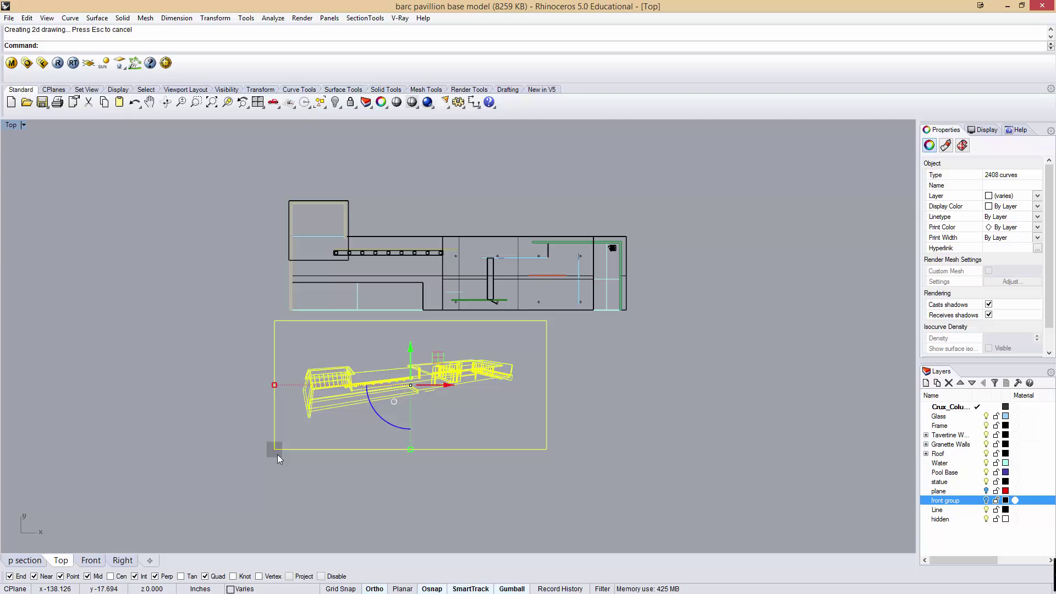
scroll(272, 450, "up", 1)
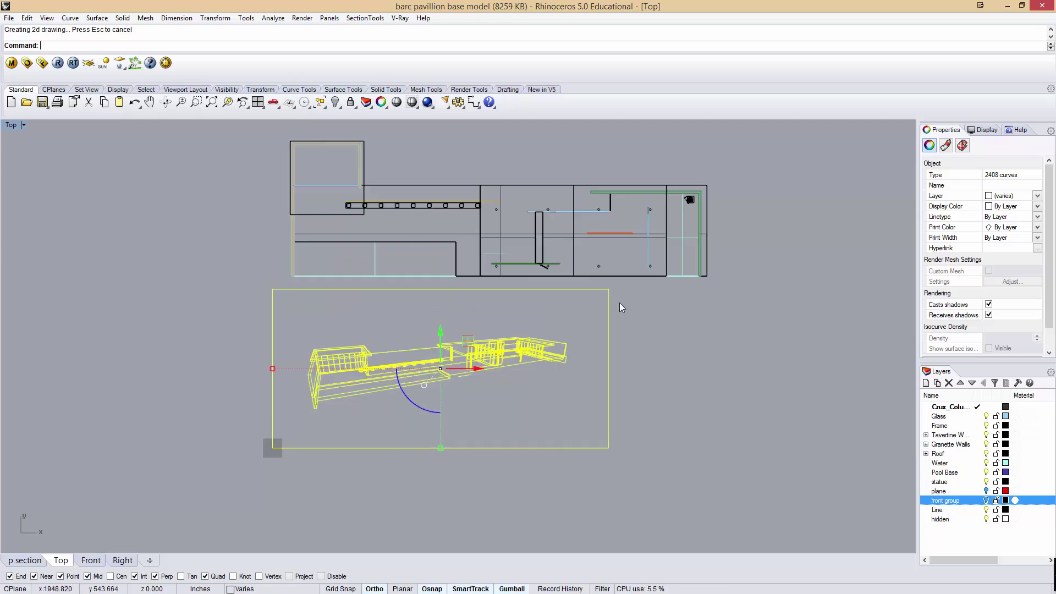
scroll(392, 376, "up", 2)
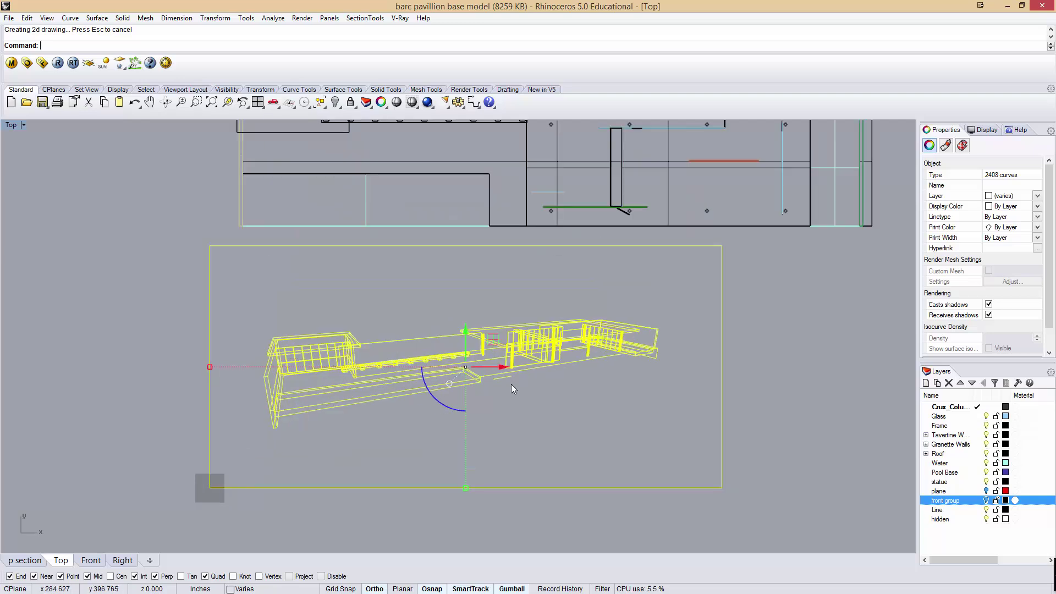
scroll(543, 413, "down", 5)
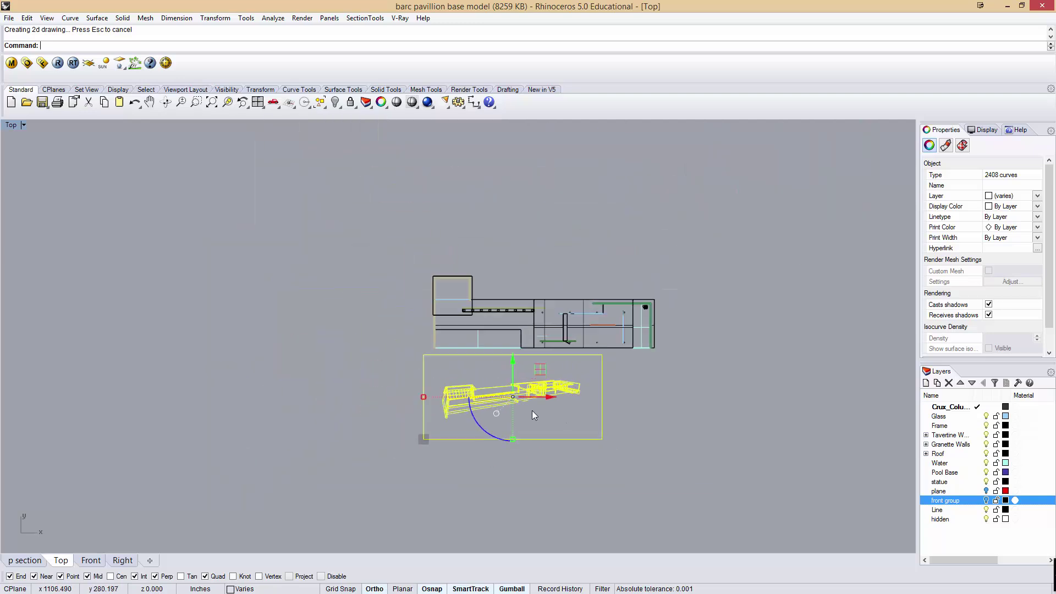
type("move")
key("Return")
left_click(539, 414)
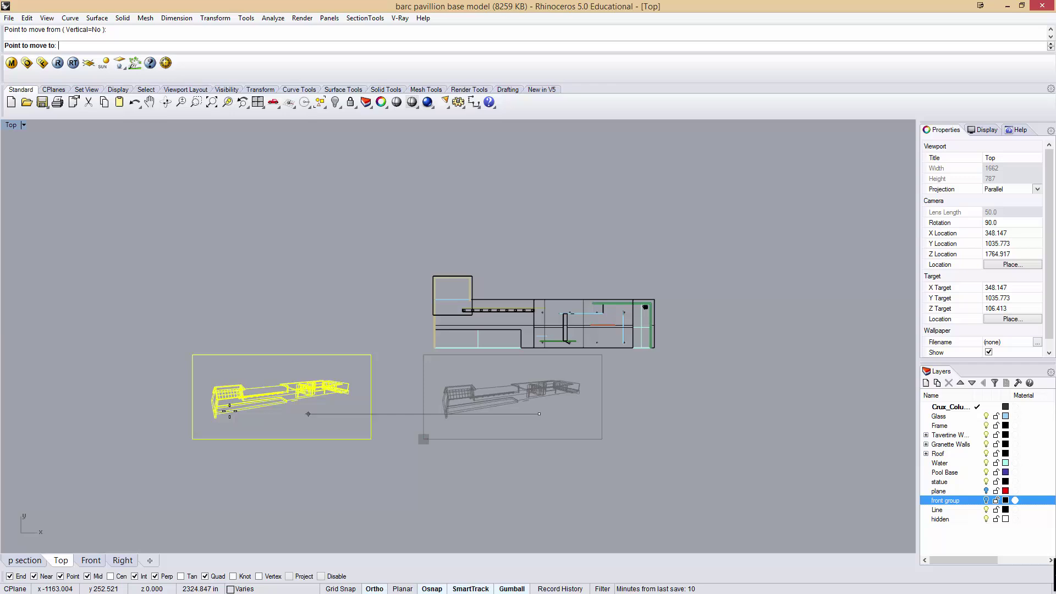
left_click(133, 413)
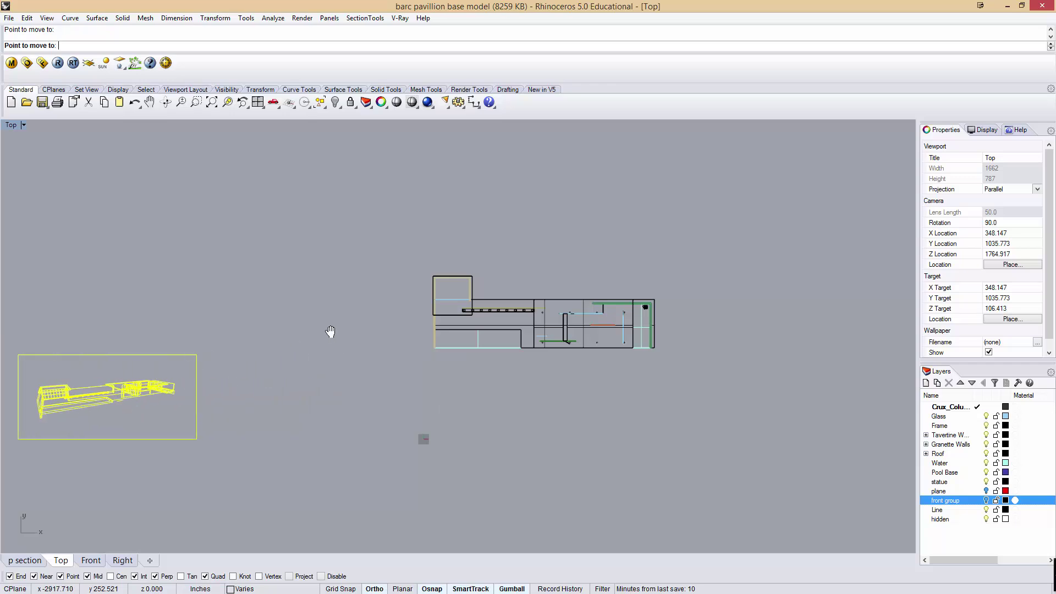
right_click_drag(331, 333, 408, 314)
left_click(370, 356)
- Change the colour of the hidden layer to black
right_click_drag(370, 356, 546, 341)
scroll(380, 352, "up", 10)
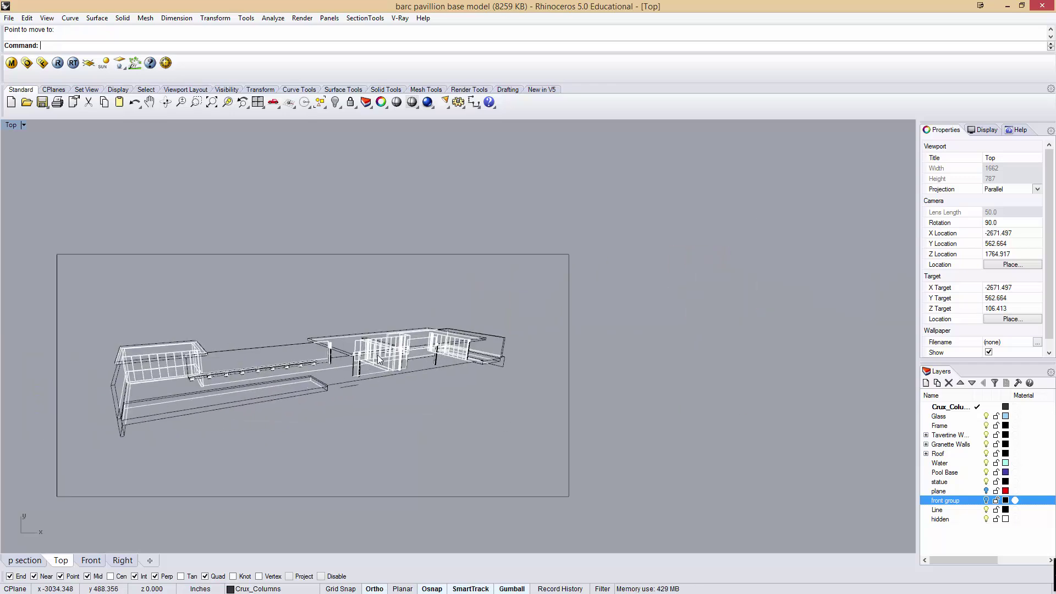
left_click(1005, 519)
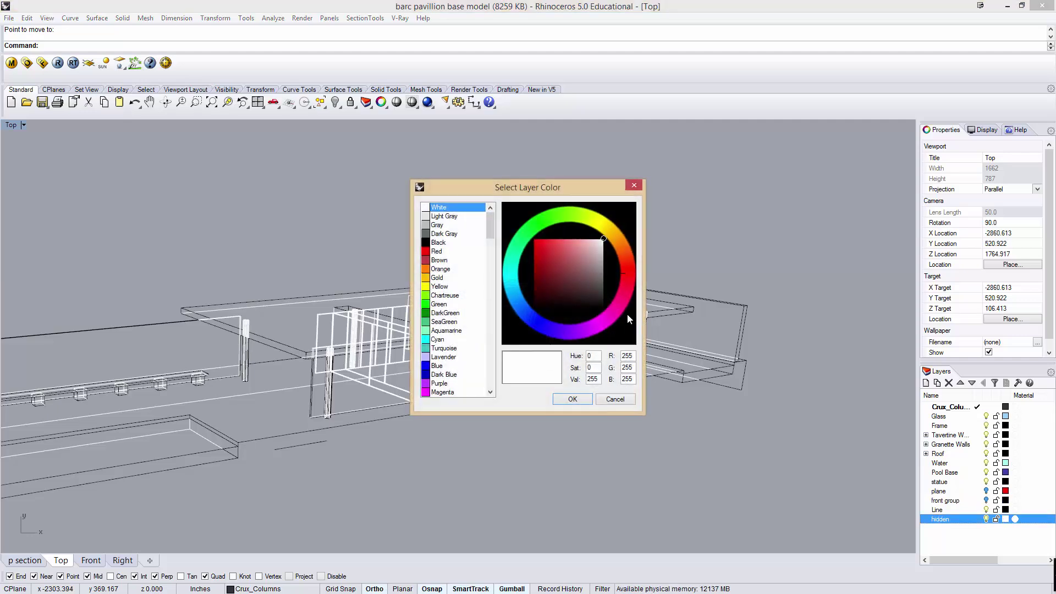
left_click_drag(542, 301, 496, 345)
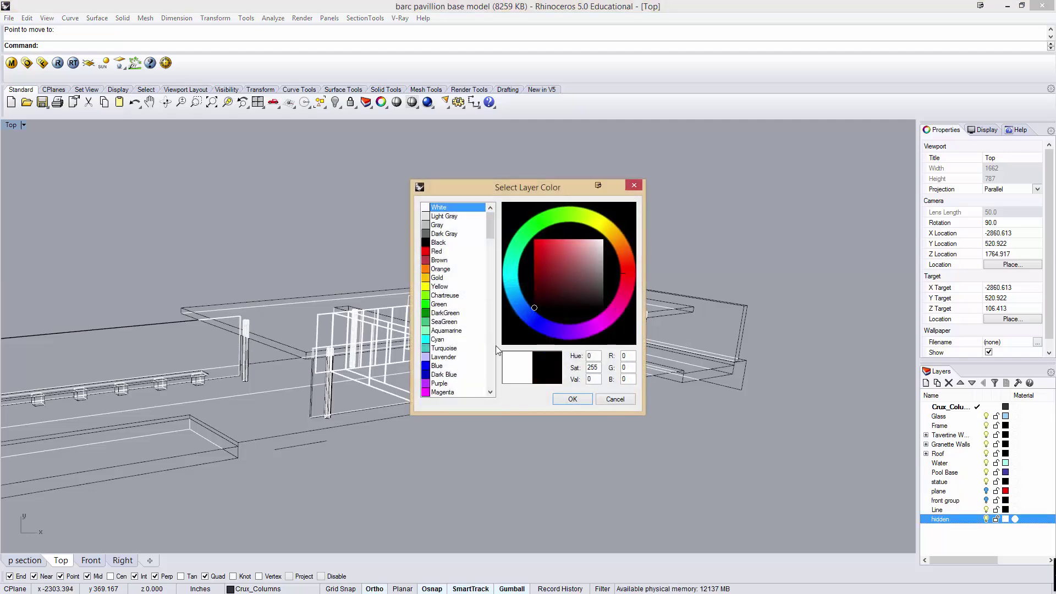
left_click(584, 399)
right_click_drag(542, 427, 630, 399)
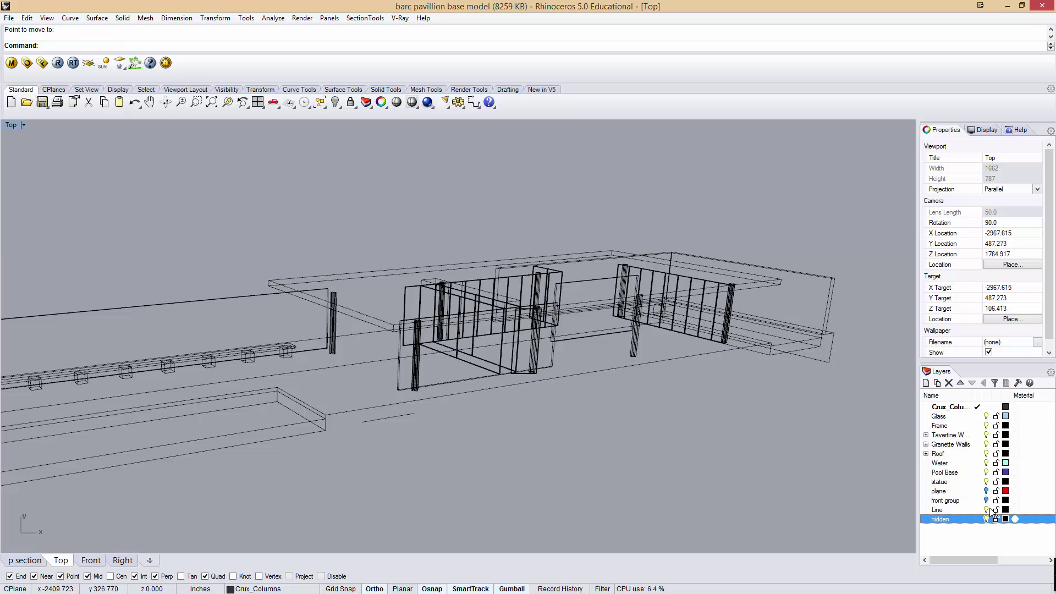
- Toggle the hidden layer to compare the linework, leave it turned off and return to the four-viewport layout
left_click(986, 518)
left_click(985, 520)
left_click(985, 519)
left_click(986, 519)
left_click(985, 519)
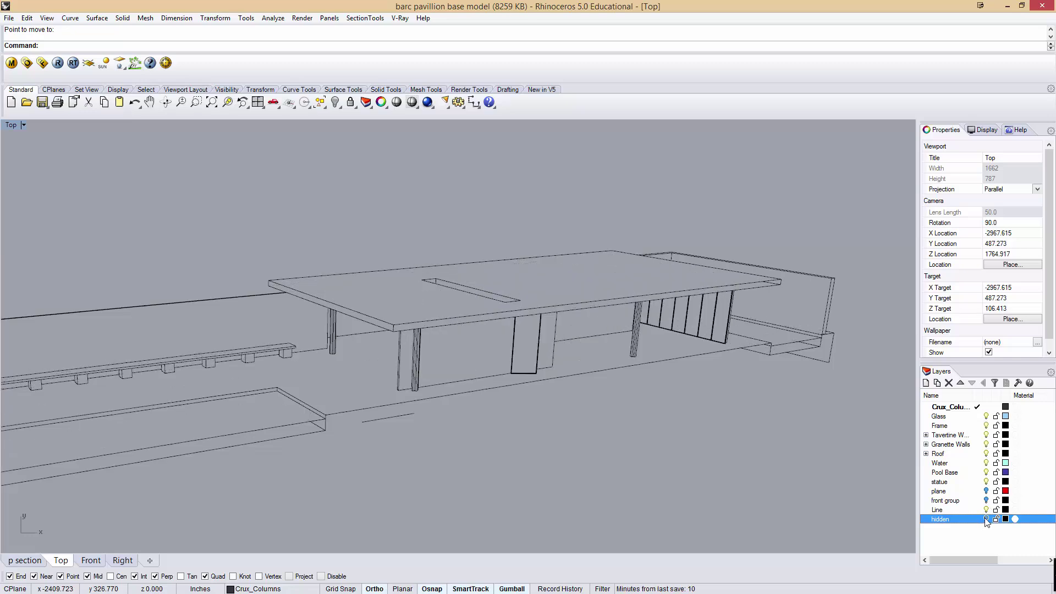
double_click(12, 124)
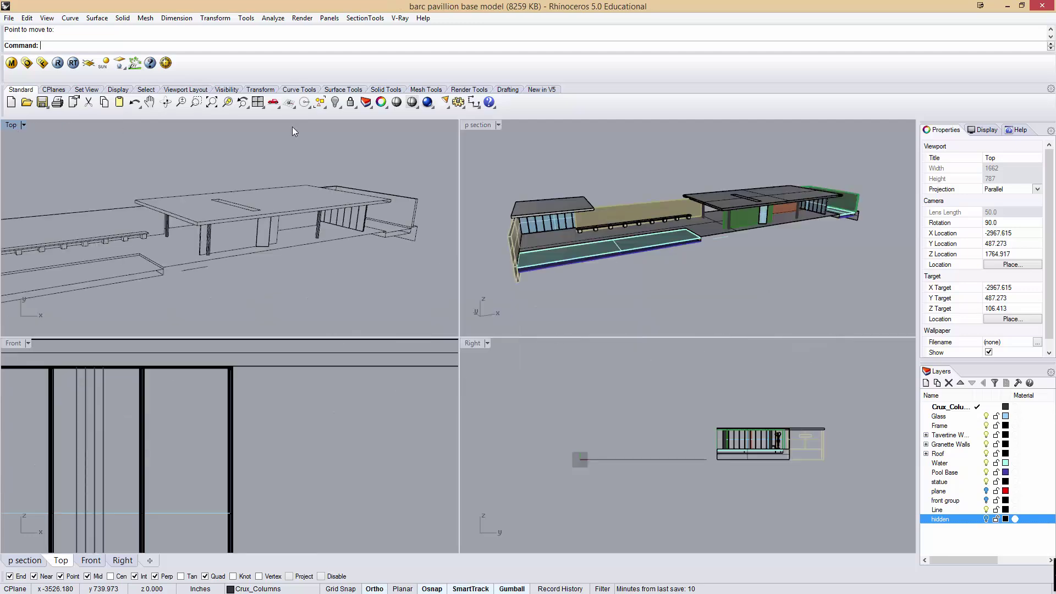
- Cut a Section through all visible pavilion objects, drawing the section line in Top view along the front cut edge past both ends
double_click(473, 126)
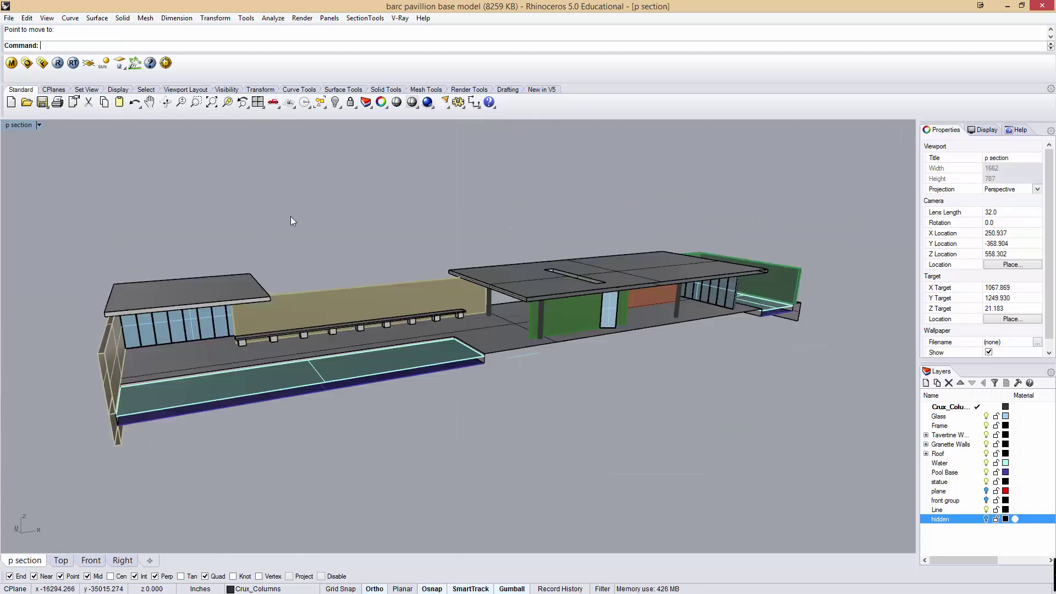
left_click_drag(25, 158, 874, 507)
type("Section")
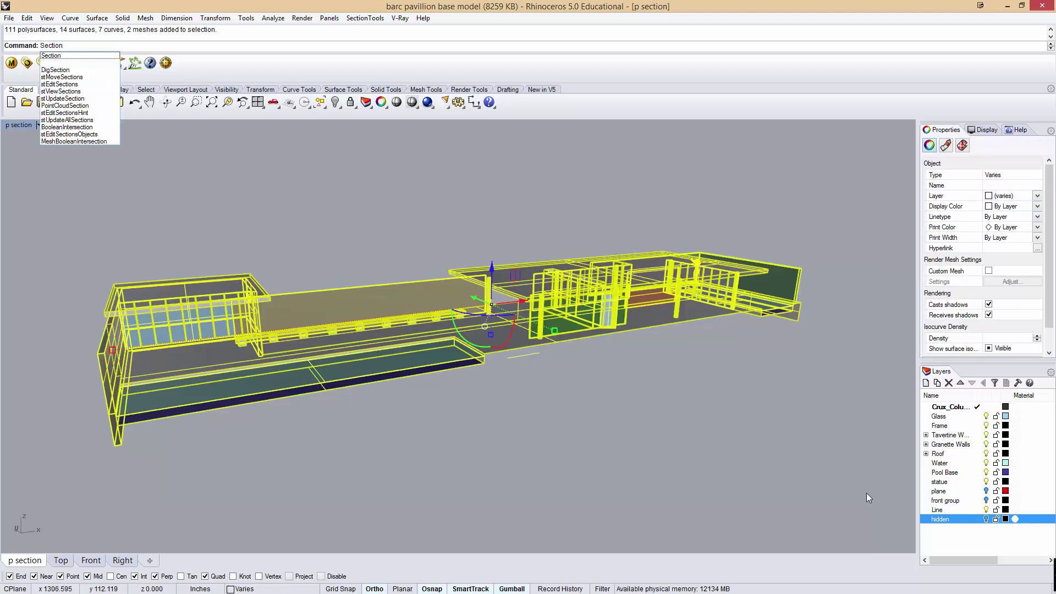
key("Return")
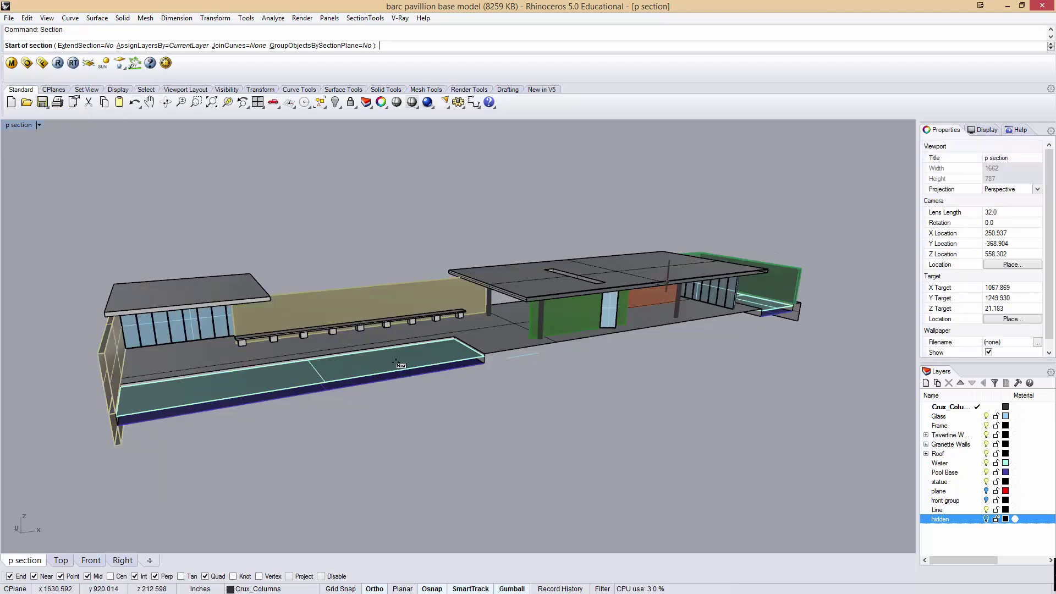
double_click(17, 128)
scroll(170, 193, "down", 12)
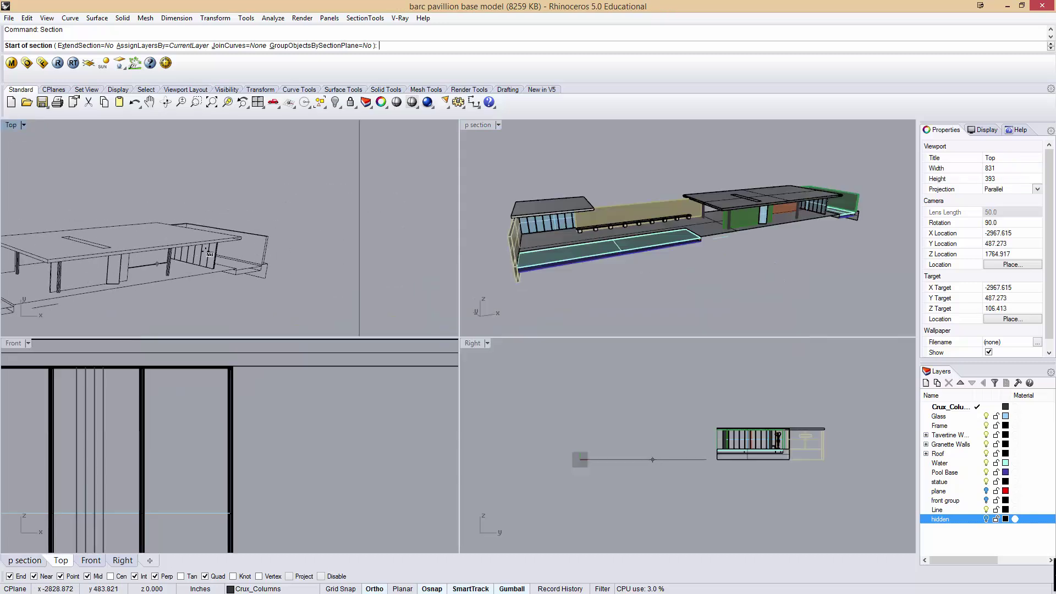
right_click_drag(424, 226, 311, 265)
scroll(311, 265, "up", 4)
scroll(310, 262, "up", 6)
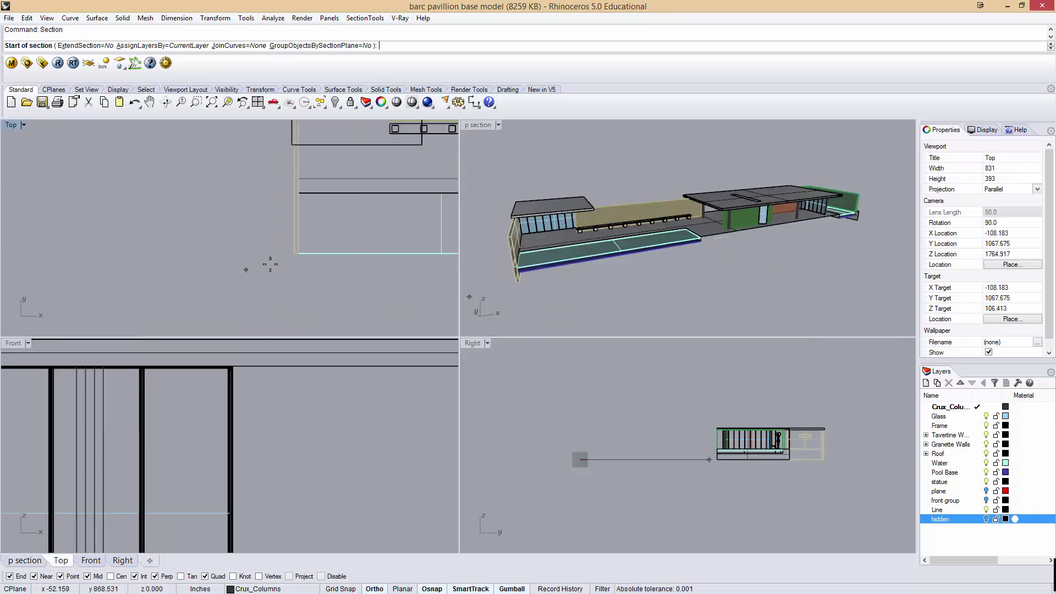
left_click(301, 253)
scroll(301, 253, "down", 4)
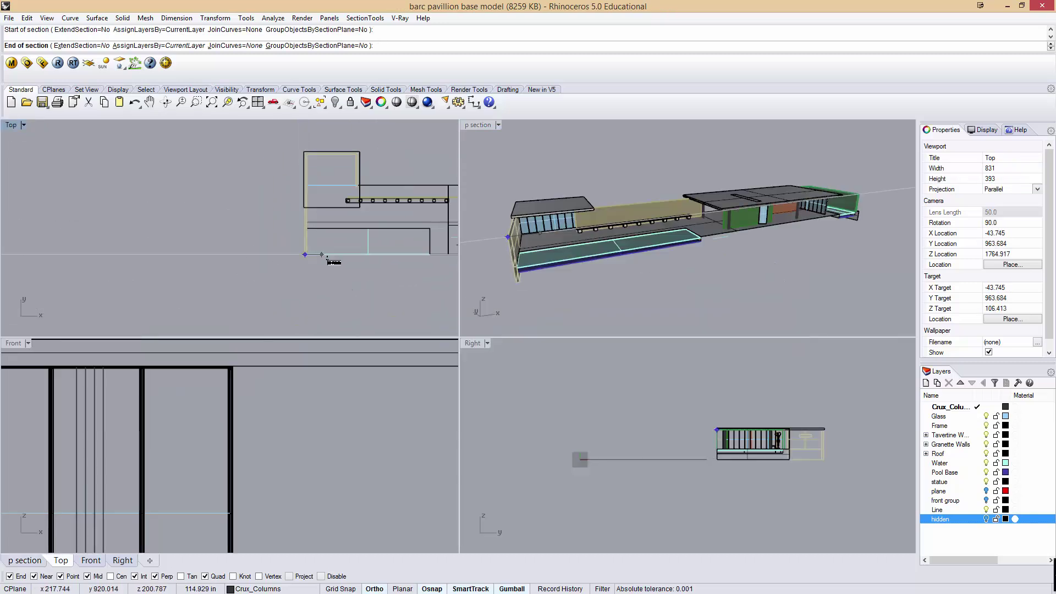
left_click(430, 300)
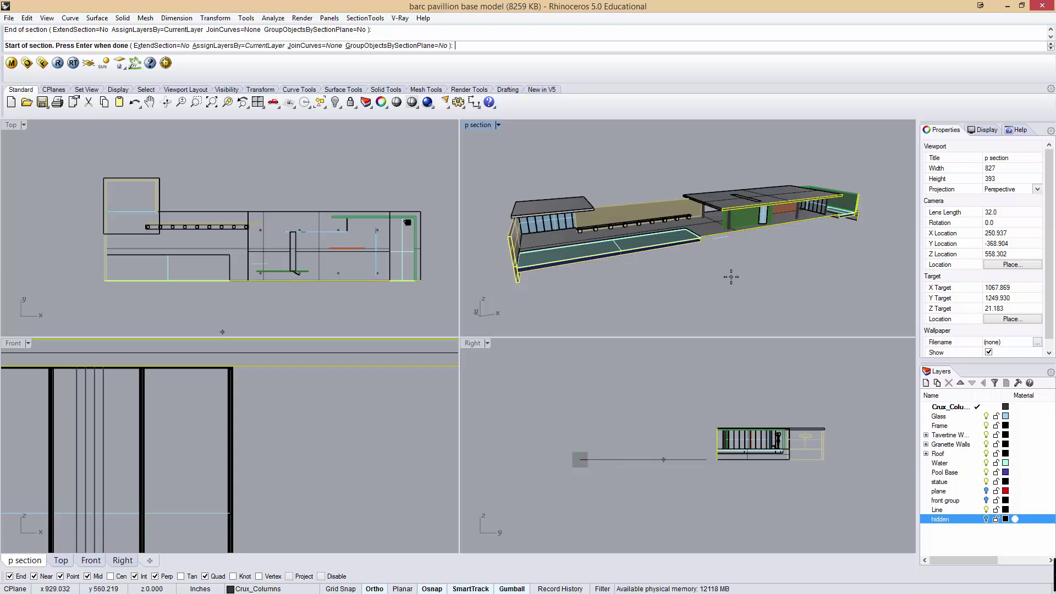
key("Return")
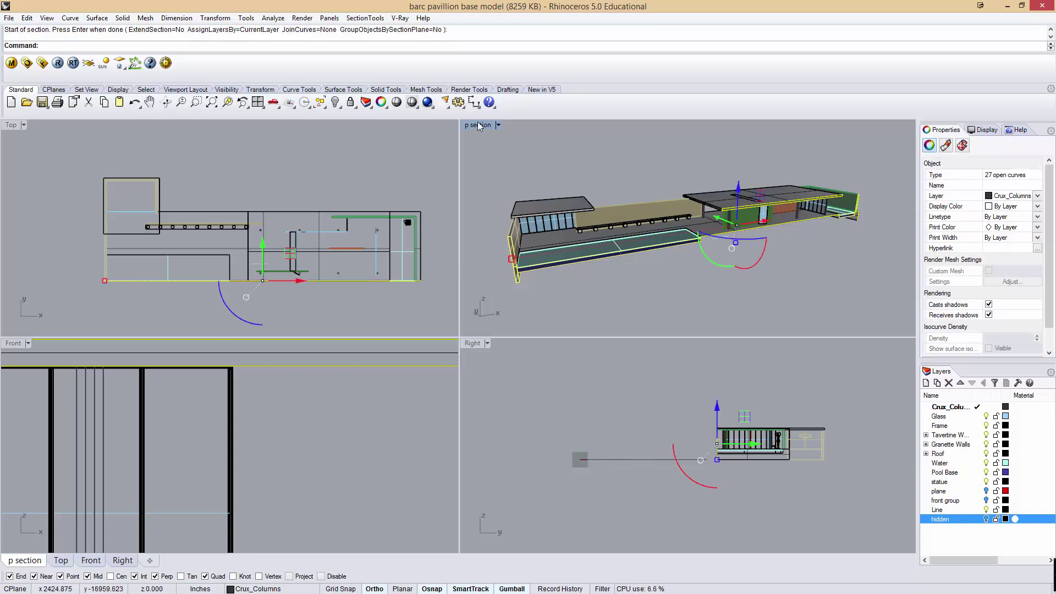
- Restore the saved p section view and run Make2D on the section curves from the current view, with visible lines on the Line layer
double_click(477, 125)
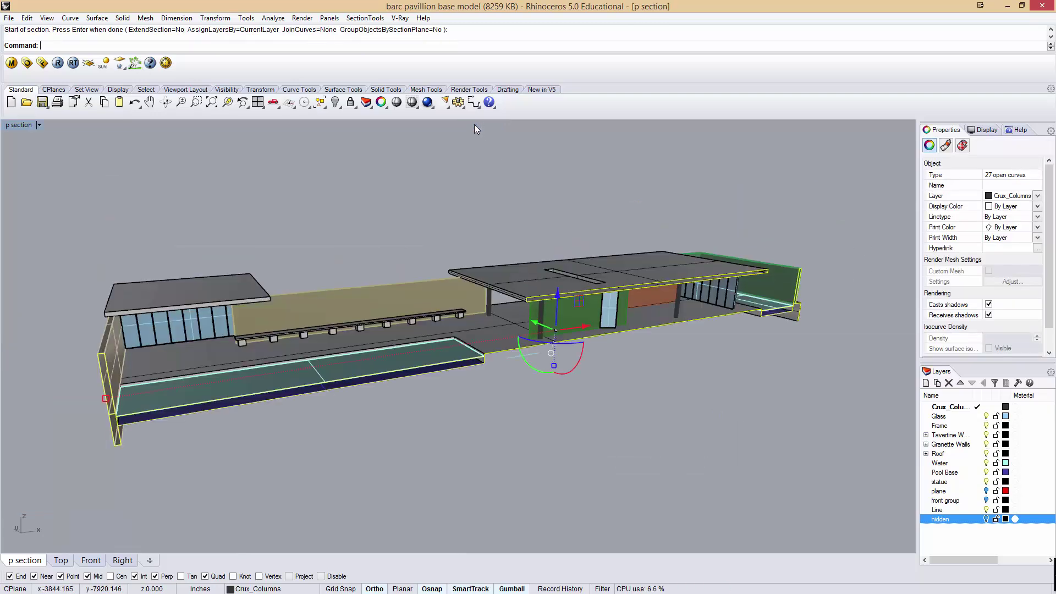
left_click(40, 125)
mouse_move(57, 333)
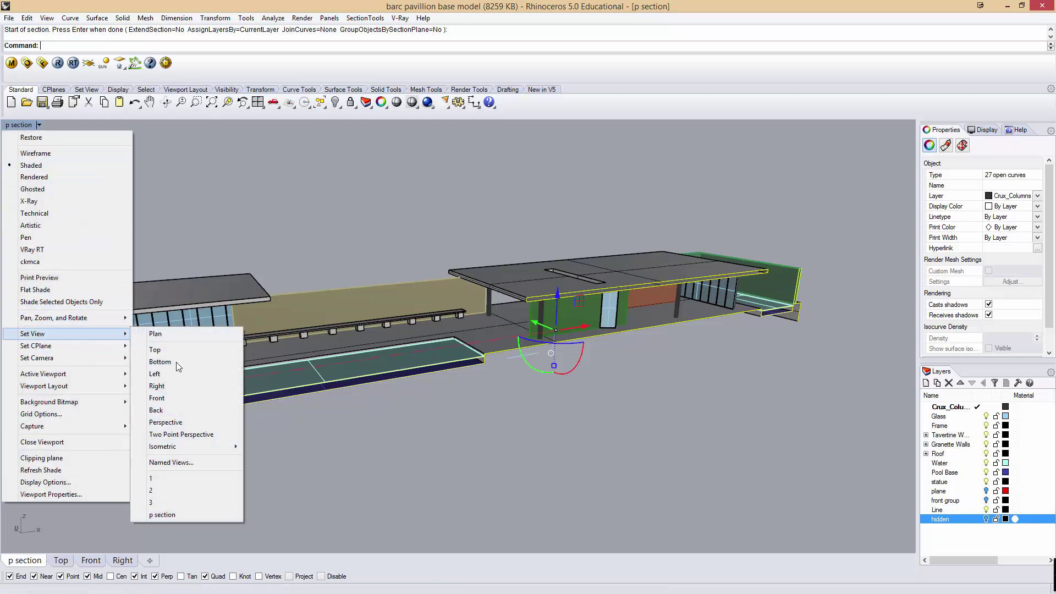
left_click(179, 517)
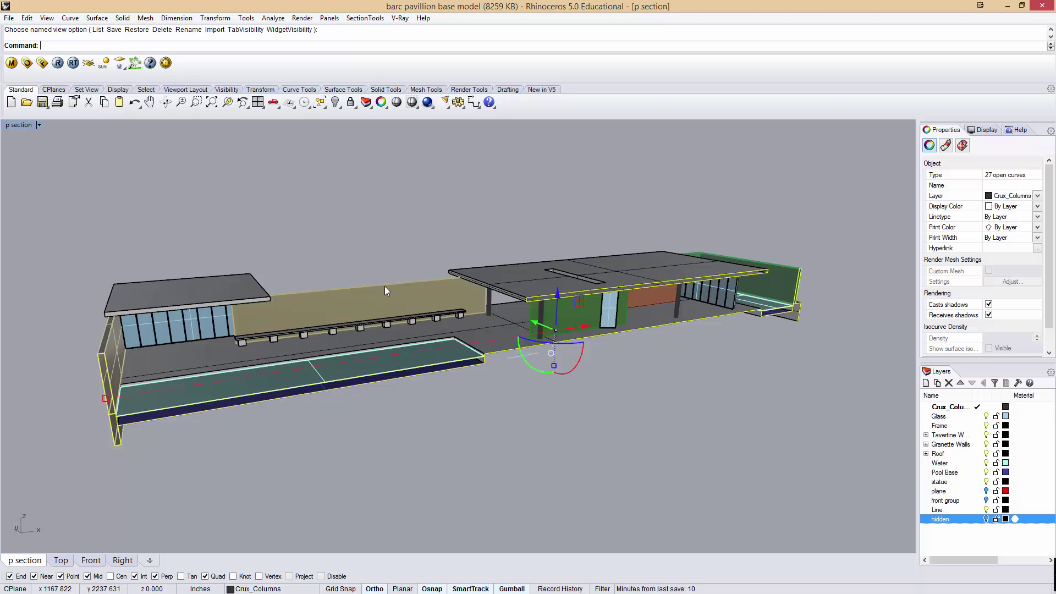
type("ake2D")
key("Return")
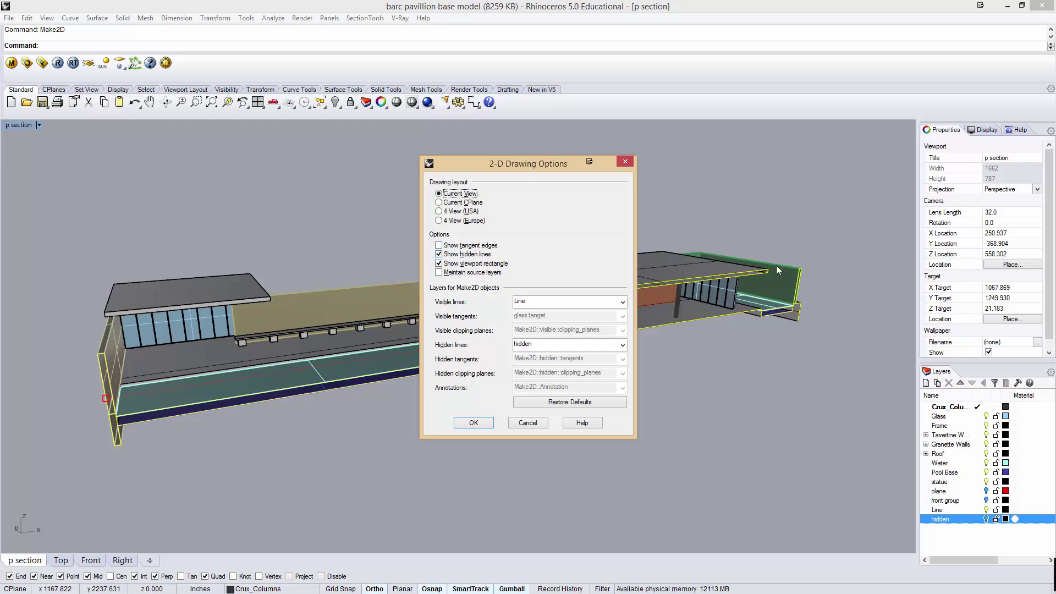
left_click(473, 423)
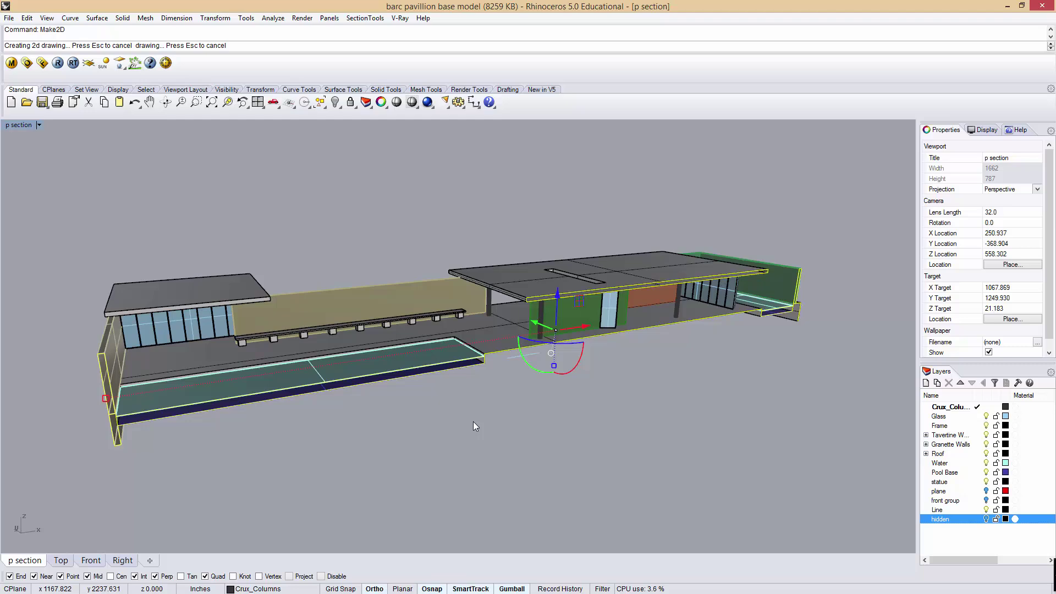
- Create a layer named poche and assign the new 2D section curves and their frame to it
double_click(20, 126)
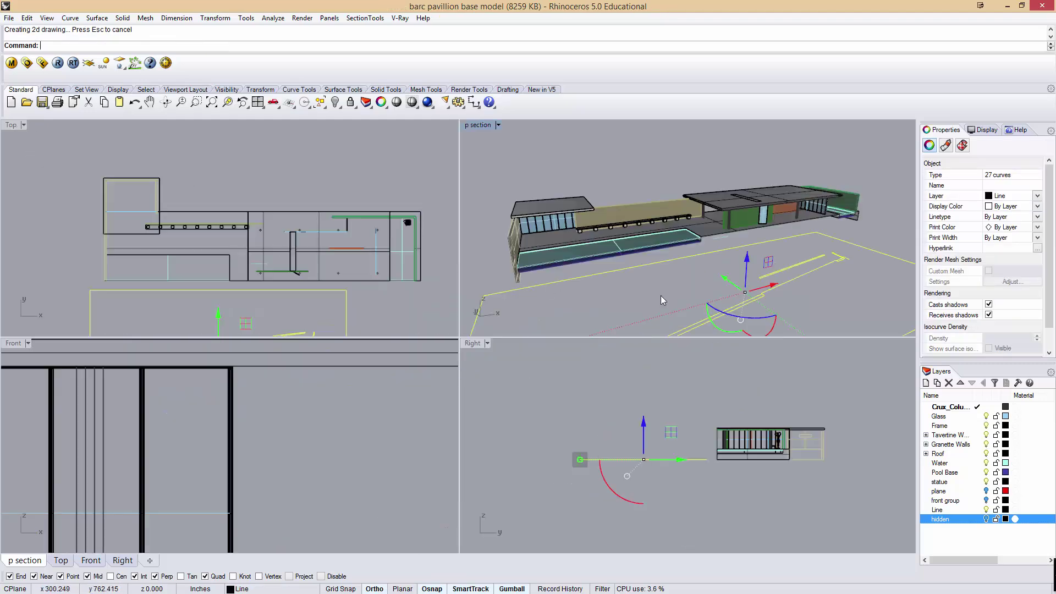
scroll(286, 217, "down", 4)
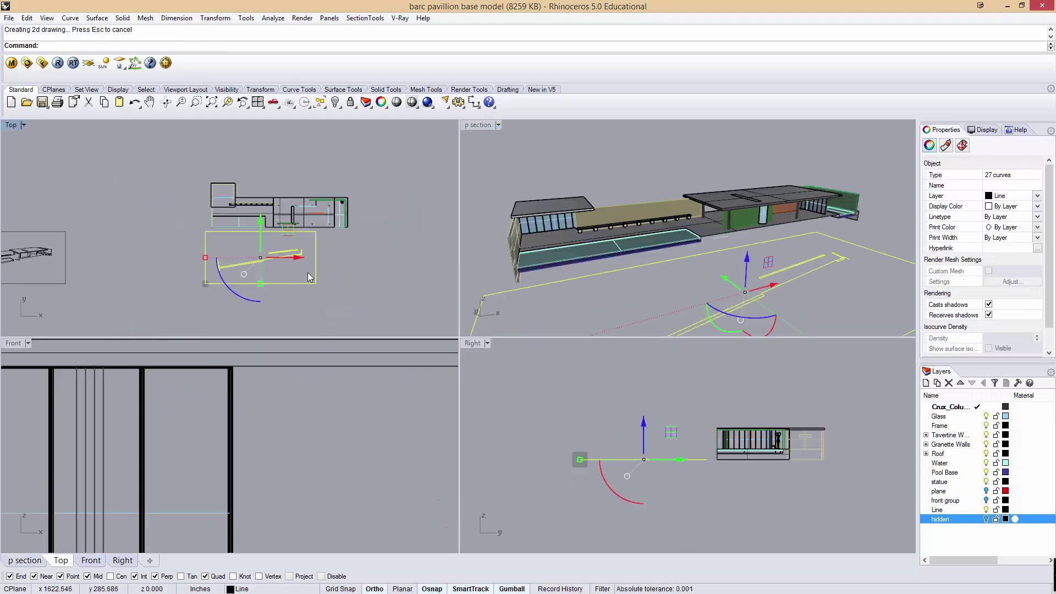
left_click(925, 384)
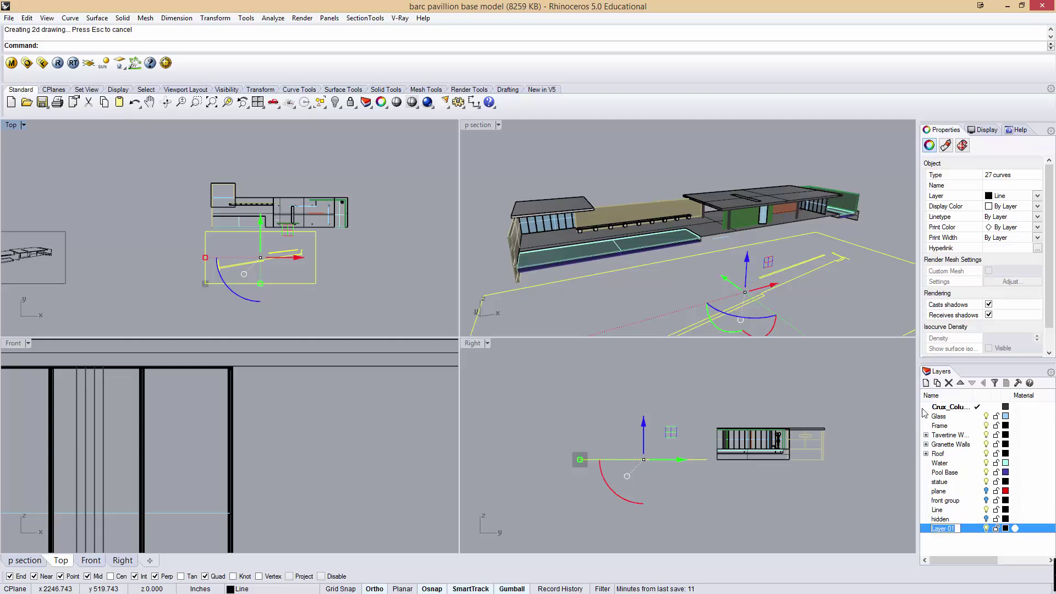
type("poche")
right_click(976, 532)
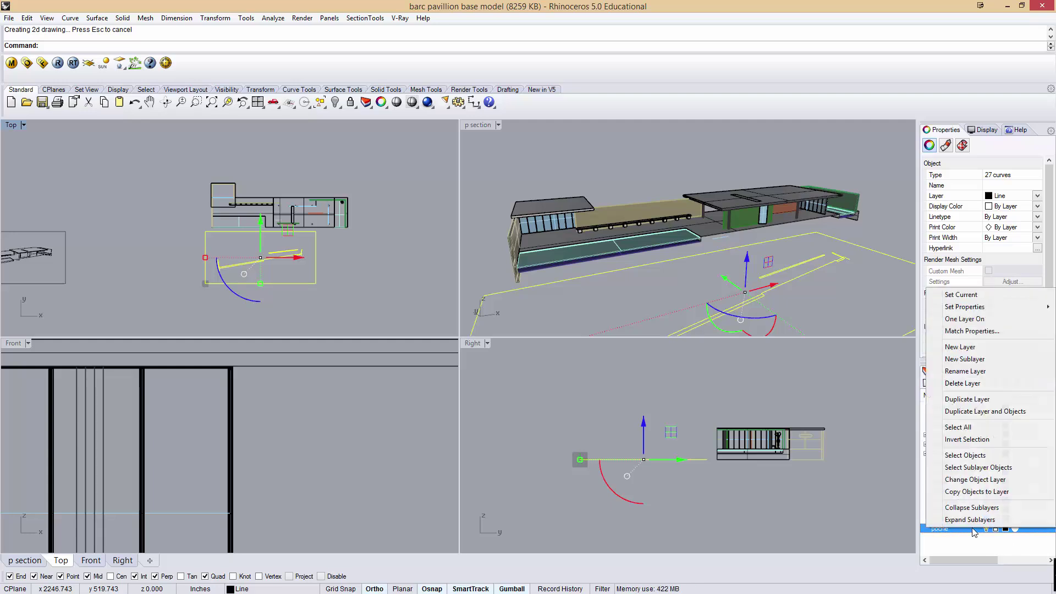
left_click(997, 481)
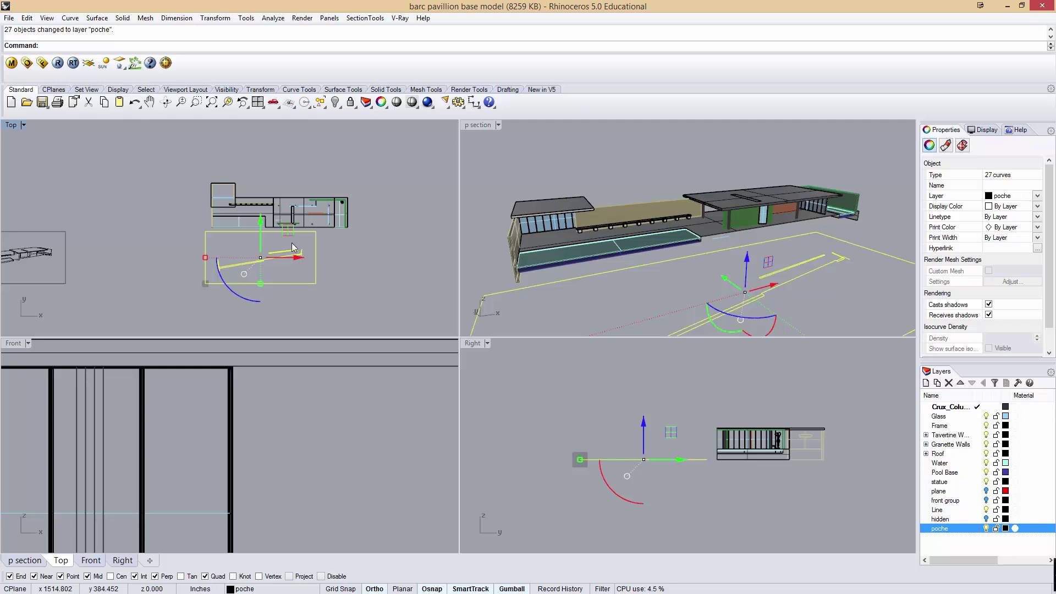
- In the maximized Top view, move the poche drawing so its frame's upper-left corner meets that of the earlier line drawing
double_click(11, 124)
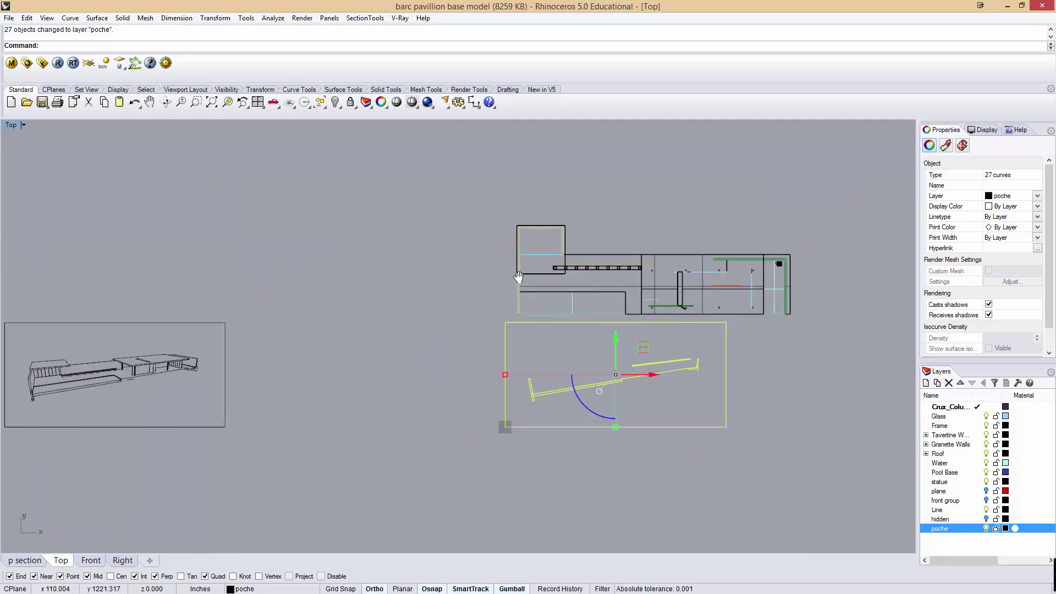
key("Return")
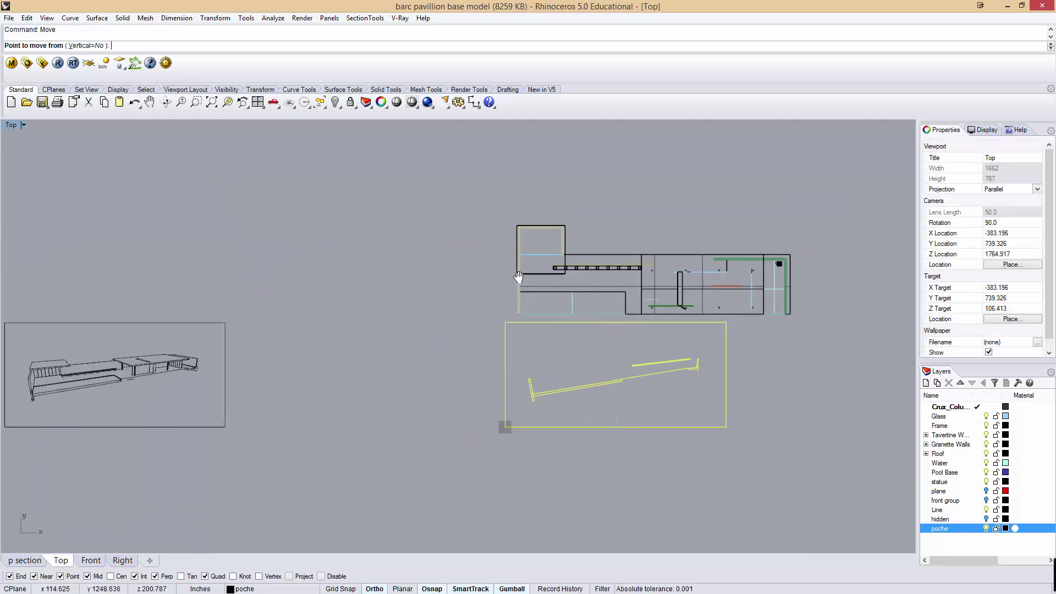
left_click(505, 322)
right_click_drag(379, 317, 764, 317)
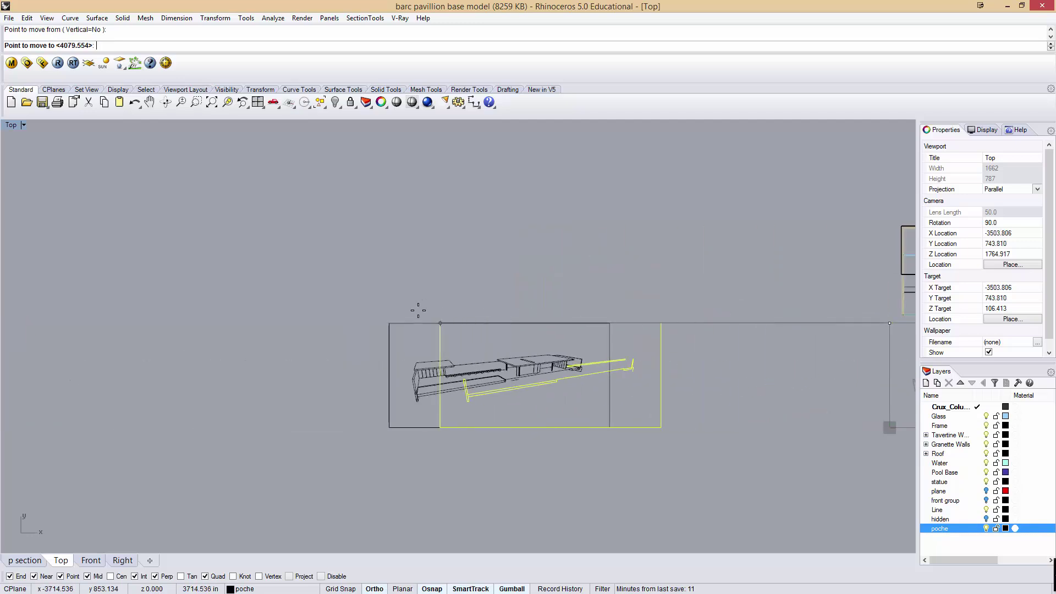
left_click(388, 320)
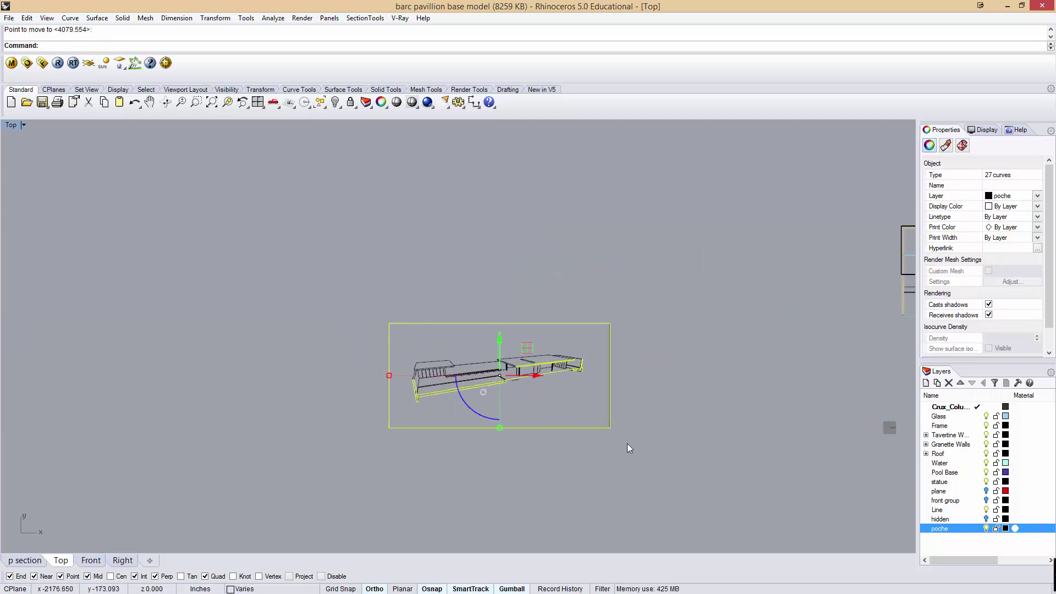
- Scale the poche drawing from its frame's upper-left corner until the lower-right corner matches the earlier frame, and deselect it
scroll(626, 439, "up", 3)
scroll(616, 440, "up", 4)
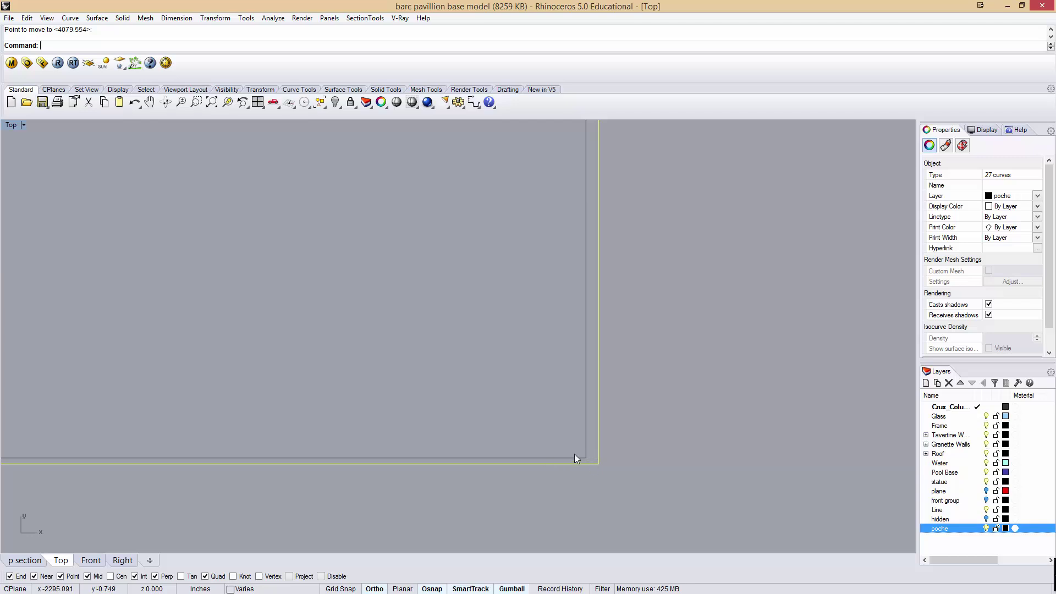
scroll(560, 407, "down", 5)
right_click_drag(432, 371, 463, 379)
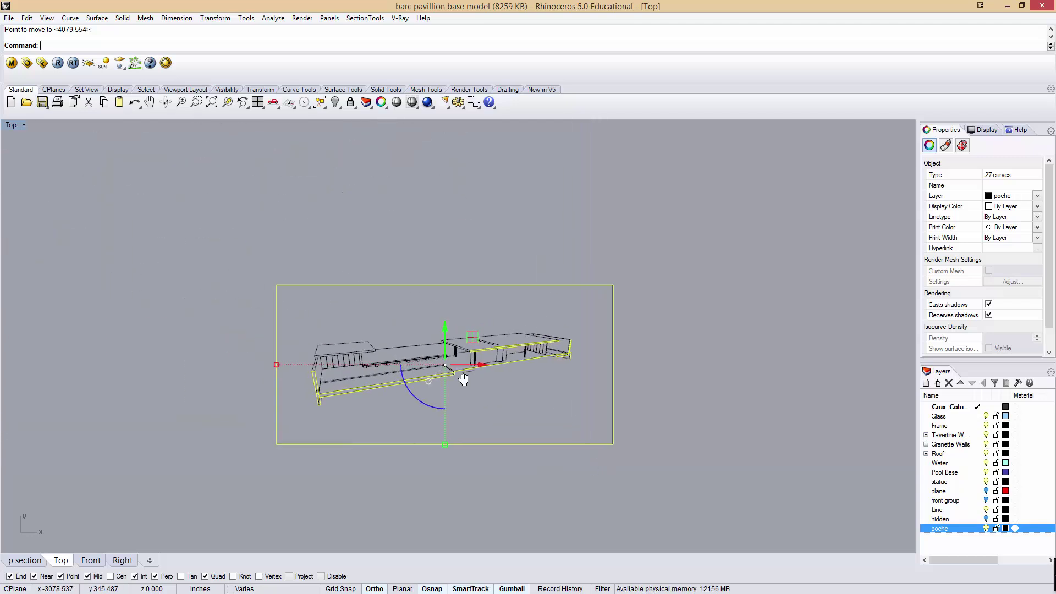
key("Return")
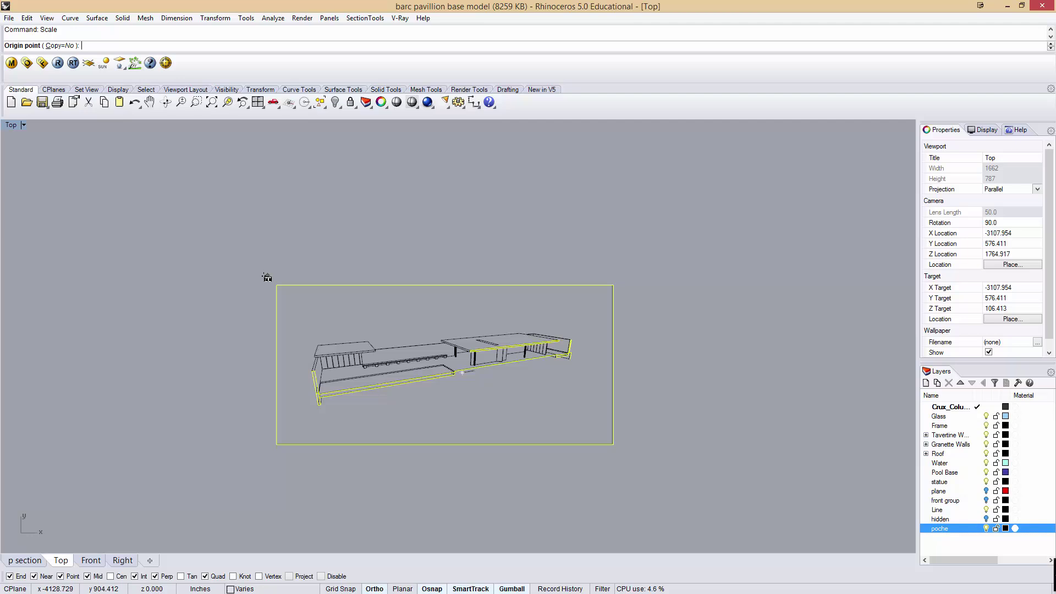
left_click(267, 277)
scroll(601, 448, "up", 6)
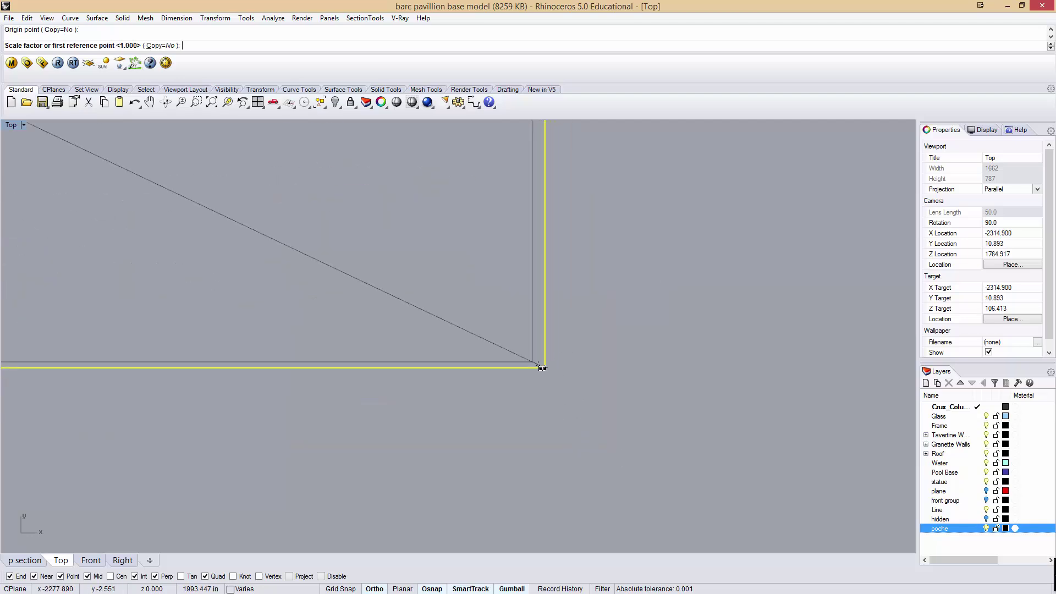
left_click(542, 368)
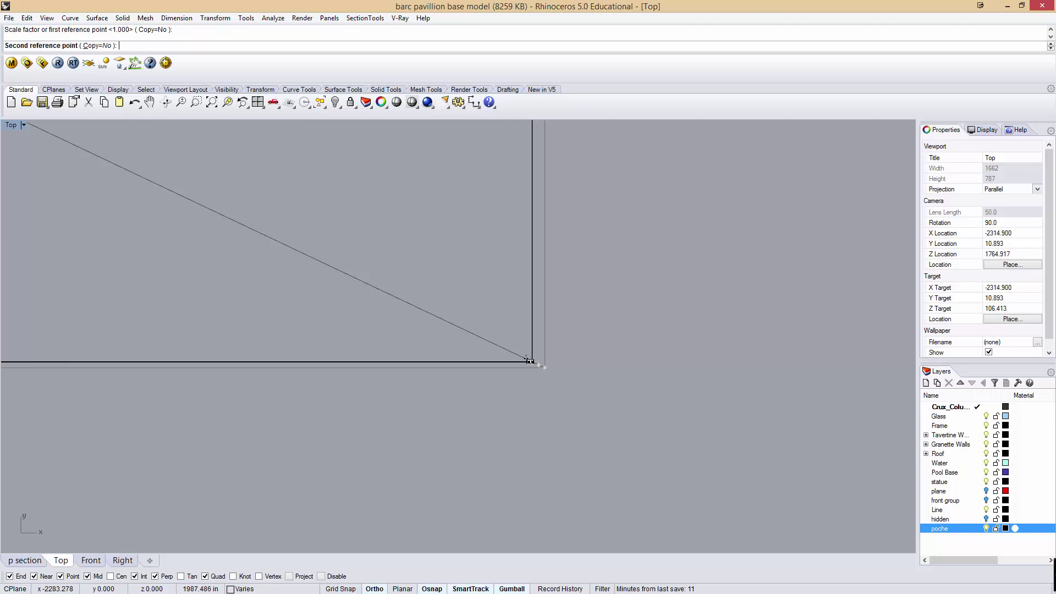
left_click(529, 361)
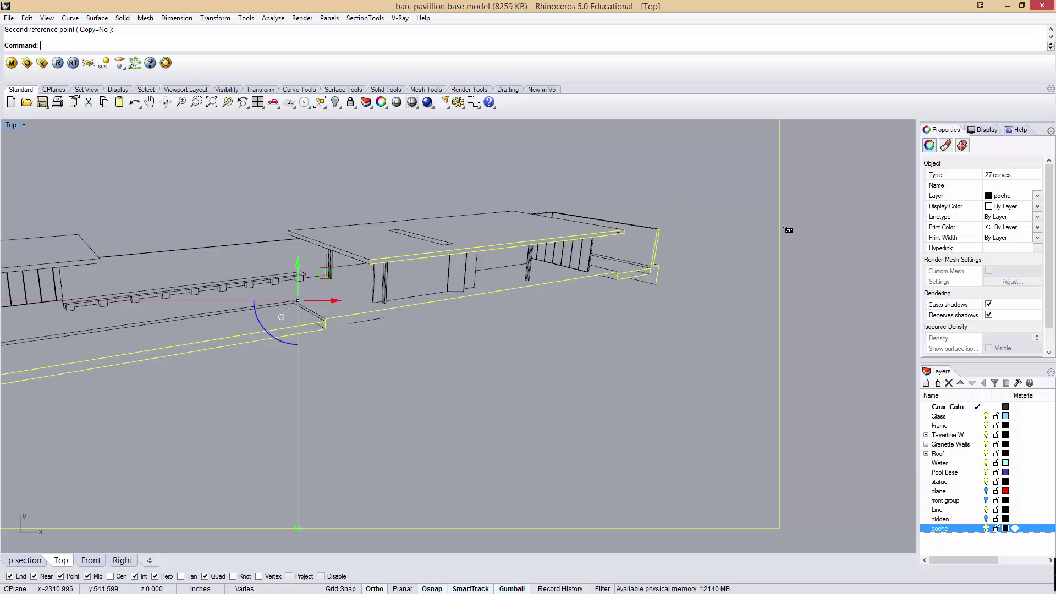
left_click(827, 218)
- Maximize the p section viewport, turn on the front group layer and select all objects on it
double_click(20, 123)
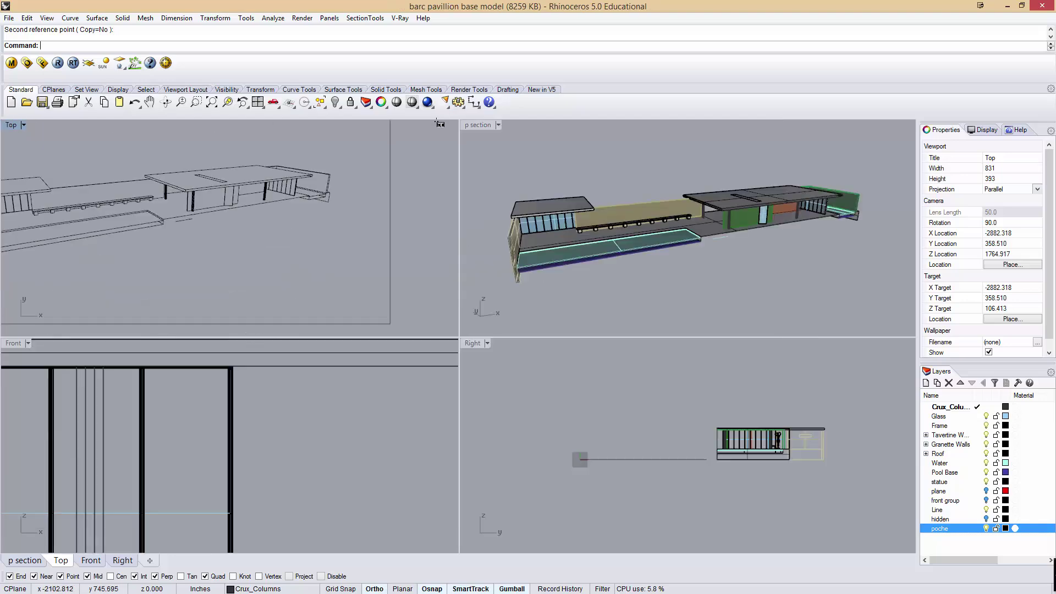
double_click(469, 123)
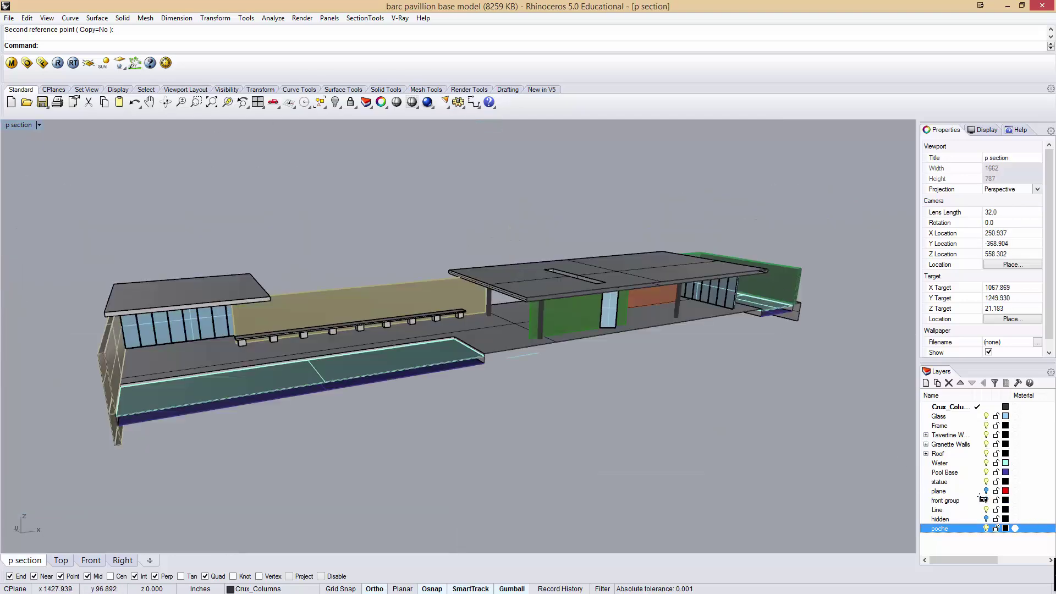
left_click(983, 499)
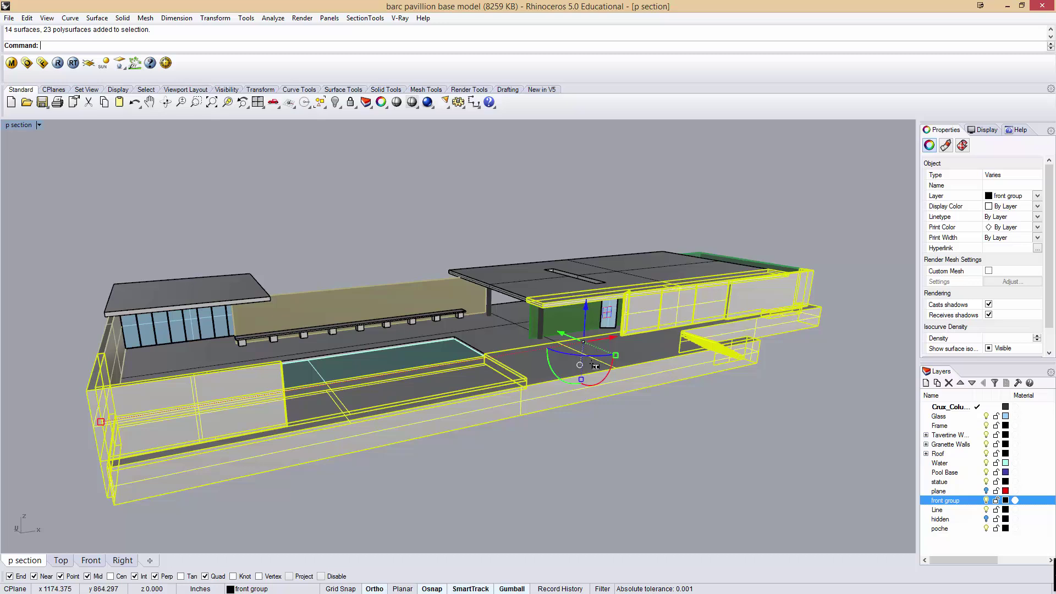
- Restore the saved p section view and run Make2D on the selected front group without hidden lines, putting visible lines on layer dotted
left_click(38, 125)
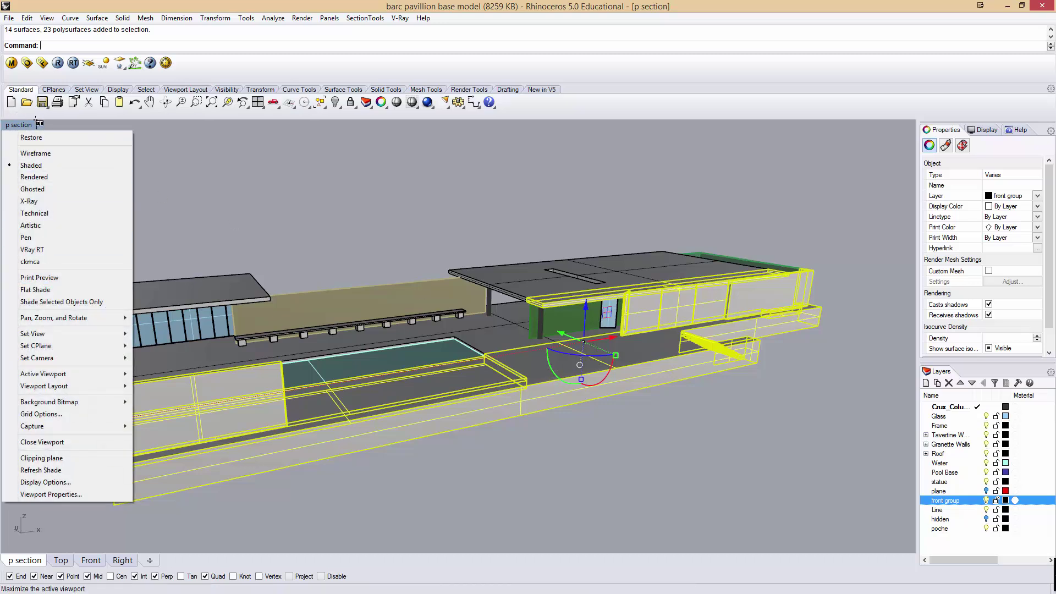
mouse_move(81, 334)
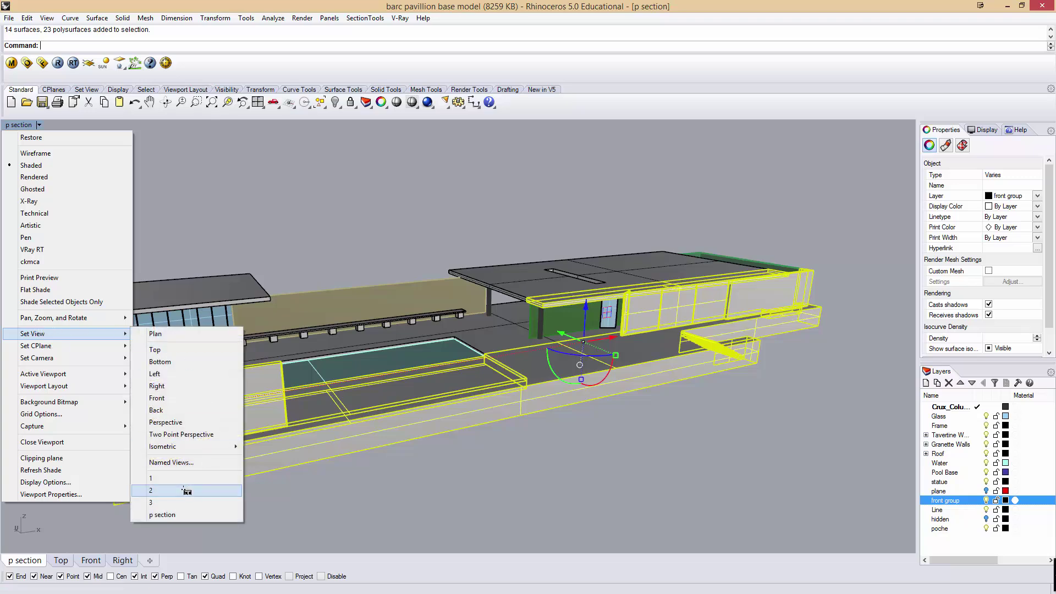
left_click(194, 512)
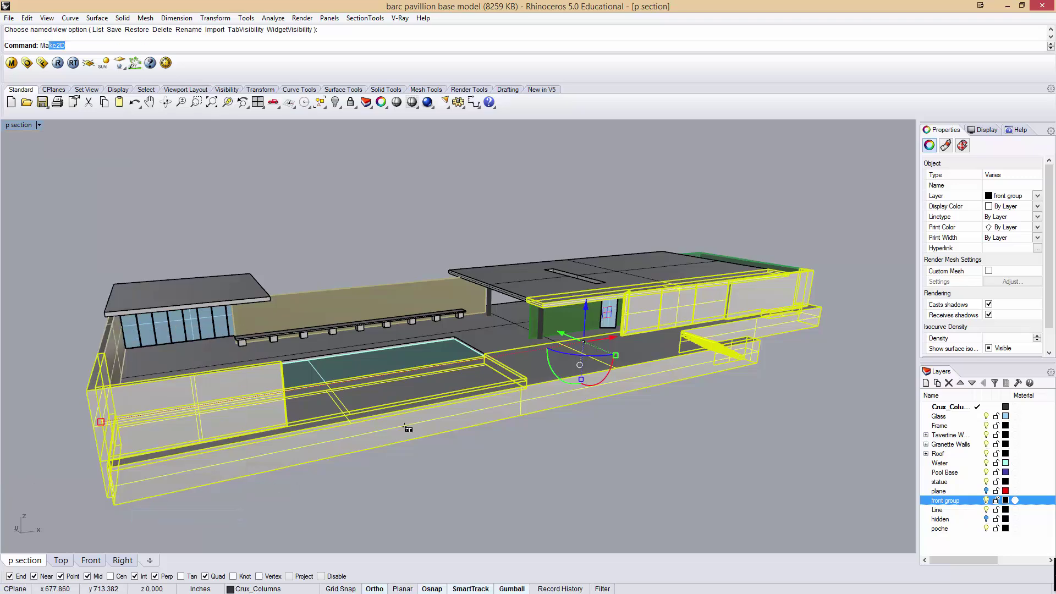
key("Return")
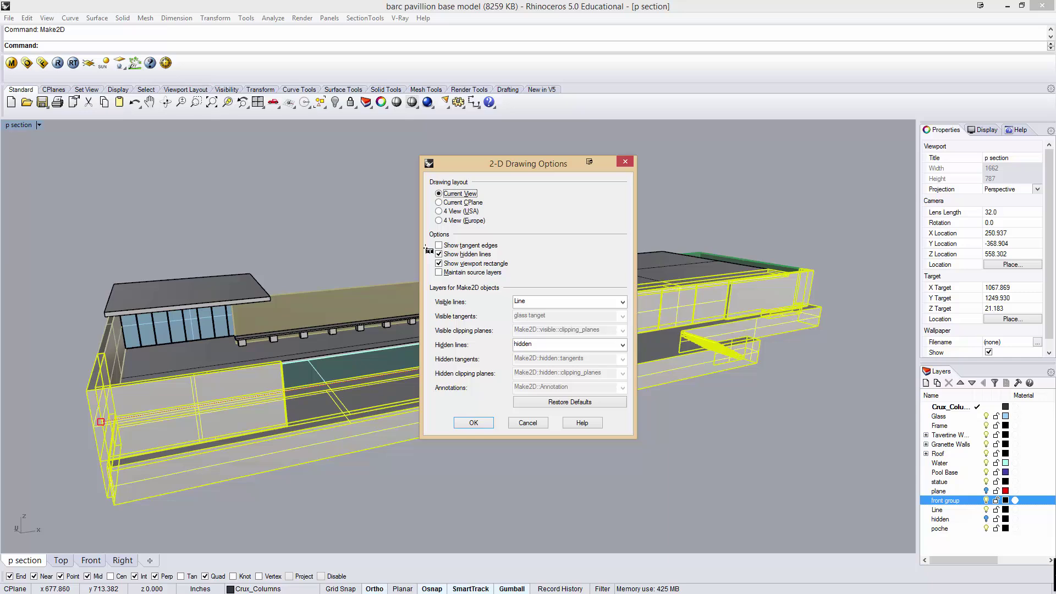
left_click(438, 254)
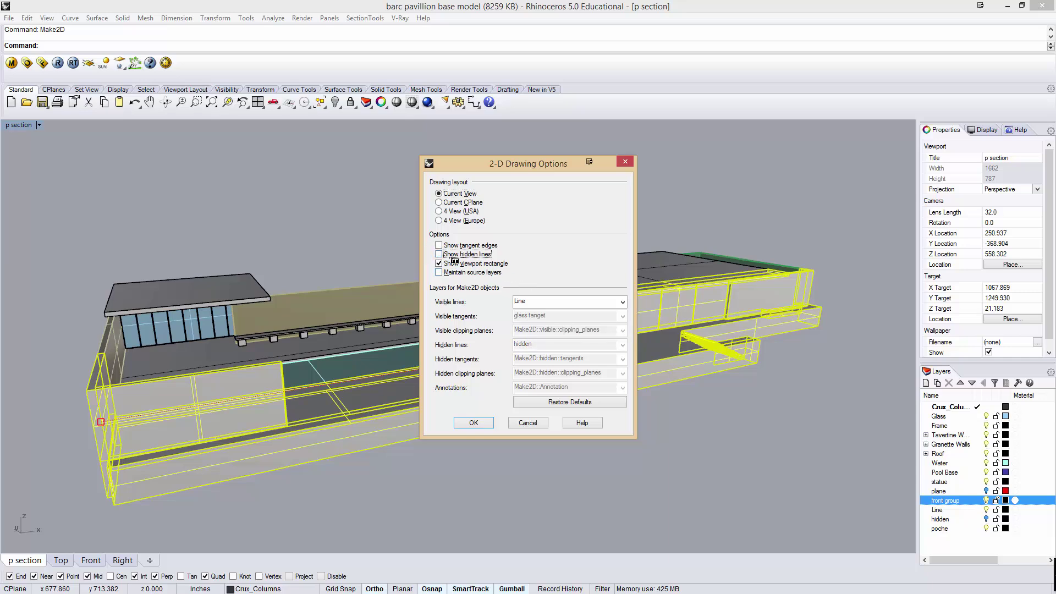
double_click(531, 302)
type("dotte")
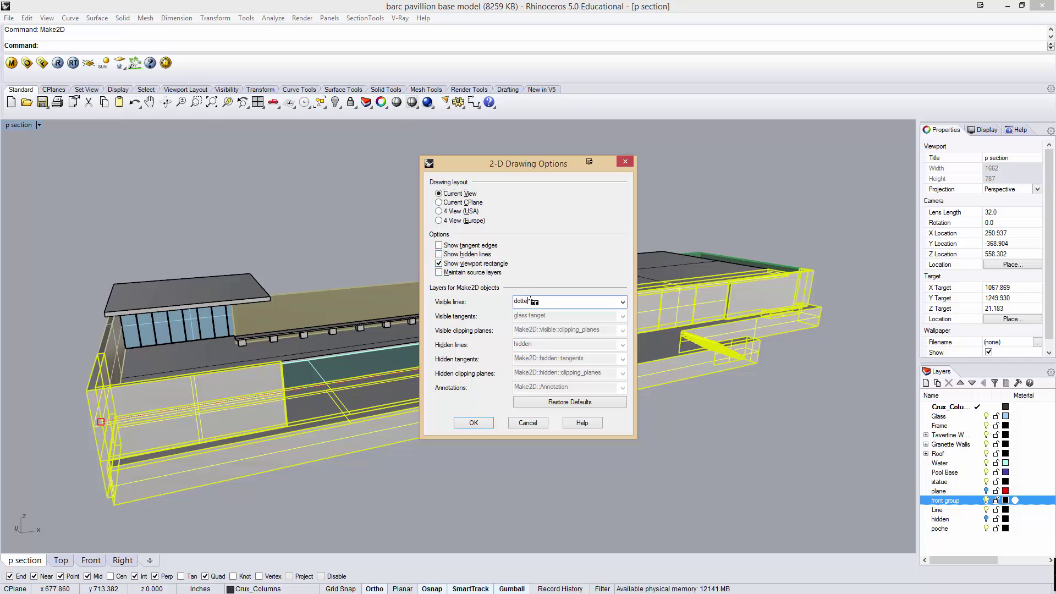
type("d")
key("Return")
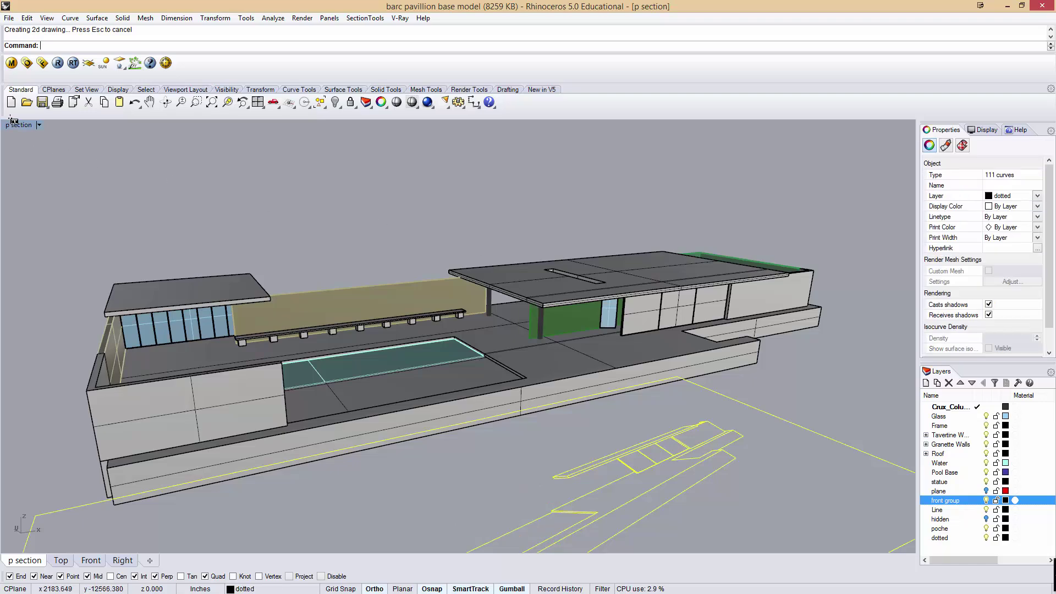
- In the maximized Top view, move the dotted drawing so its frame's upper-left corner meets that of the aligned drawings
double_click(13, 122)
double_click(11, 124)
scroll(706, 314, "down", 5)
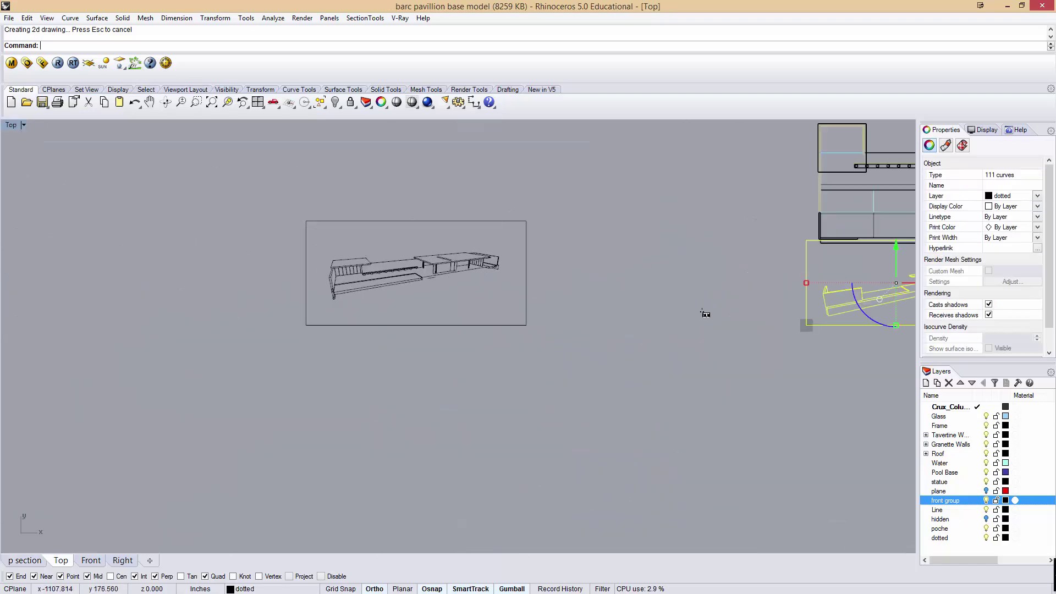
scroll(705, 314, "down", 4)
type("Move")
key("Return")
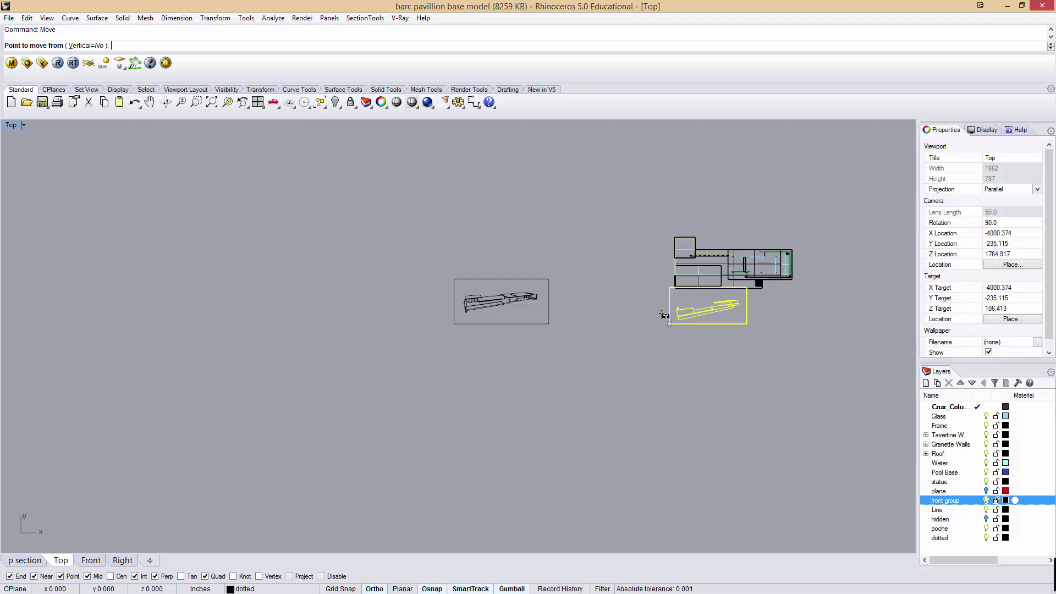
scroll(665, 314, "up", 3)
left_click(672, 267)
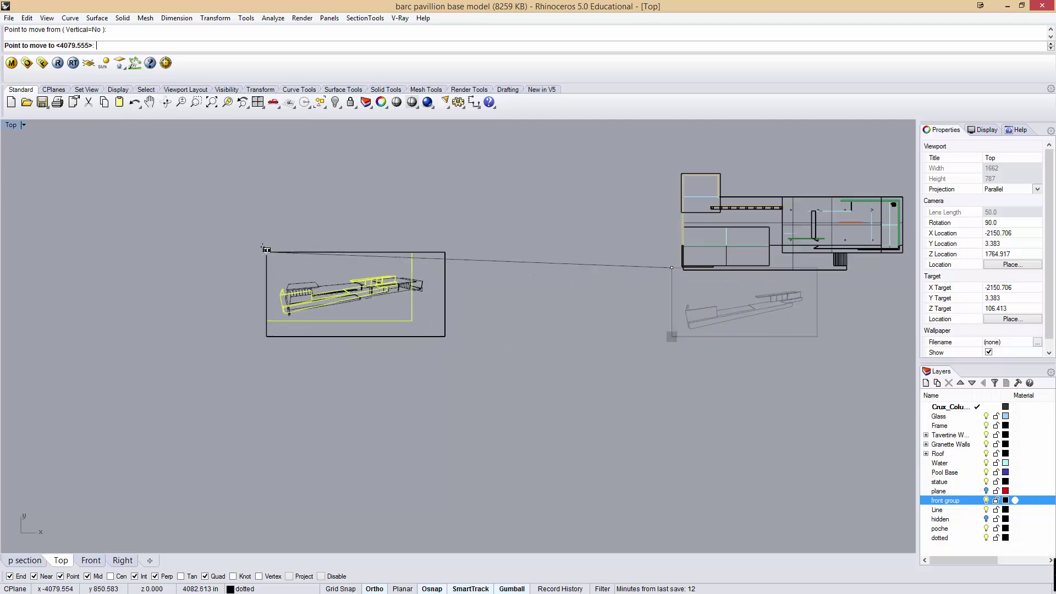
left_click(263, 248)
- Scale the dotted drawing from its frame's upper-left corner until the lower-right corner matches the larger frame, and deselect it
type("Scale")
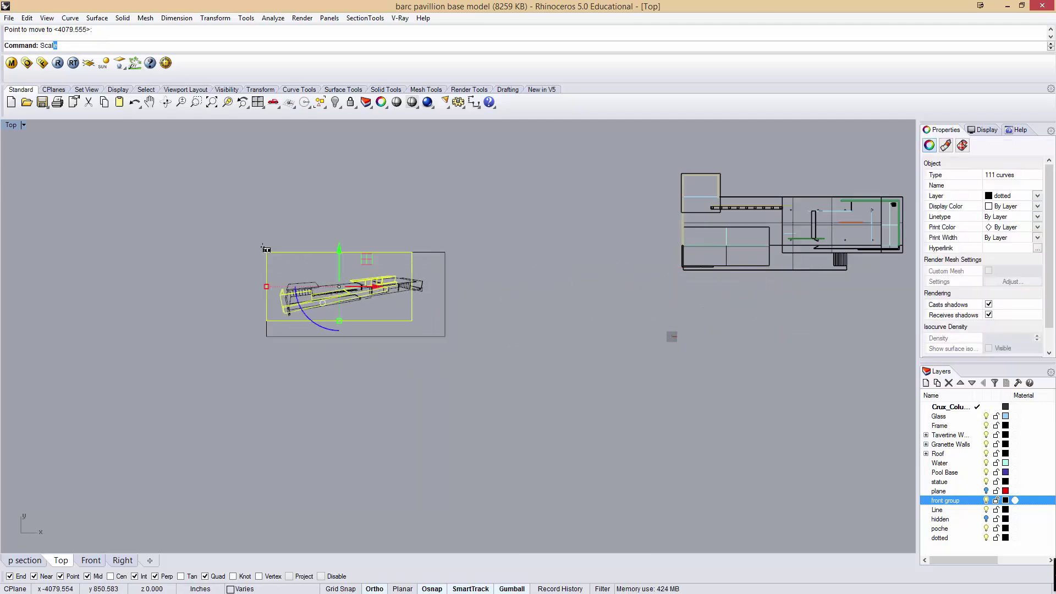
key("Return")
left_click(267, 251)
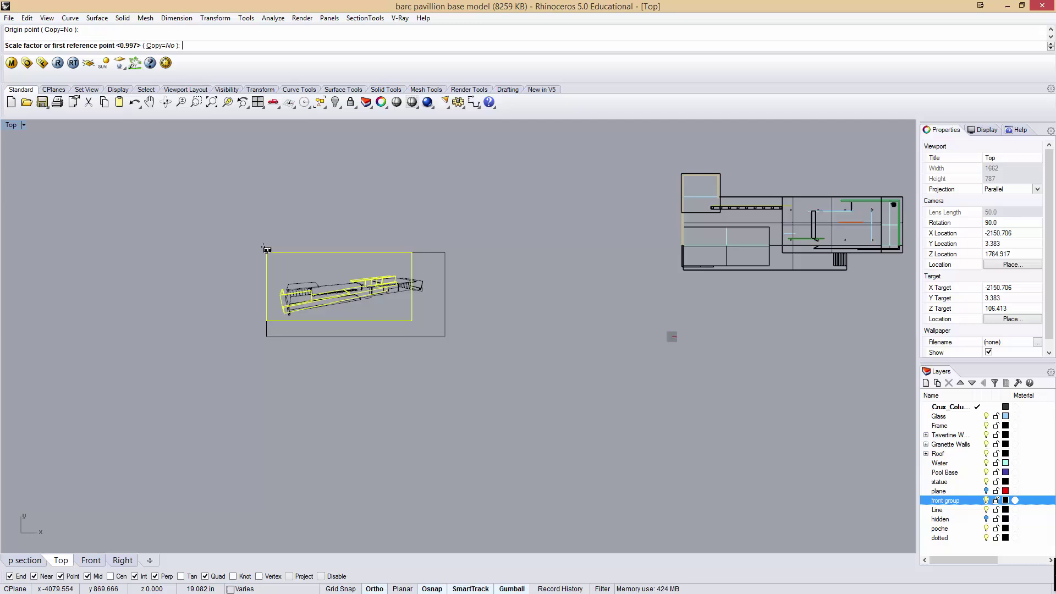
left_click(412, 320)
left_click(447, 337)
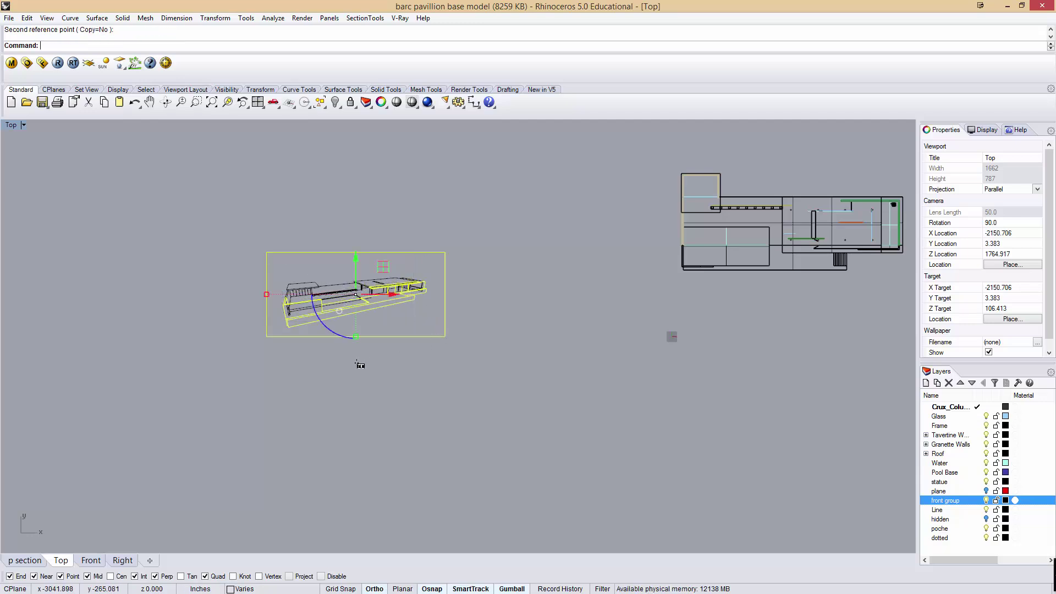
scroll(322, 315, "up", 5)
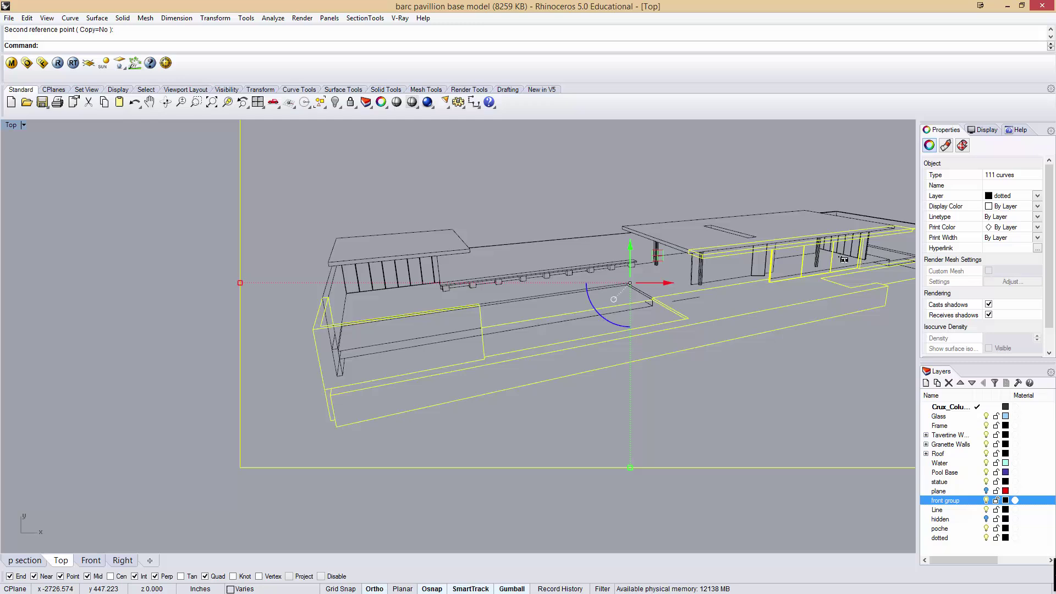
right_click_drag(844, 259, 644, 325)
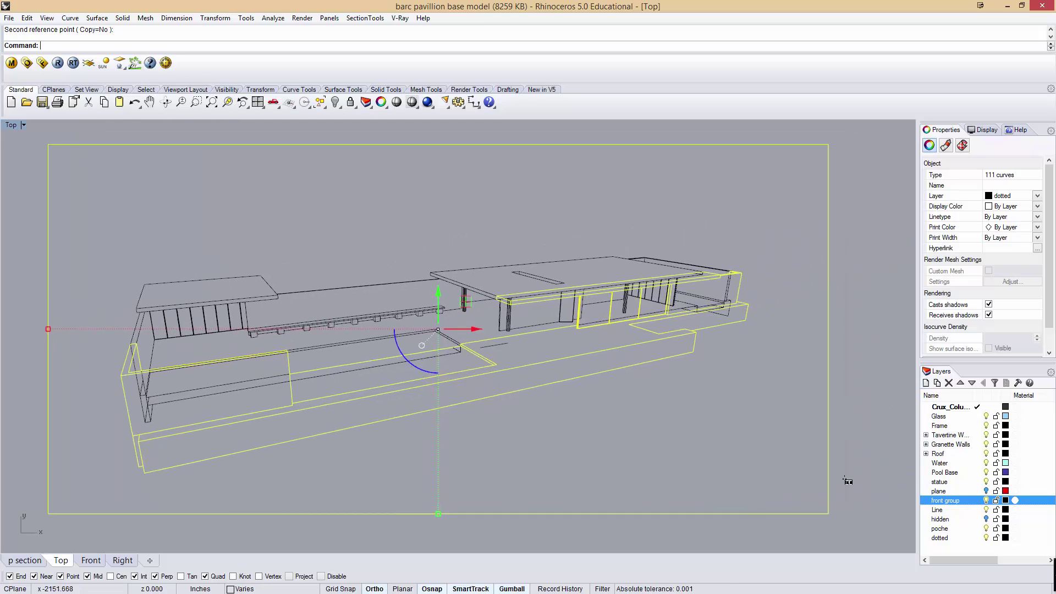
left_click(872, 461)
- Turn off the dotted and poche layers and delete the stray short line on the floor just beyond the pool's right end
left_click(985, 538)
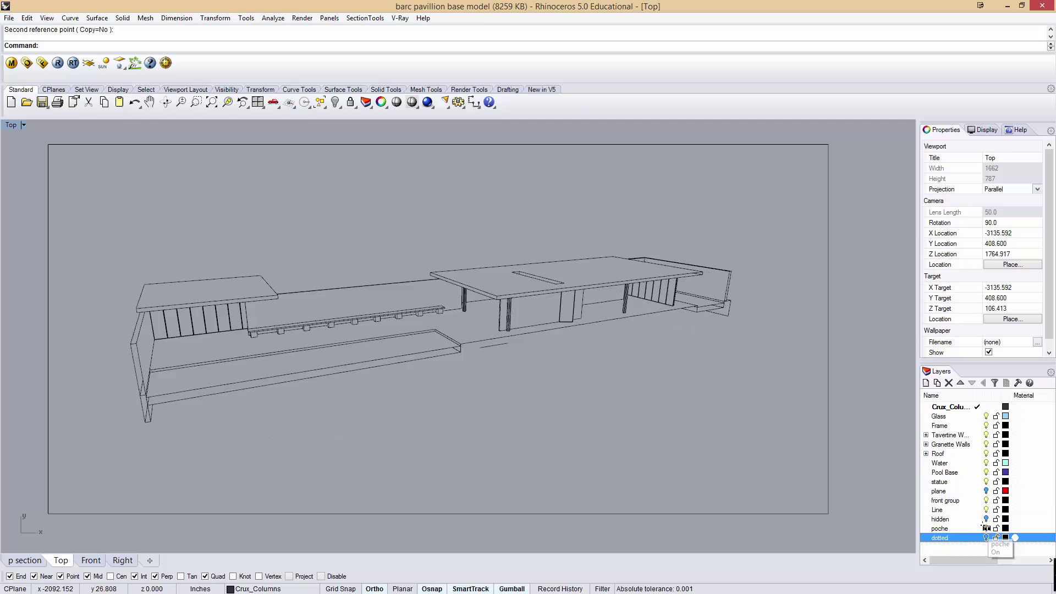
left_click(984, 528)
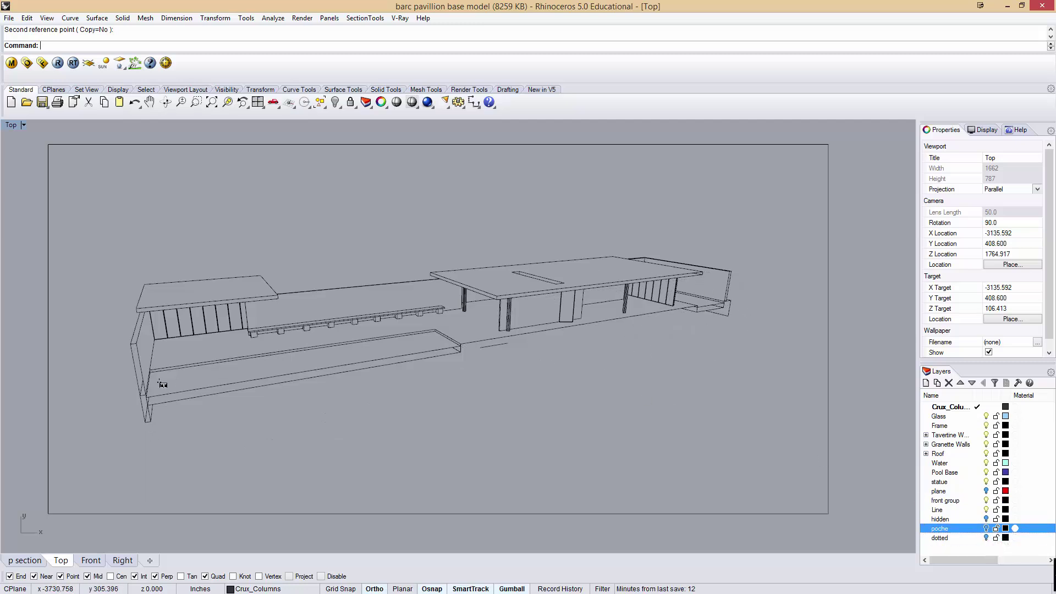
left_click(494, 346)
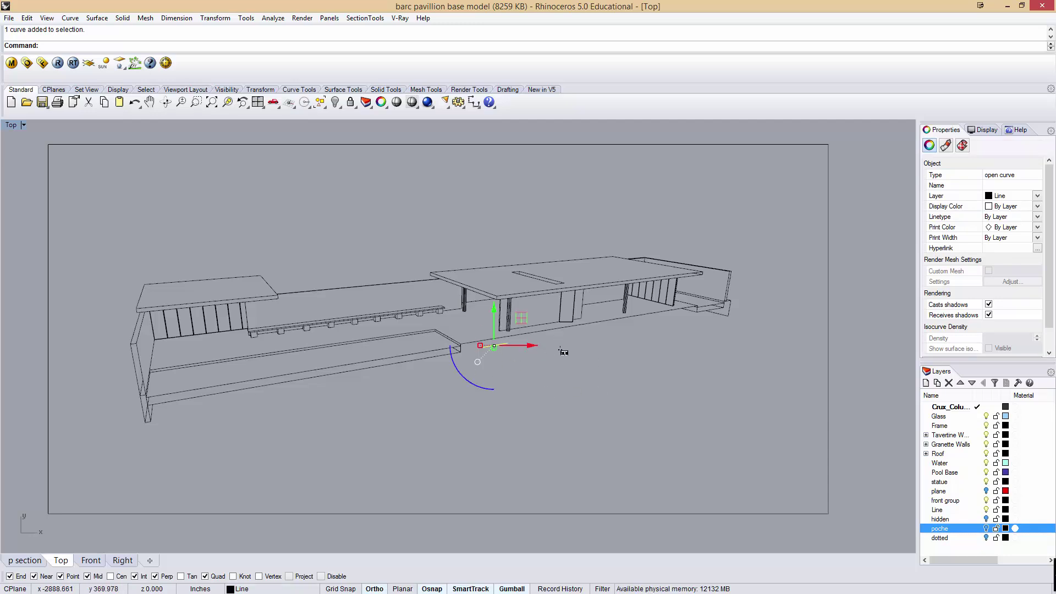
key("Delete")
- Delete the short leftover line at the pool's right corner and the overlapping segments inside the left end wall
right_click_drag(422, 351, 552, 341)
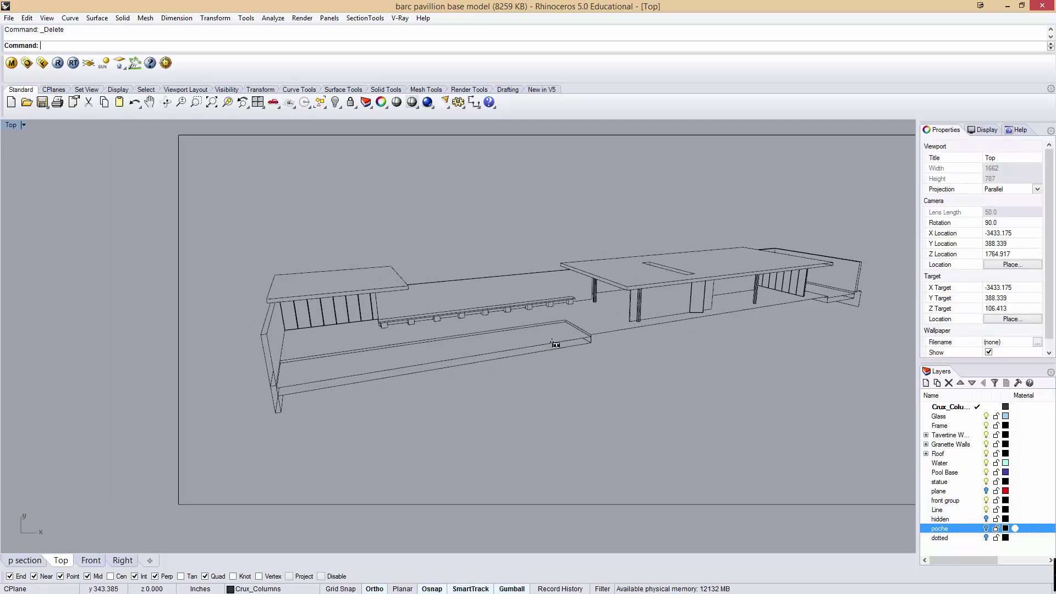
scroll(644, 347, "up", 5)
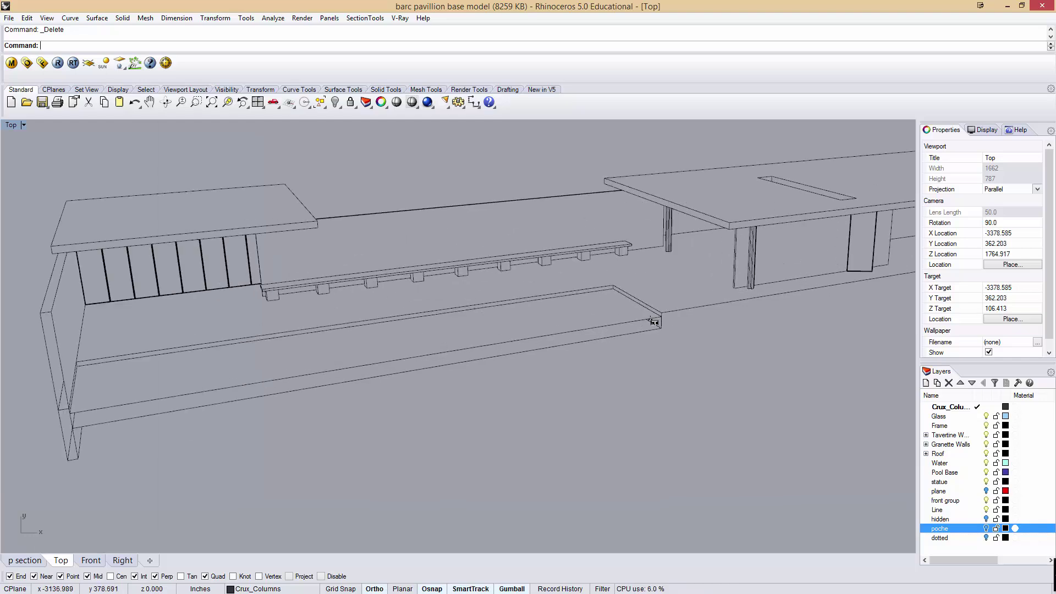
left_click(655, 325)
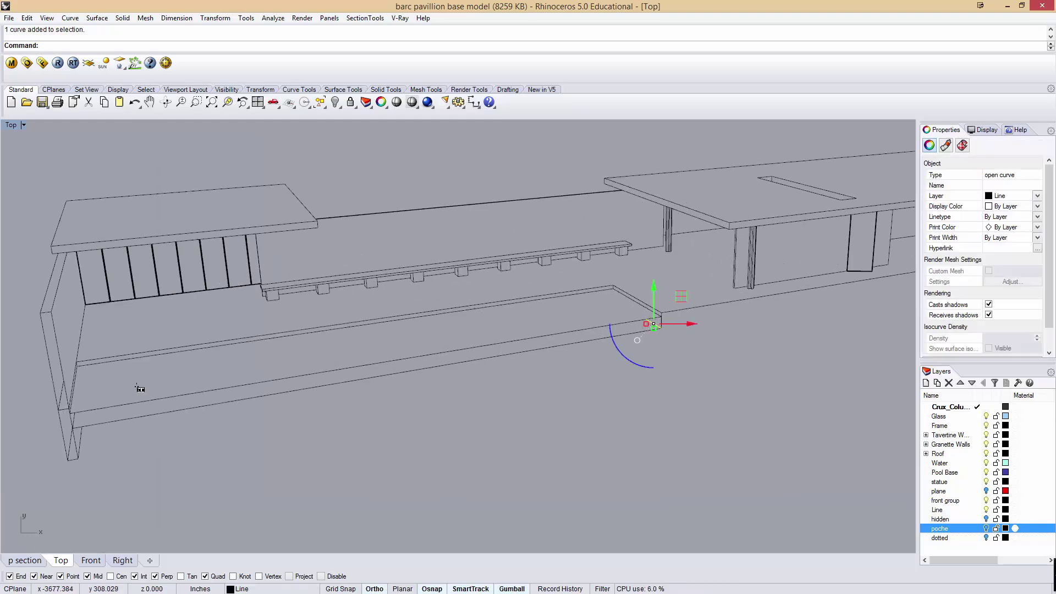
right_click_drag(155, 394, 319, 388)
scroll(224, 398, "up", 4)
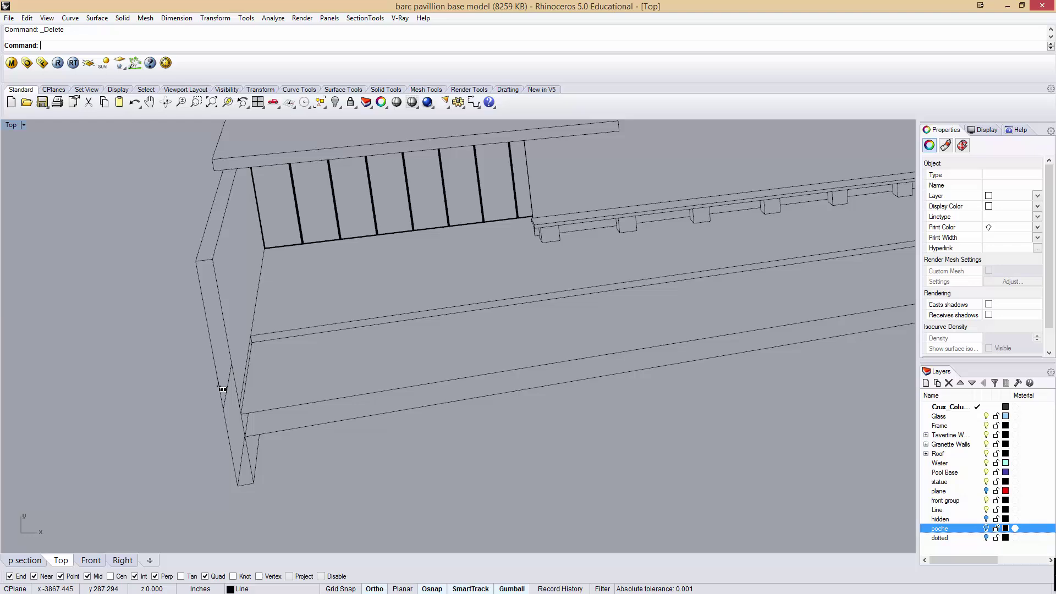
left_click(227, 389)
key("Delete")
left_click(242, 456)
key("Delete")
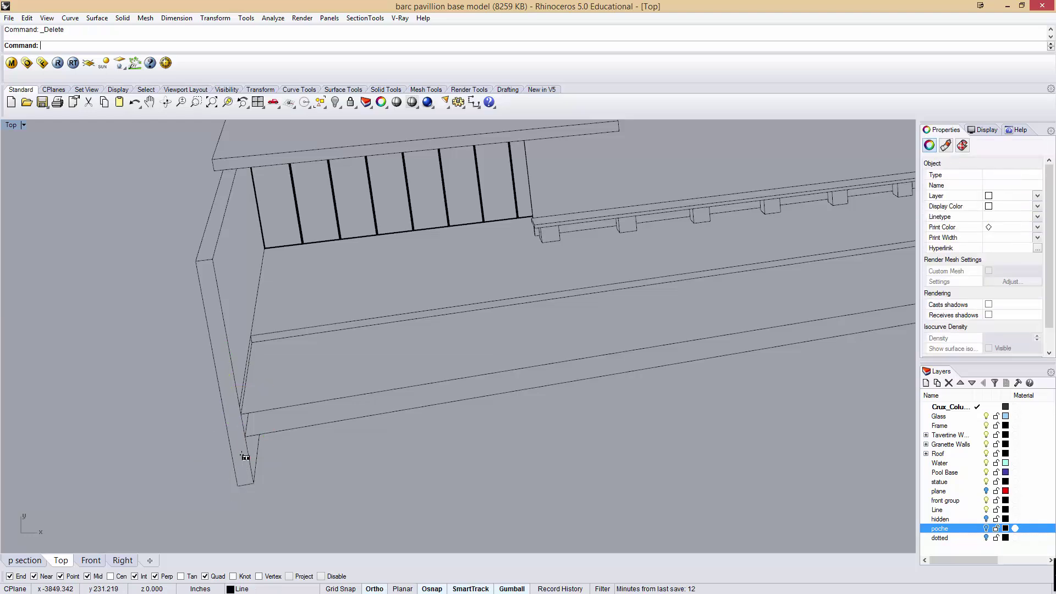
- Turn on the poche layer and turn off the Line layer
scroll(257, 385, "down", 7)
right_click_drag(643, 441, 477, 413)
right_click_drag(632, 344, 374, 360)
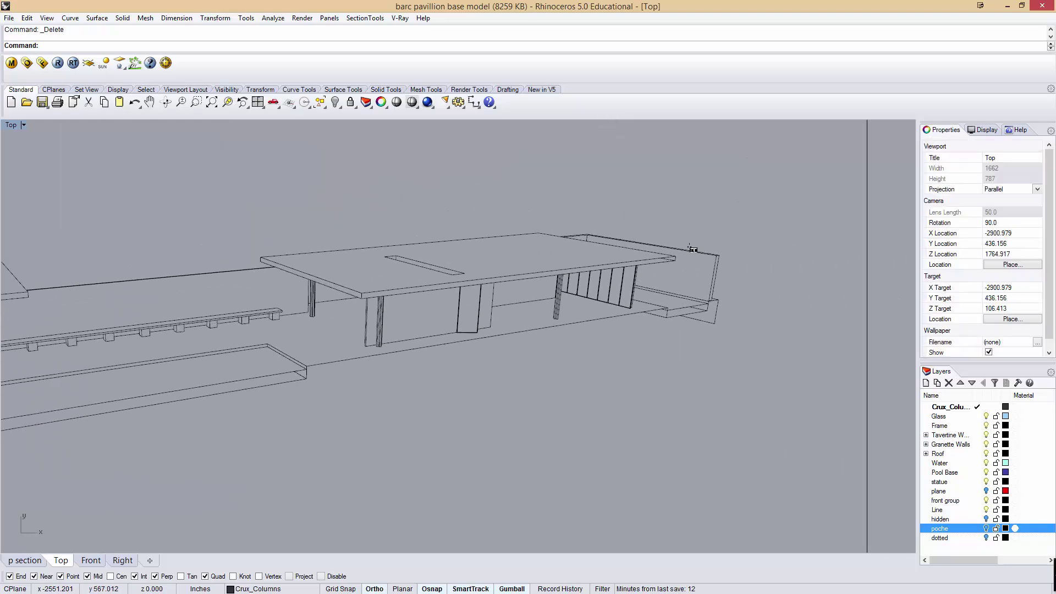
right_click_drag(719, 372, 727, 351)
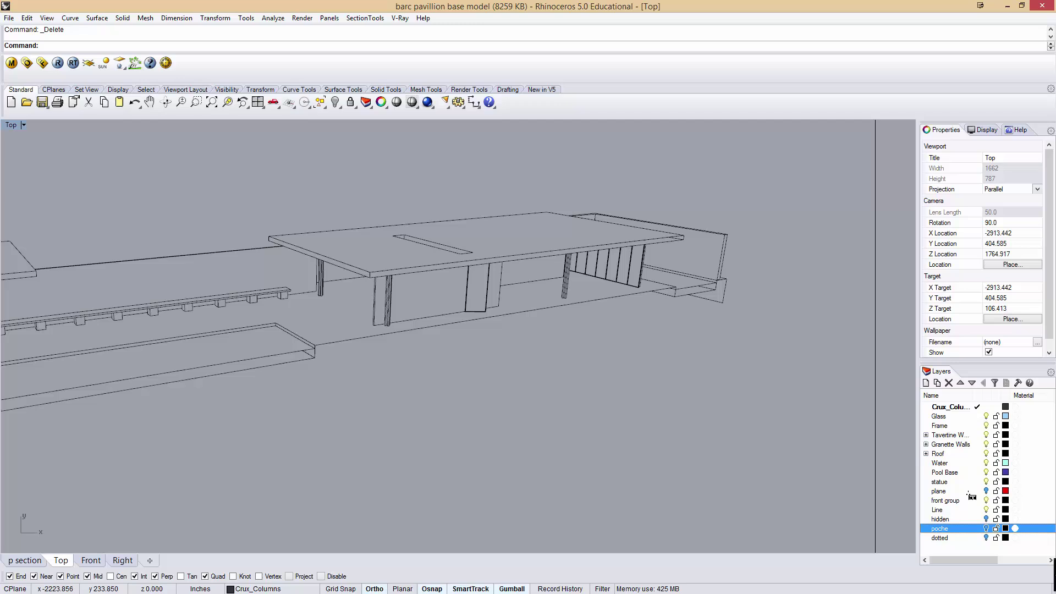
left_click(986, 528)
right_click_drag(642, 403, 785, 395)
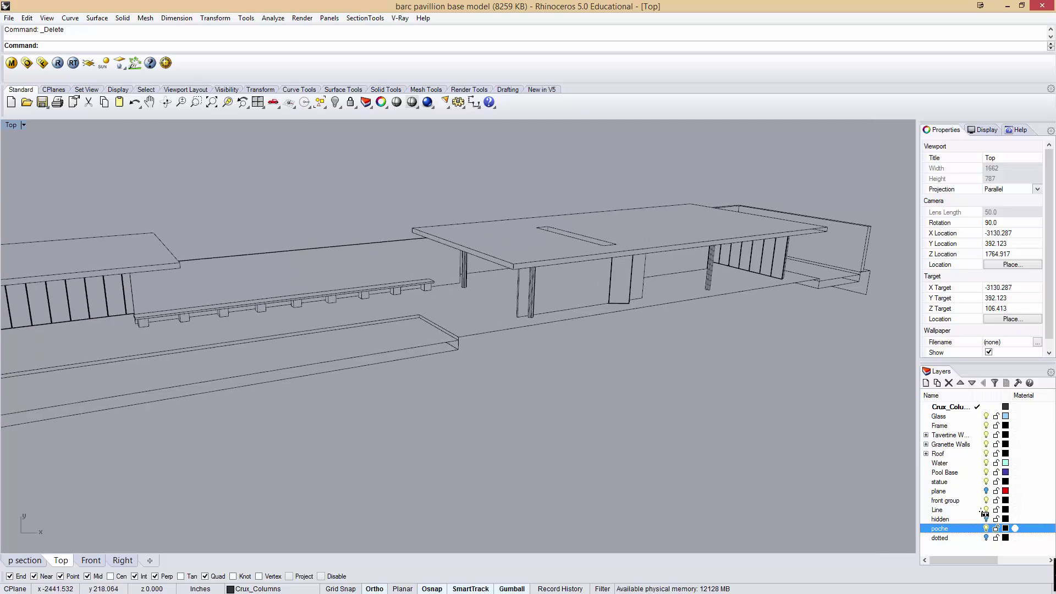
left_click(985, 509)
right_click_drag(608, 371, 681, 357)
right_click_drag(461, 369, 618, 349)
- In the poche drawing, delete the short line crossing the left wall and the wall's inner edge segment below the slab
scroll(196, 375, "up", 8)
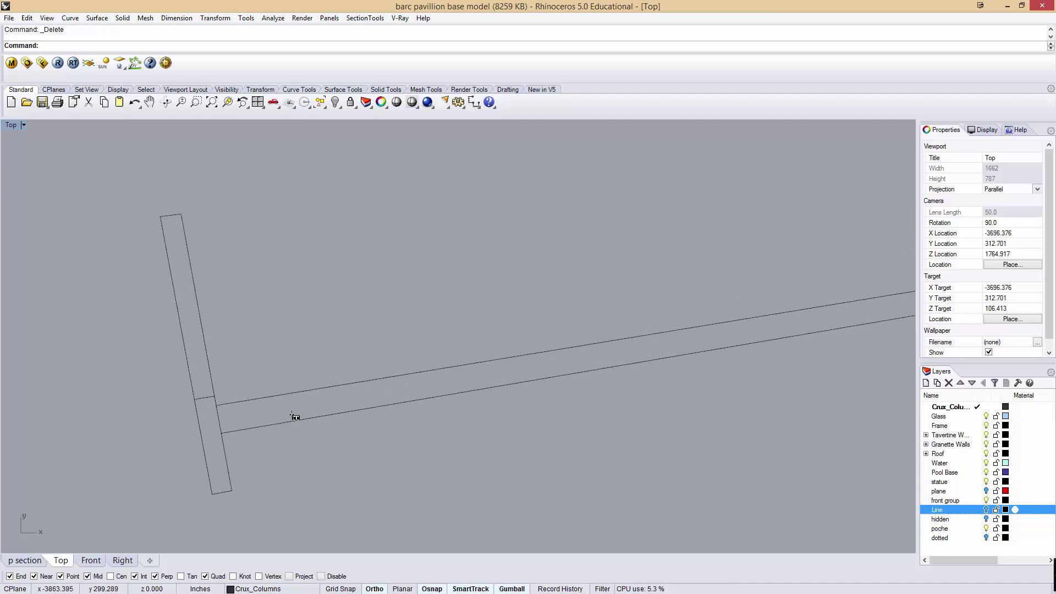
left_click(204, 396)
key("Delete")
left_click(226, 452)
scroll(193, 457, "down", 5)
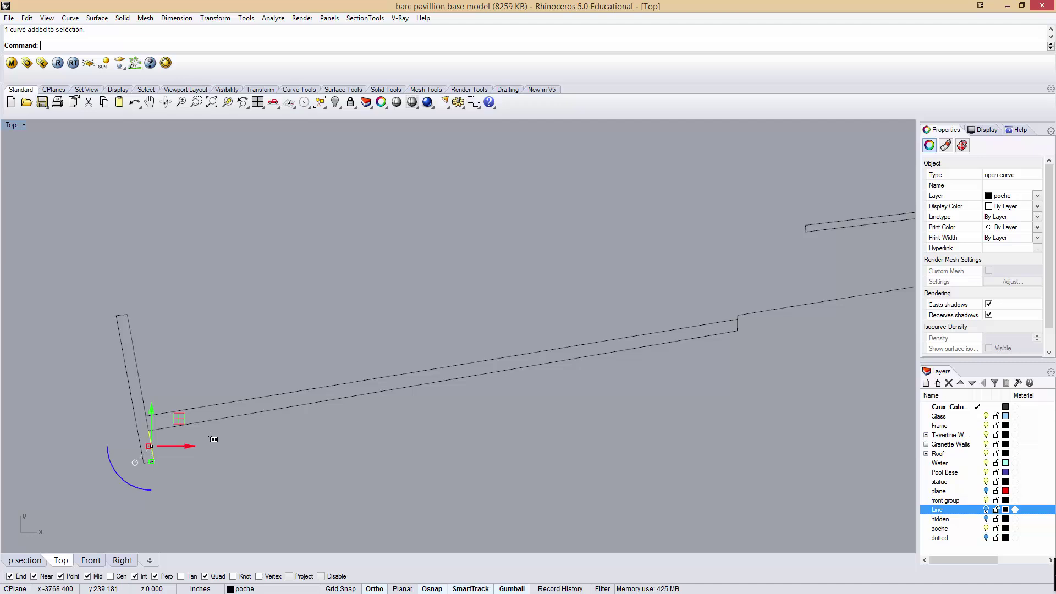
key("Delete")
- Try to stretch the left wall's bottom edge by moving its right end point to the lower end of the right wall
left_click(145, 462)
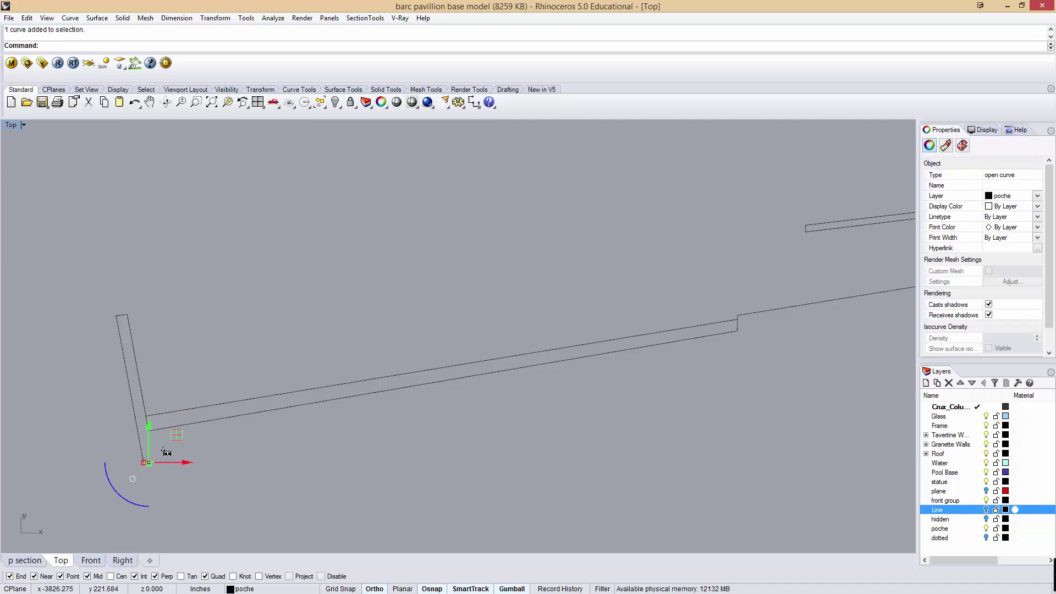
type("PointsOn")
key("Return")
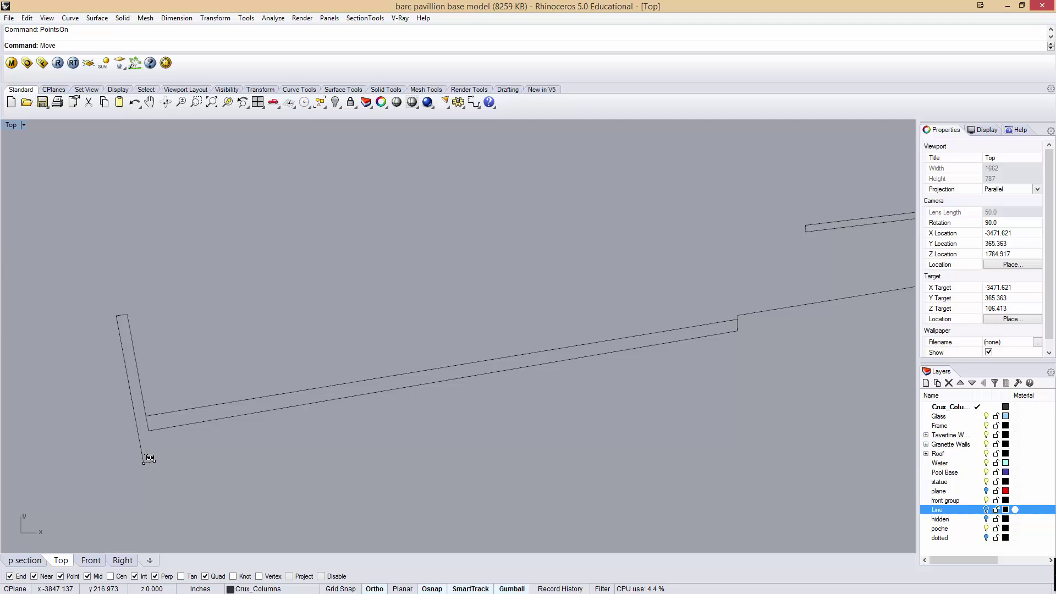
key("Return")
key("Return")
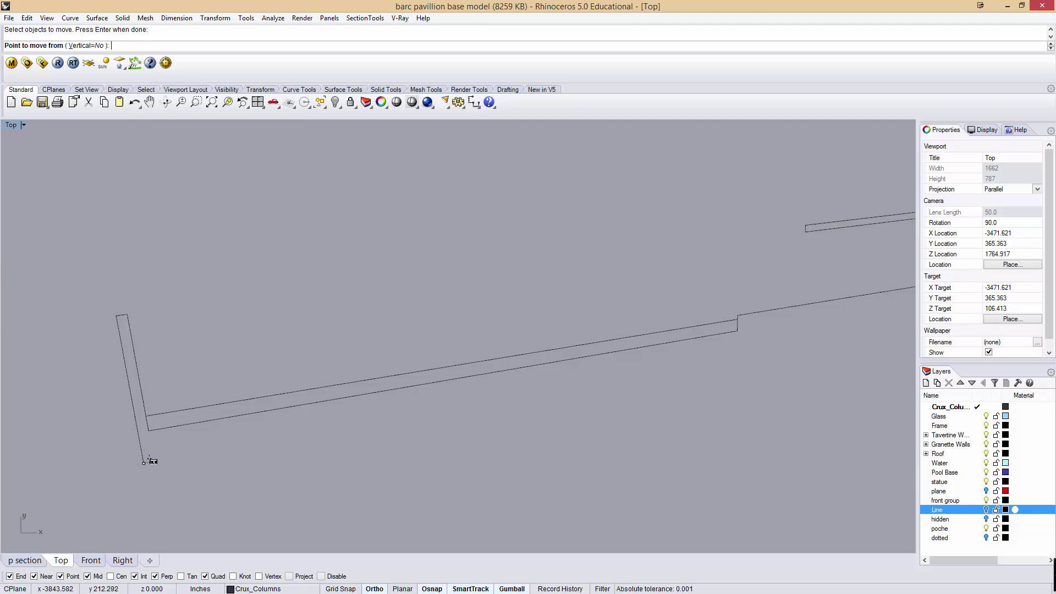
left_click(144, 463)
scroll(266, 465, "down", 12)
scroll(535, 412, "up", 8)
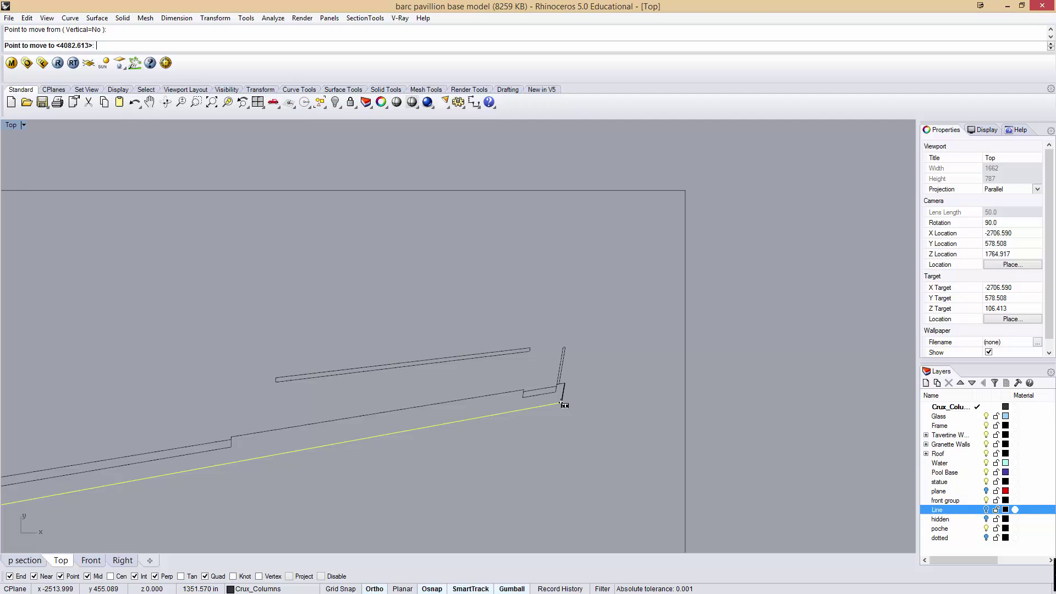
left_click(562, 403)
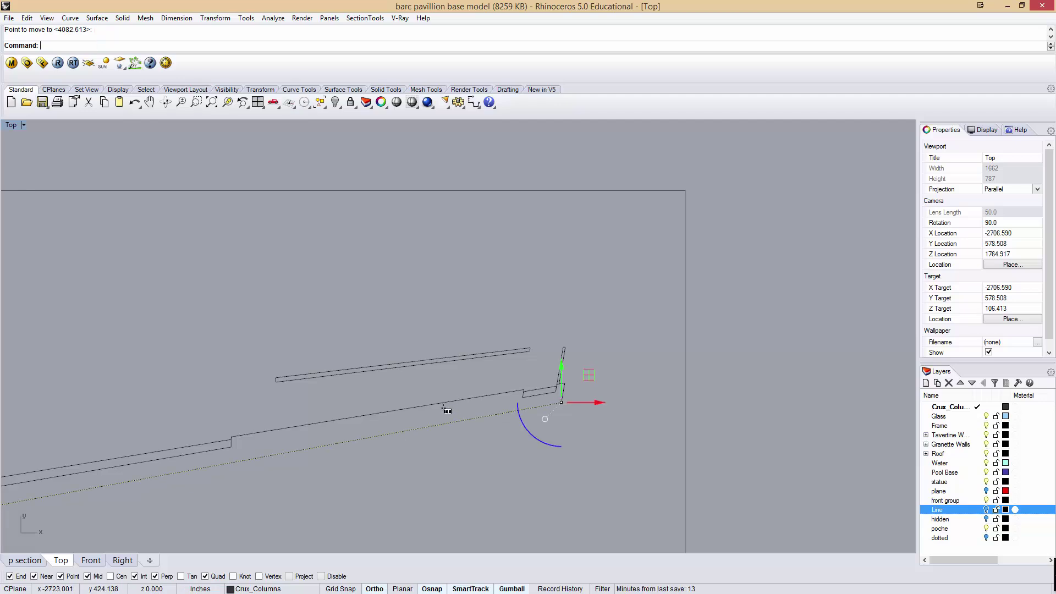
- Delete the long line running beneath the slab between the bottoms of the left and right walls
right_click_drag(133, 462, 415, 411)
right_click_drag(620, 333, 570, 351)
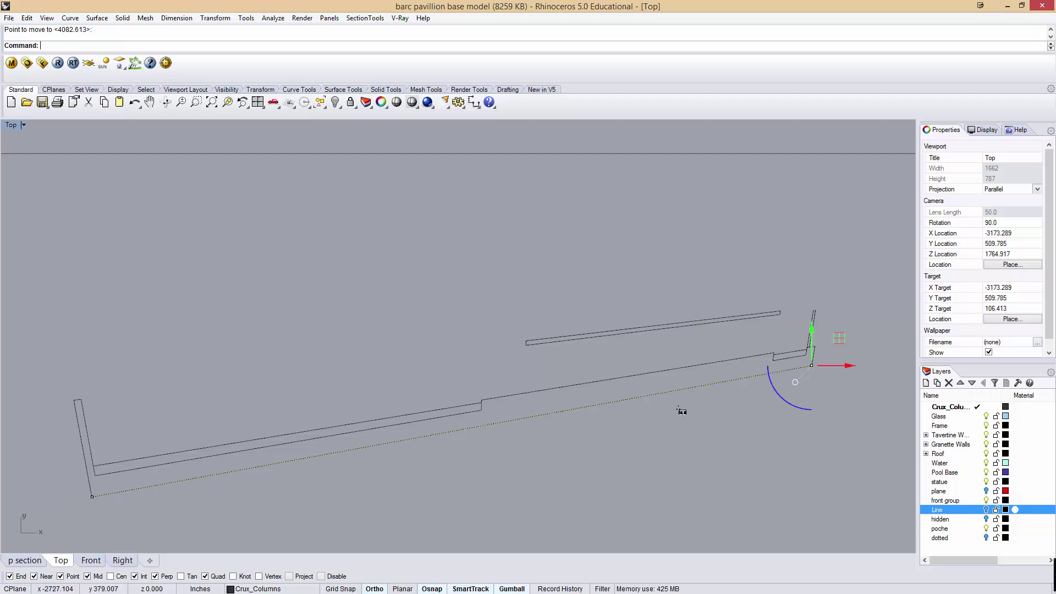
left_click(307, 455)
key("Delete")
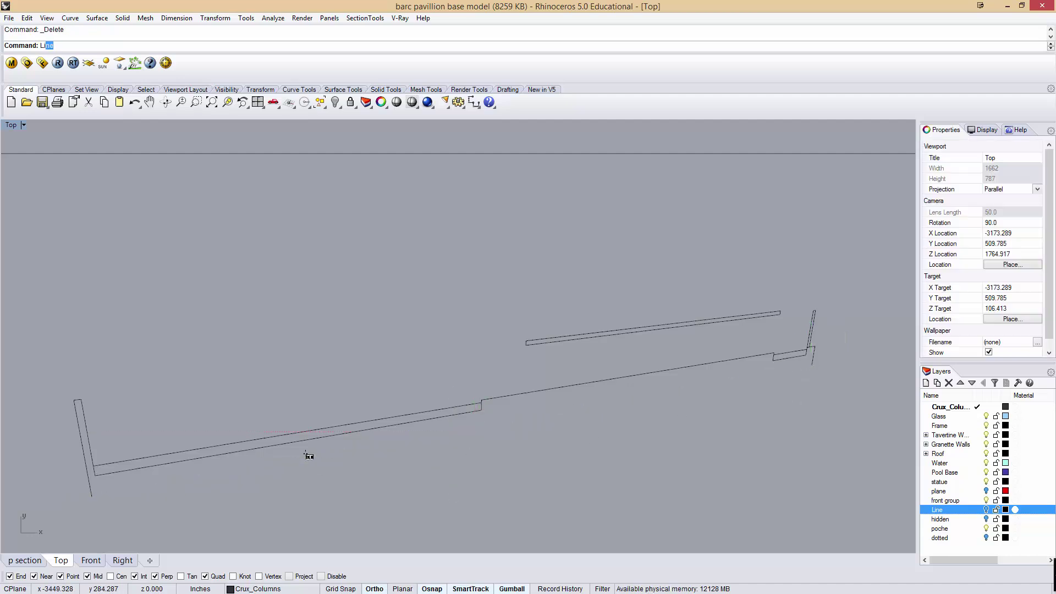
- Draw a line from the left wall's bottom end to the lower end of the right wall, closing the underside of the poche
key("Return")
left_click(93, 495)
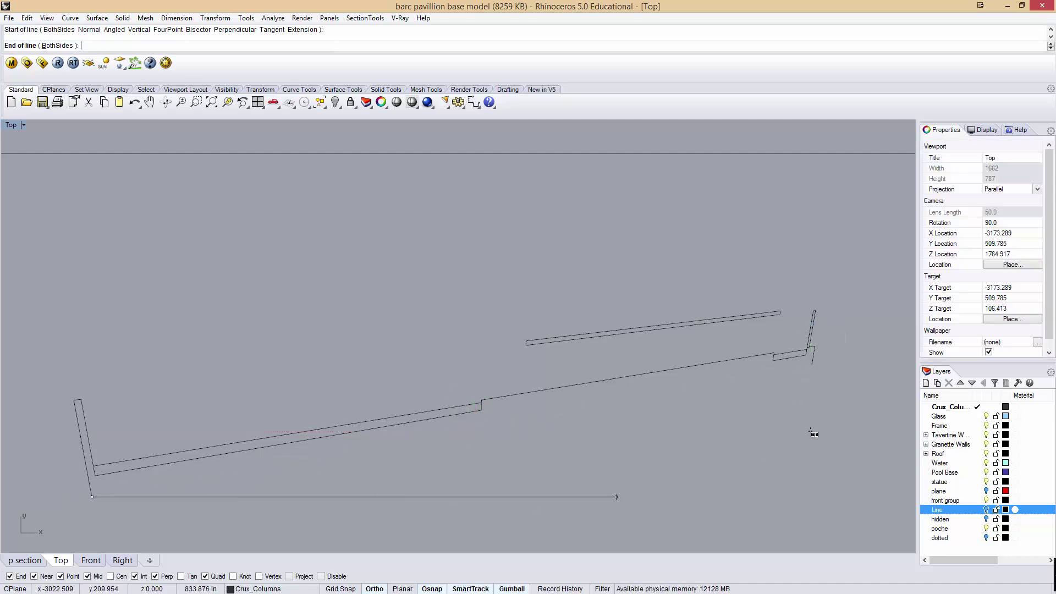
left_click(809, 365)
- Delete the short line crossing the base of the right wall where it meets the slab
scroll(810, 345, "up", 2)
scroll(811, 346, "up", 3)
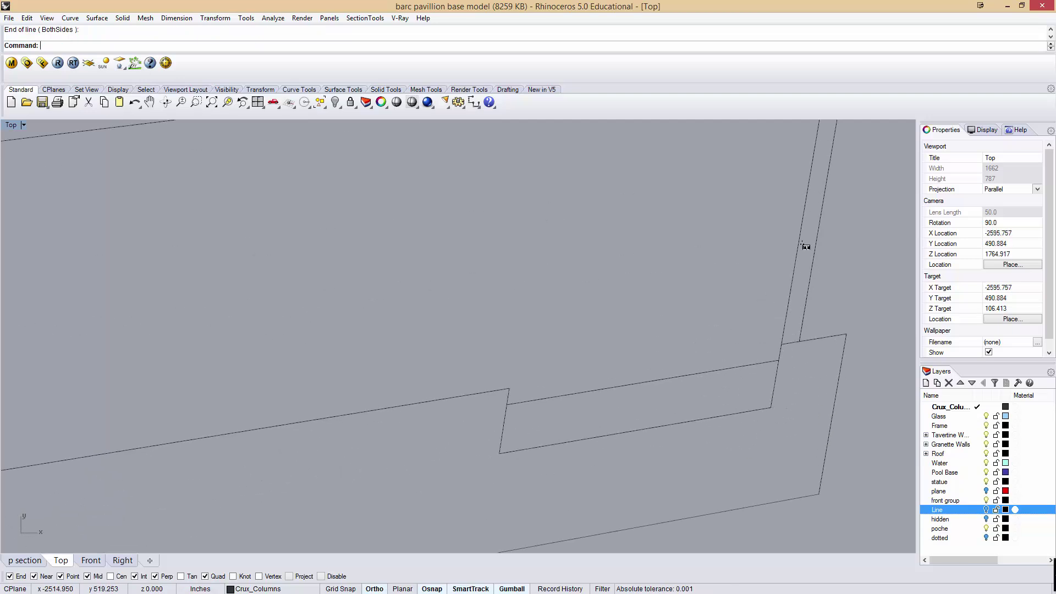
left_click(787, 350)
key("Delete")
- Turn the Line, hidden and dotted layers back on so they show together with the poche
scroll(693, 276, "down", 5)
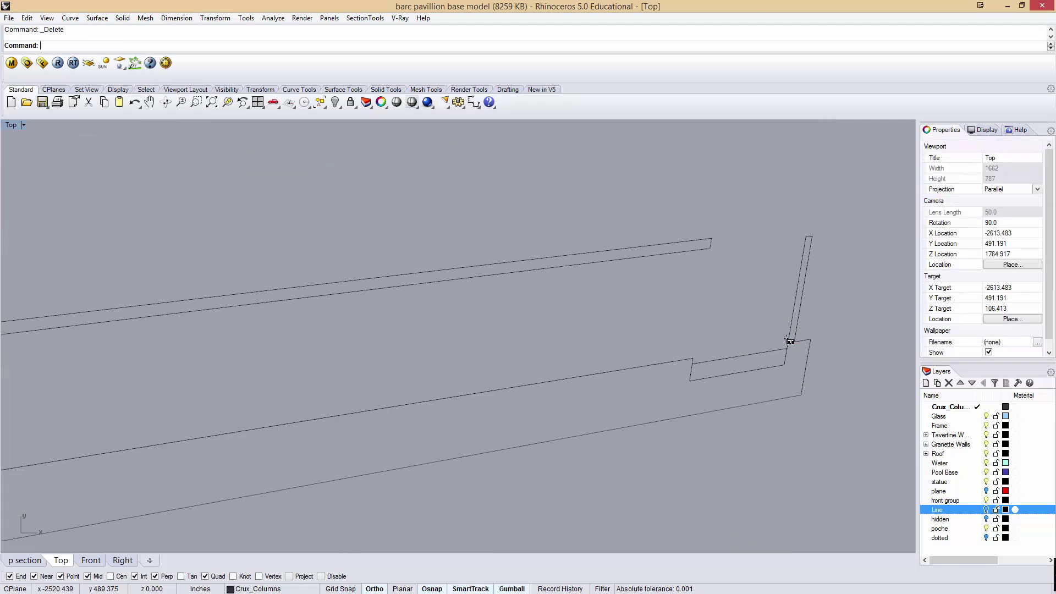
scroll(584, 286, "down", 2)
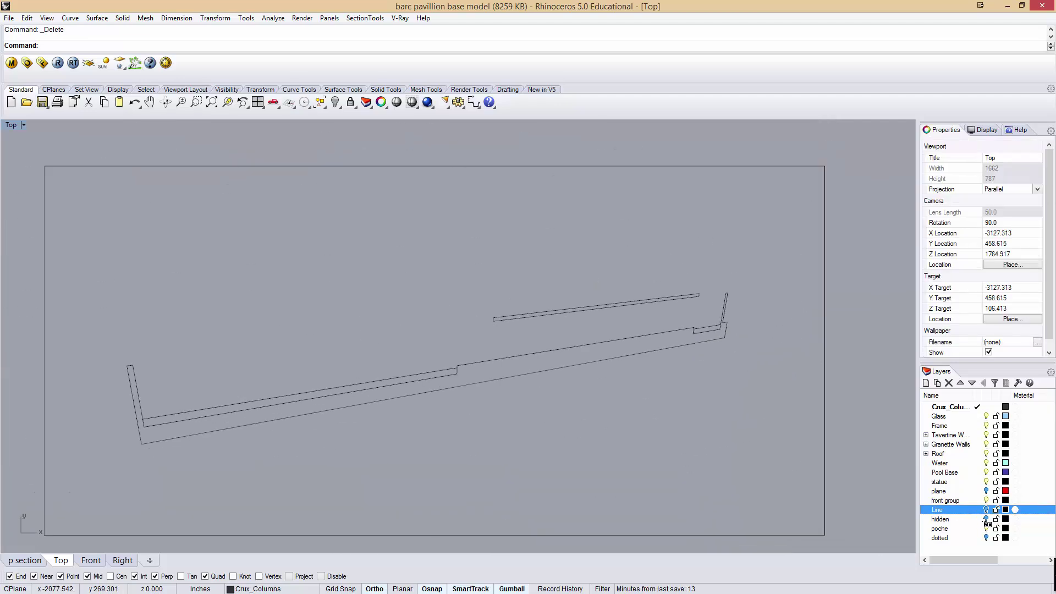
left_click(986, 519)
left_click(986, 528)
left_click(987, 537)
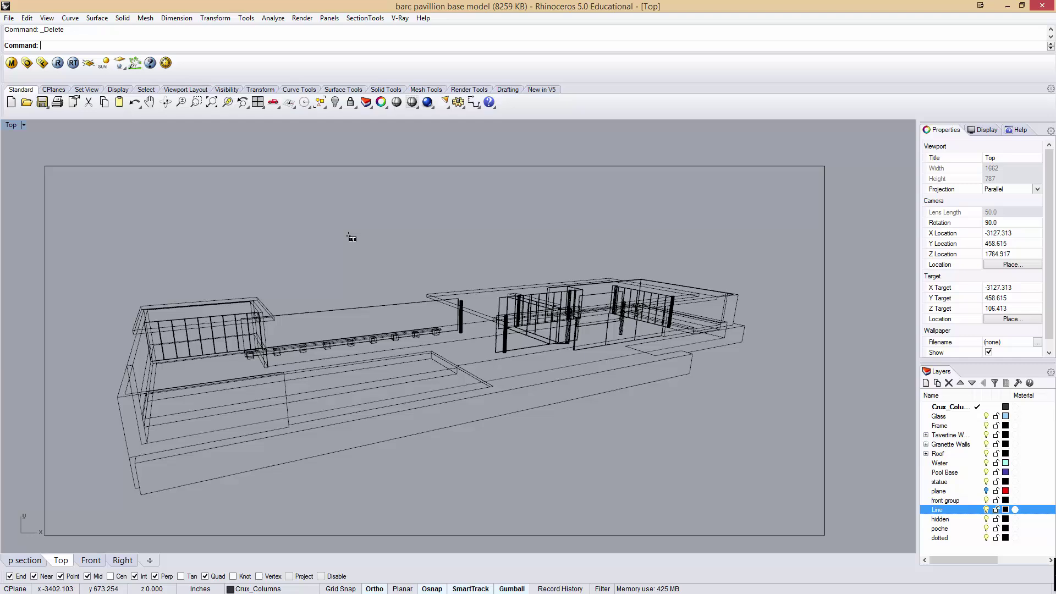
- Select all the drawing curves and zoom the Top view to the selection
scroll(770, 149, "down", 3)
key("ctrl+a")
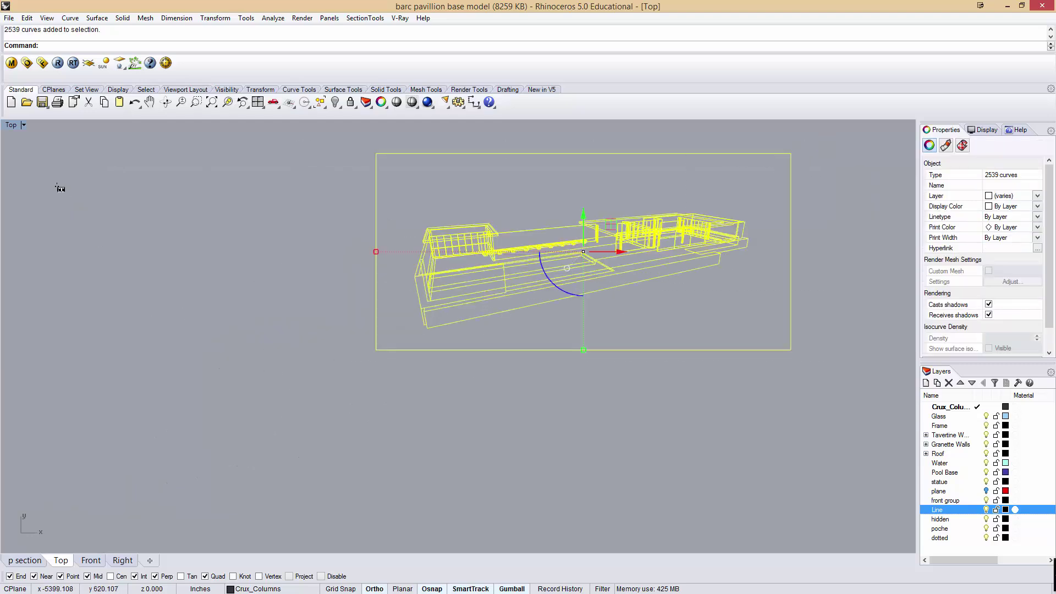
type("z")
key("Return")
type("s")
key("Return")
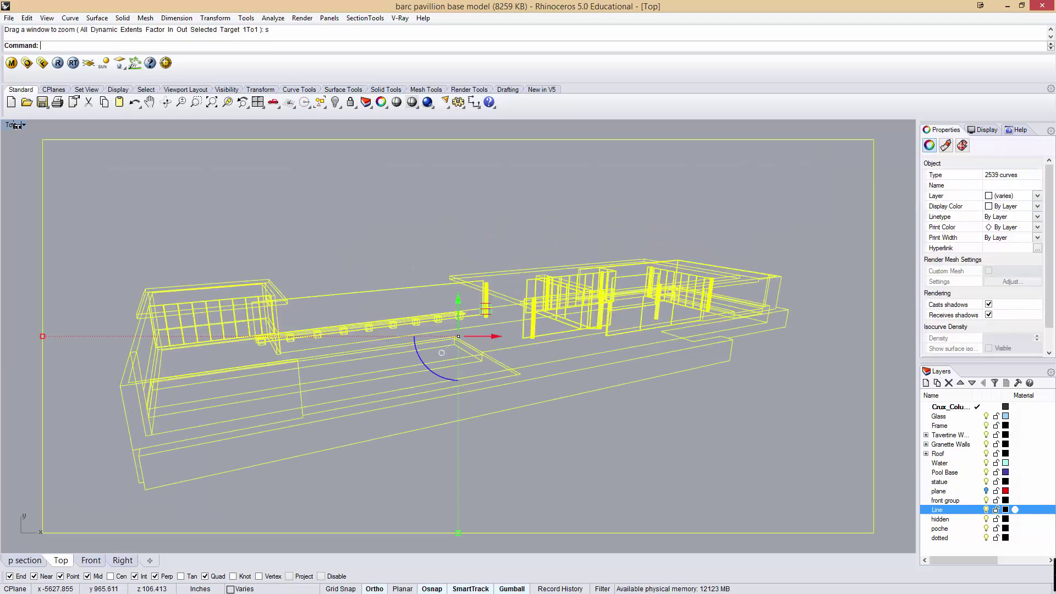
- Export the selected curves to the Desktop as an Illustrator file named linework, using a snapshot of the current view and RGB color
type("Export")
key("Return")
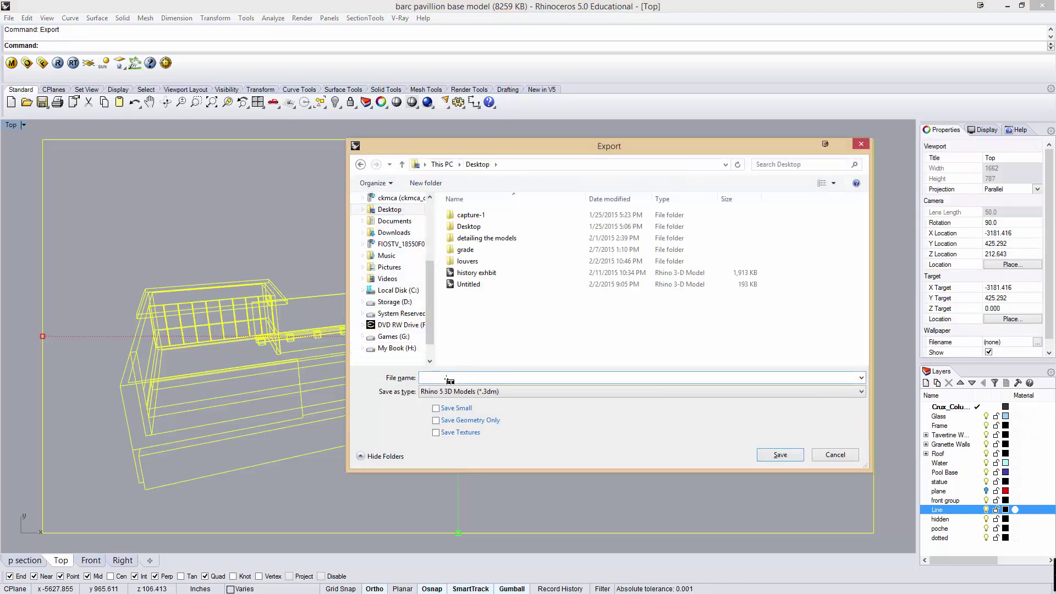
type("linework.ai")
key("Return")
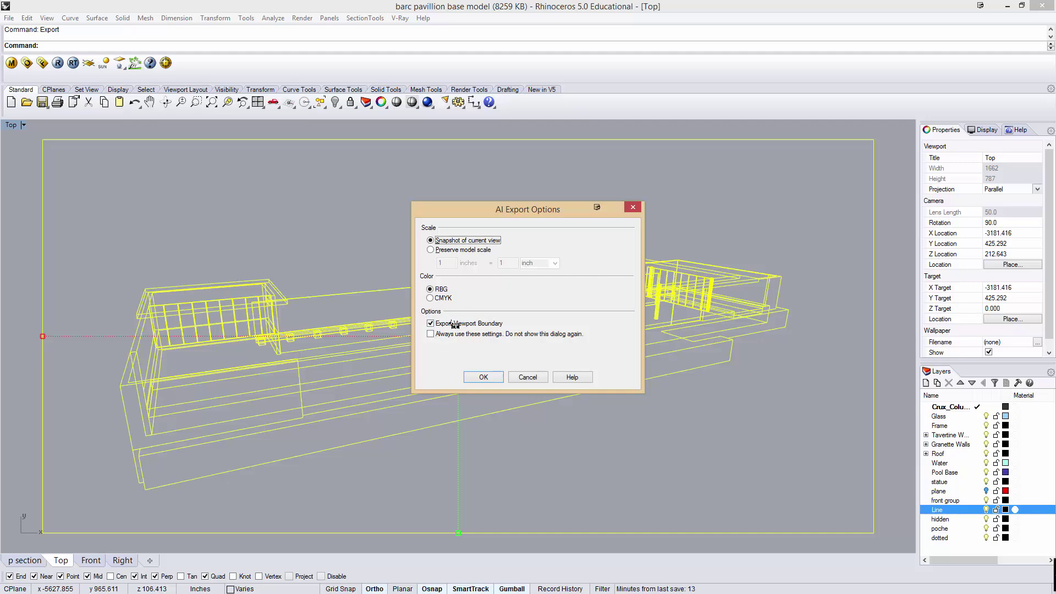
left_click(480, 377)
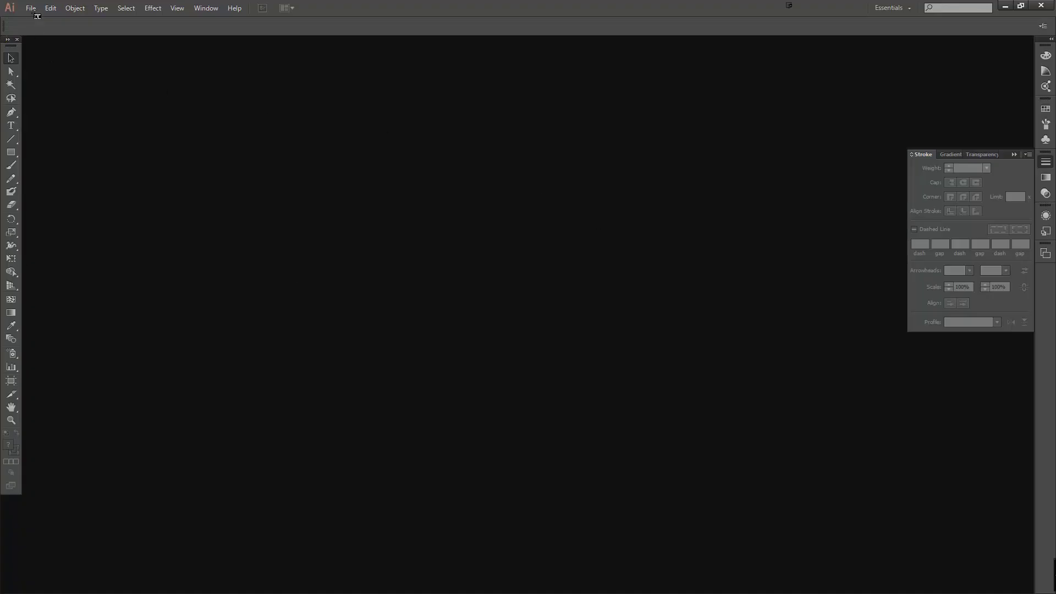
- Switch to Illustrator and open the linework file from the Desktop
left_click(31, 8)
left_click(47, 45)
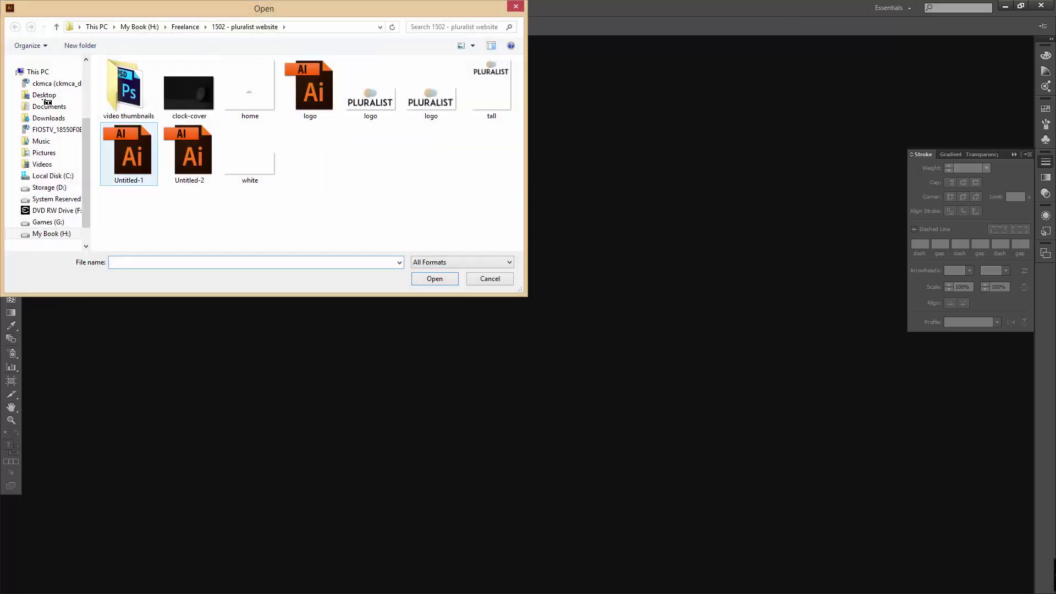
left_click(47, 95)
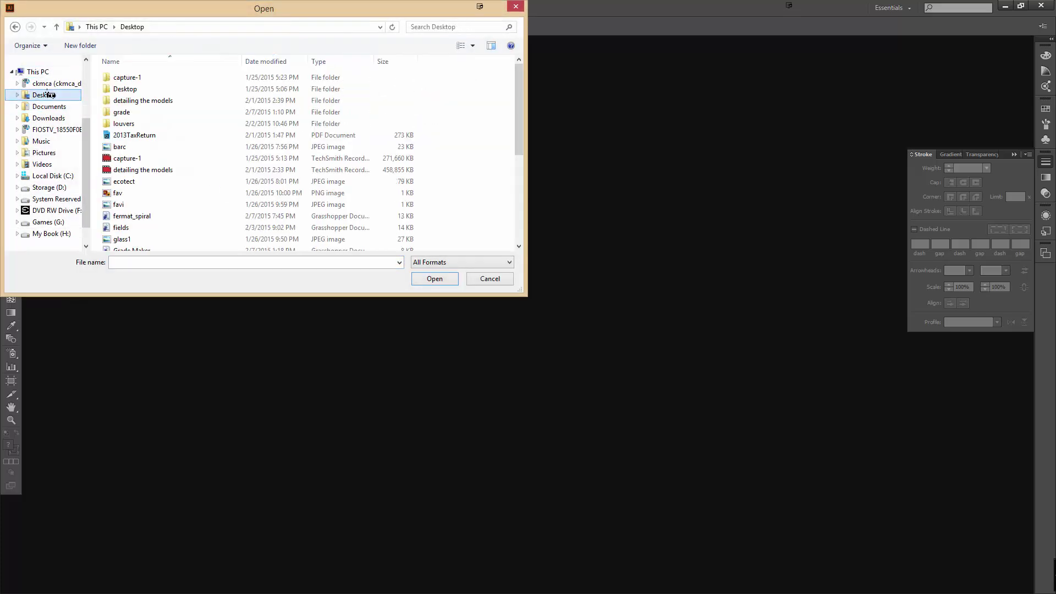
left_click(176, 204)
key("l")
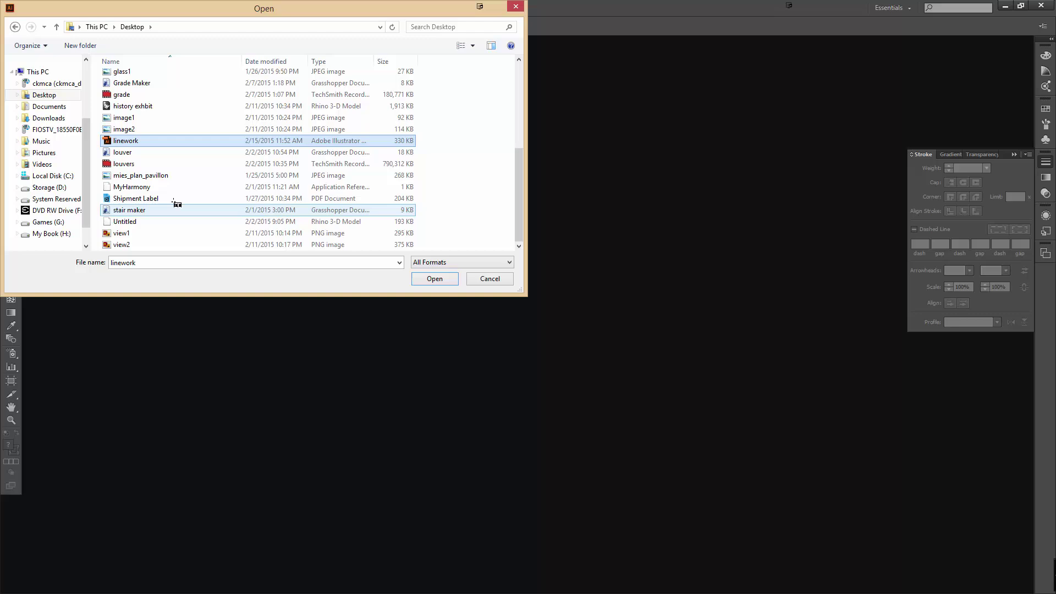
double_click(128, 140)
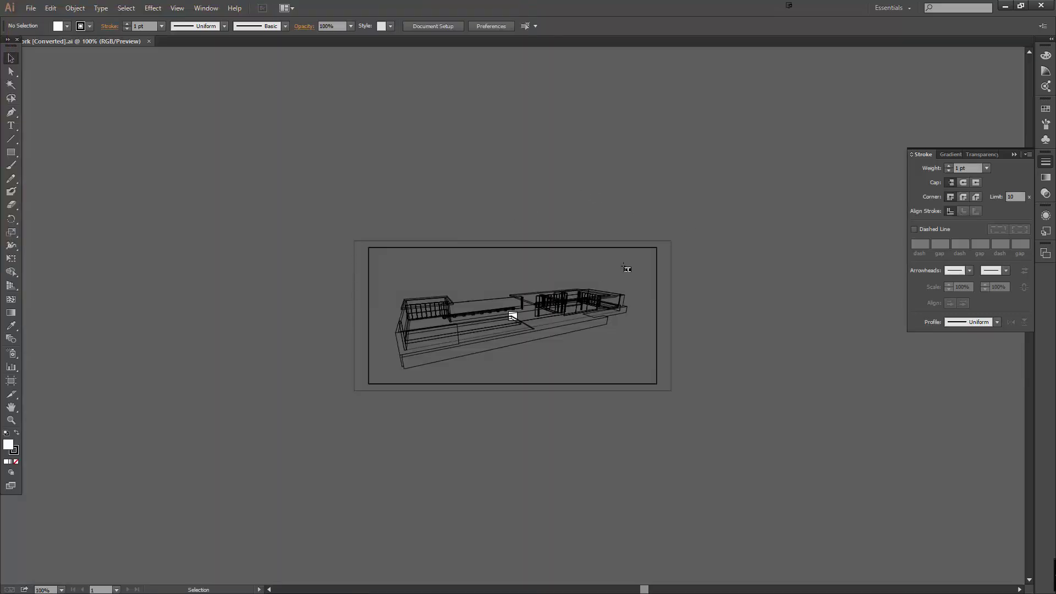
left_click(31, 8)
left_click(67, 268)
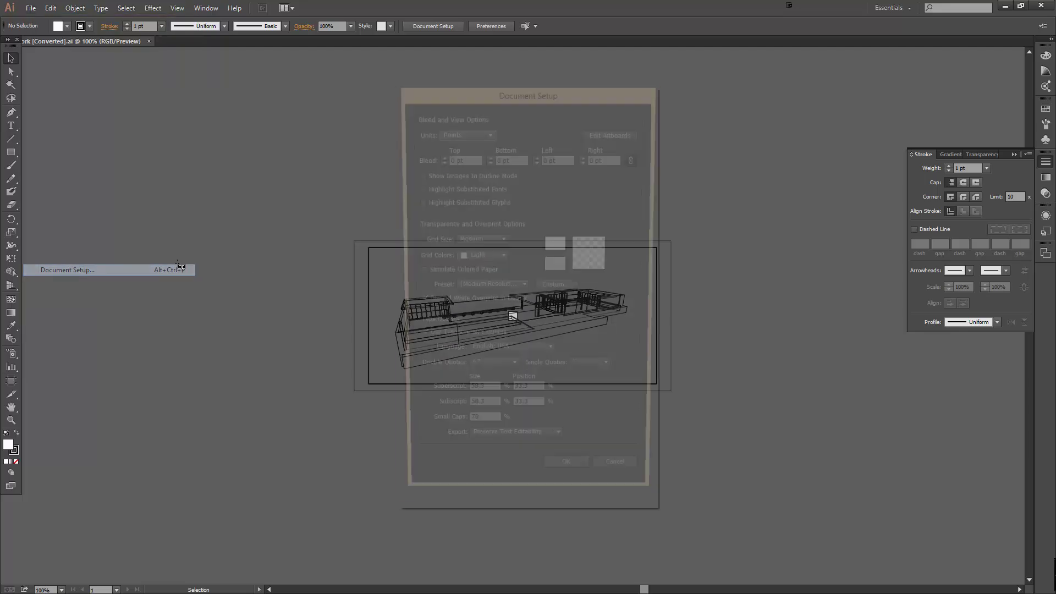
left_click(624, 482)
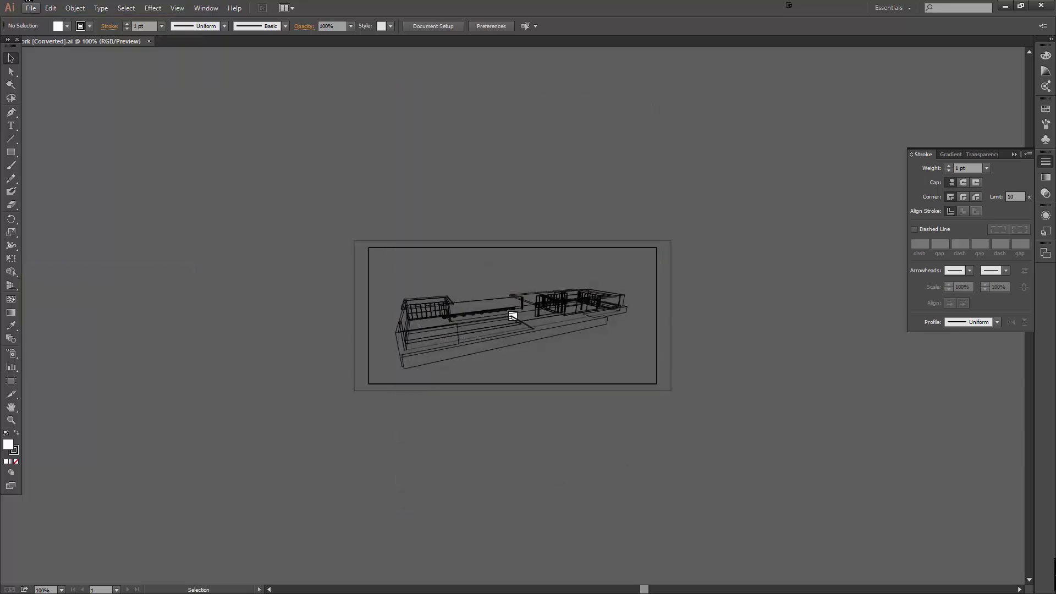
- Change the artboard to the Tabloid preset in landscape orientation through the document setup, and leave artboard editing
left_click(31, 7)
left_click(82, 269)
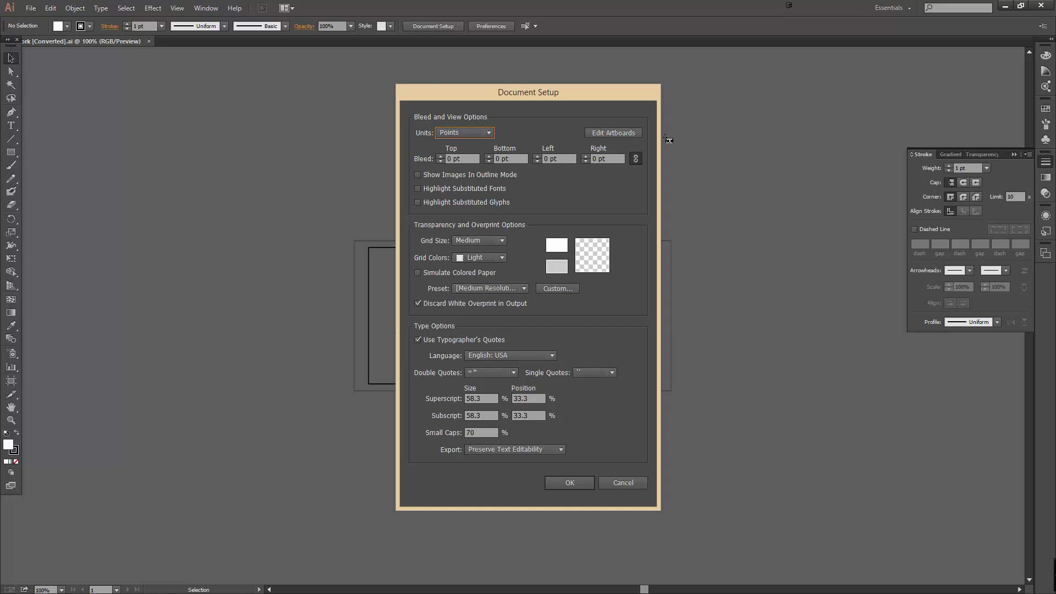
left_click(611, 132)
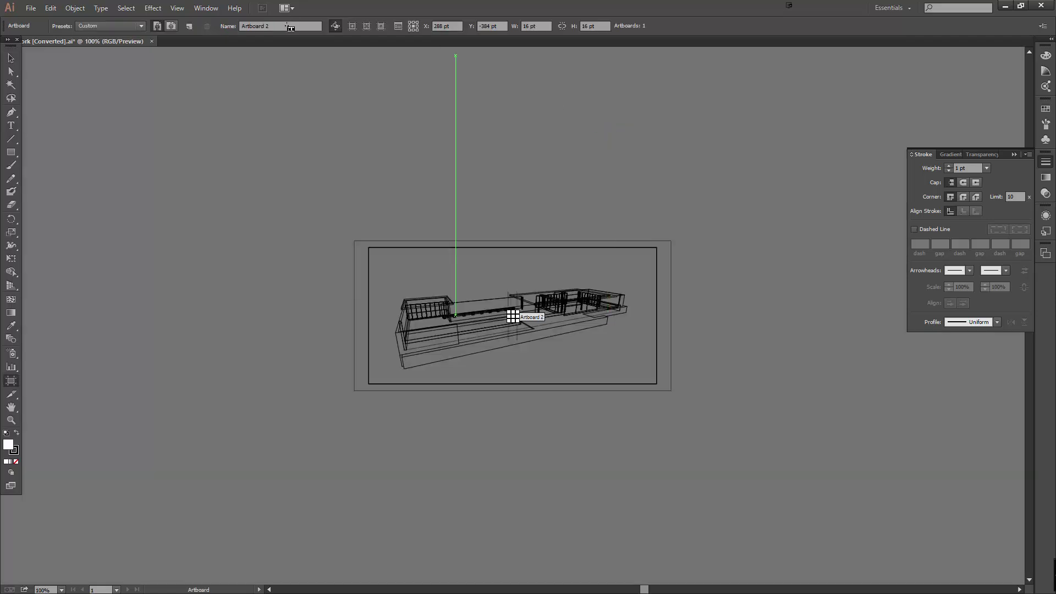
left_click(137, 25)
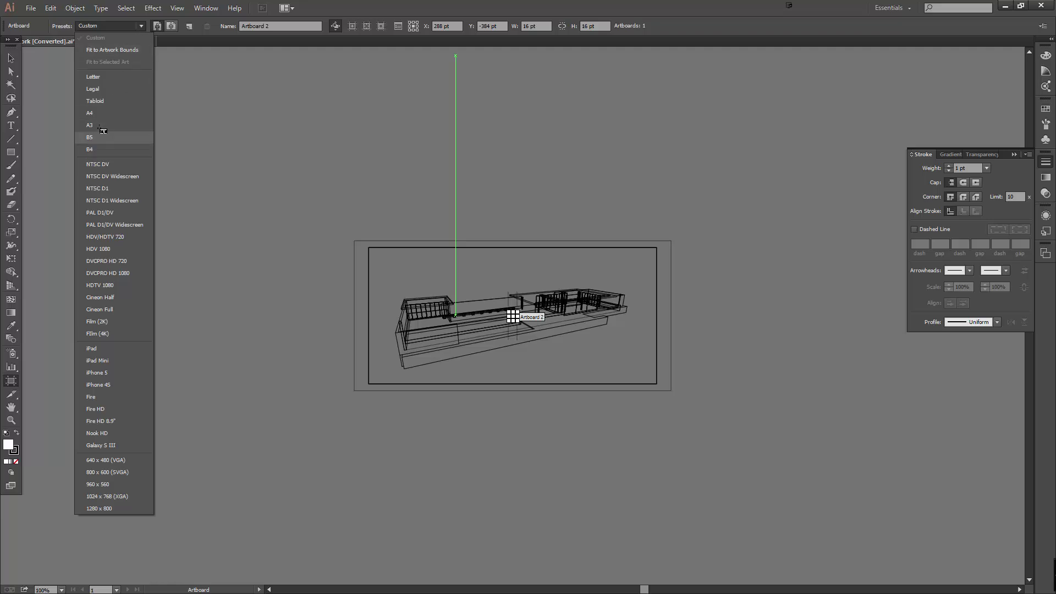
left_click(99, 100)
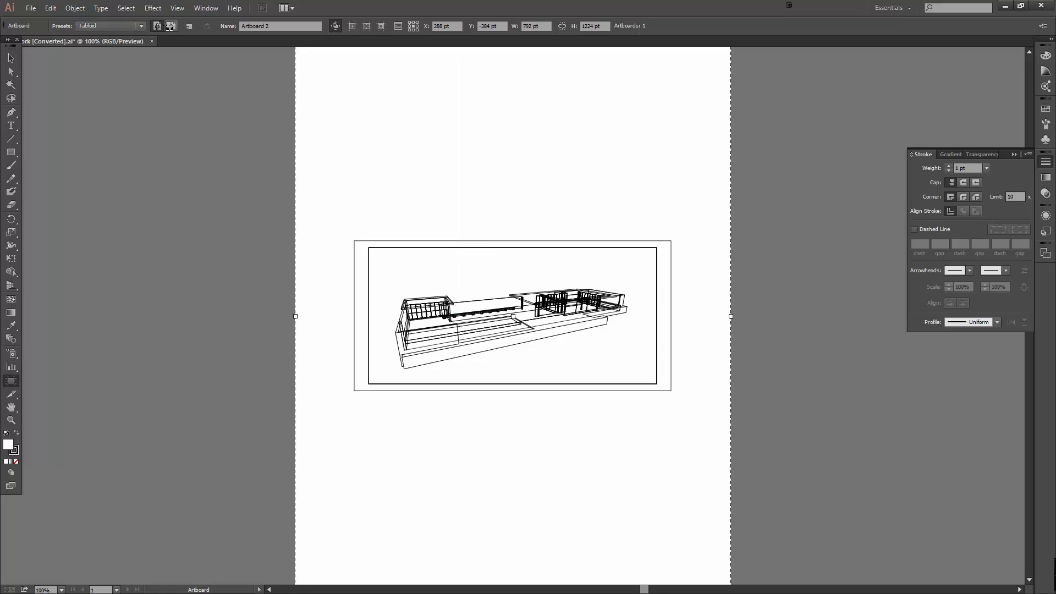
left_click(171, 26)
left_click(11, 58)
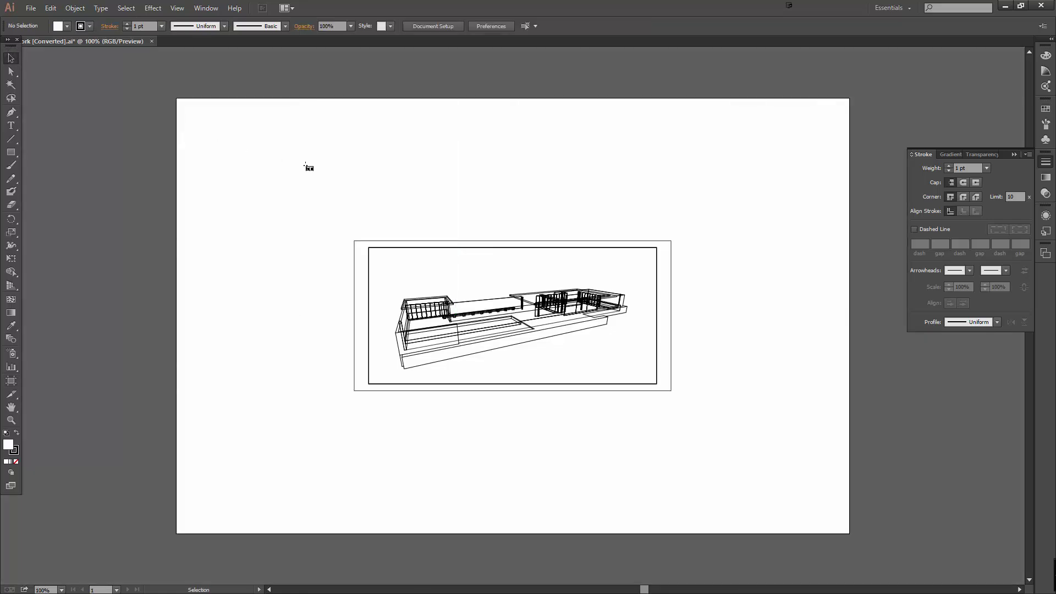
- Select all the linework on the artboard and display the document's layer list beside the drawing
left_click_drag(270, 175, 779, 467)
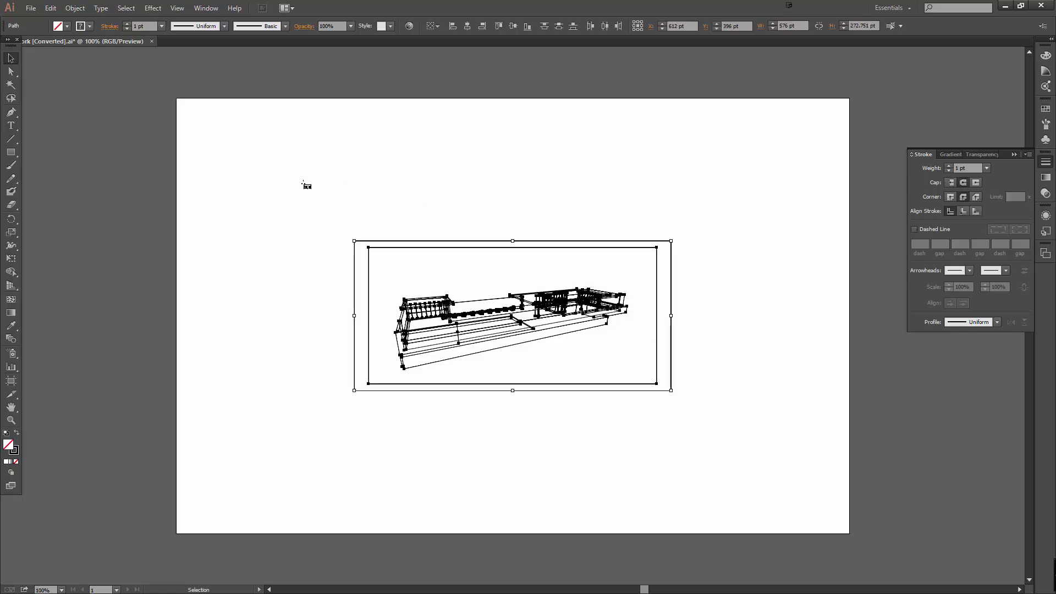
left_click_drag(295, 184, 781, 439)
left_click(1044, 252)
left_click(1046, 252)
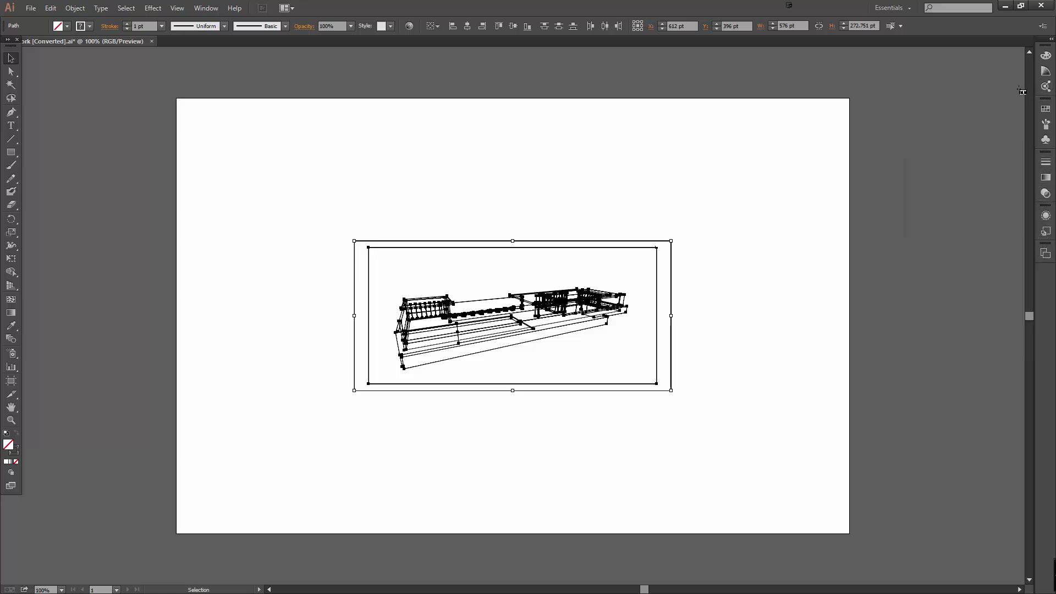
left_click(206, 8)
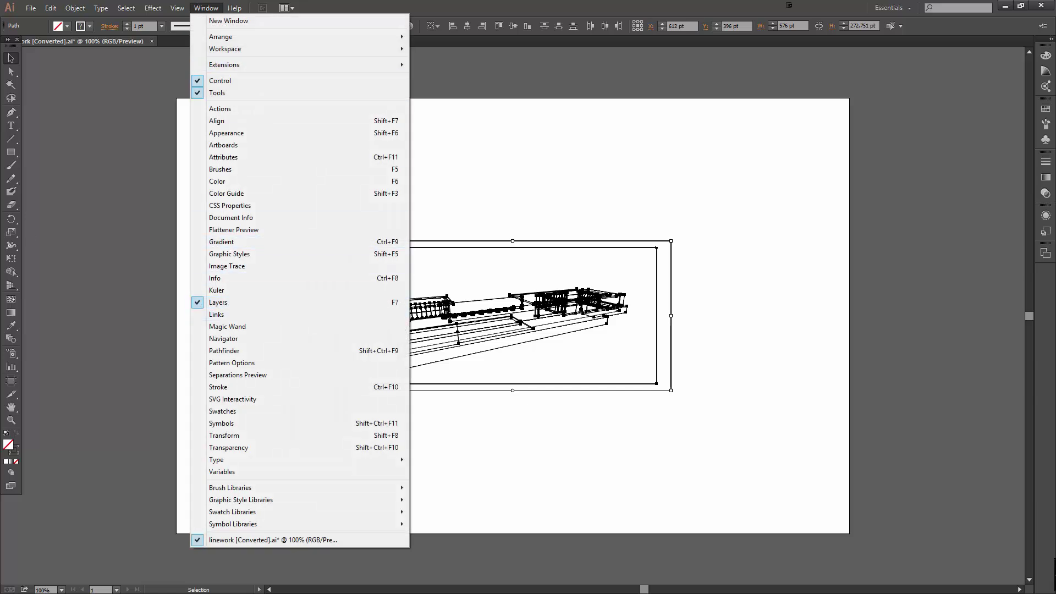
left_click(226, 302)
left_click_drag(17, 154, 77, 114)
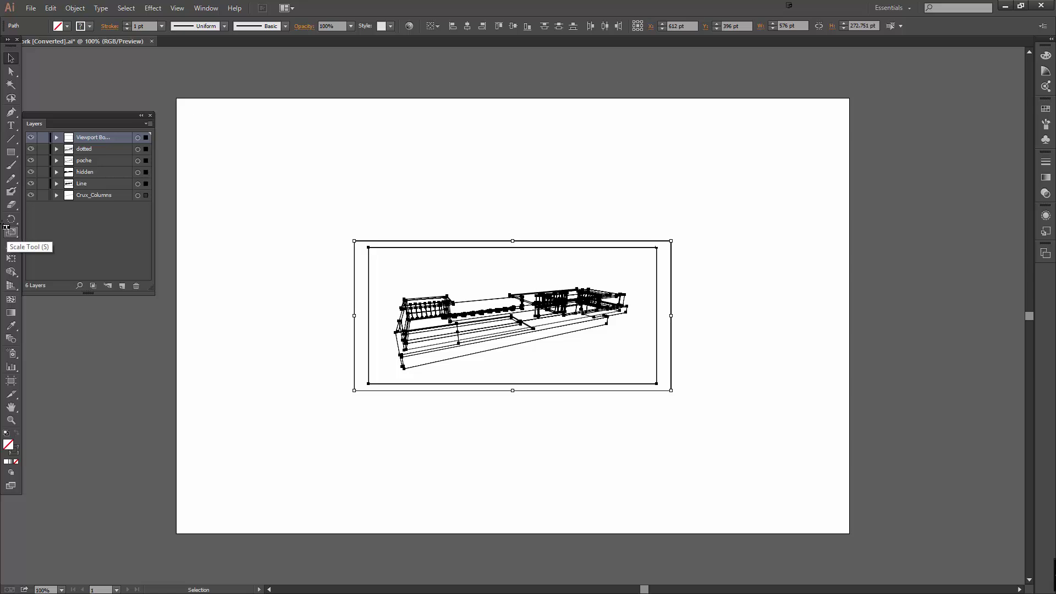
- Scale the selected linework uniformly to 150%
double_click(10, 231)
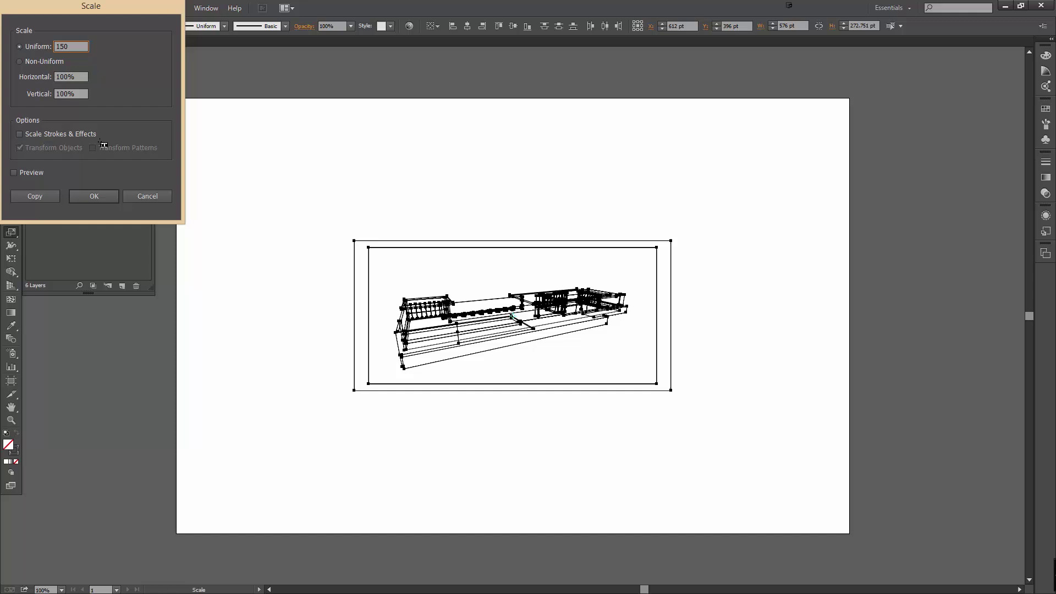
left_click(93, 196)
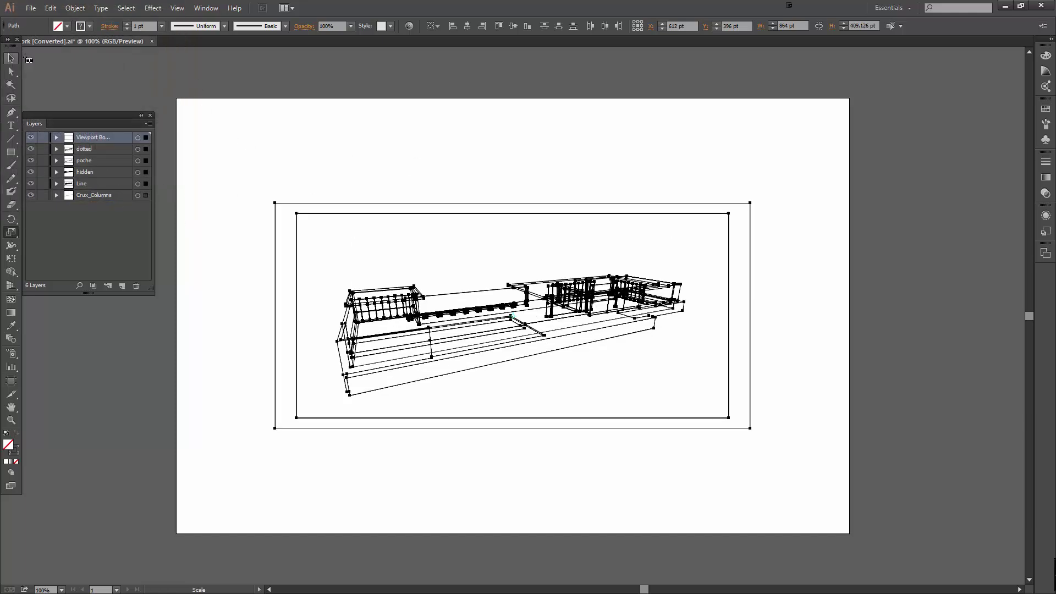
left_click(10, 57)
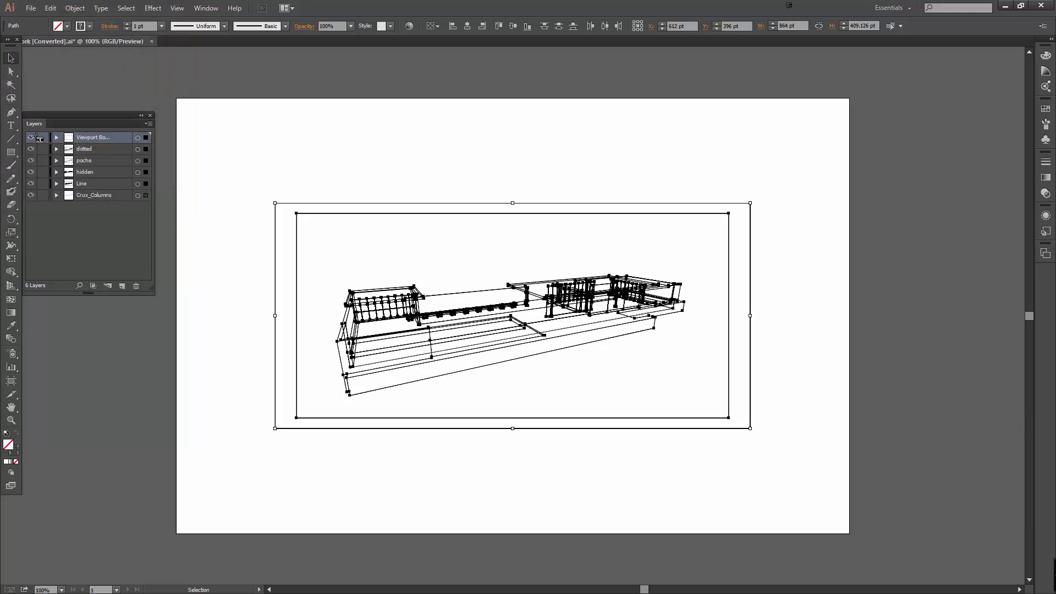
- Hide every layer except Line and set the stroke weight of all its paths to 0.5 pt
left_click_drag(26, 147, 26, 195)
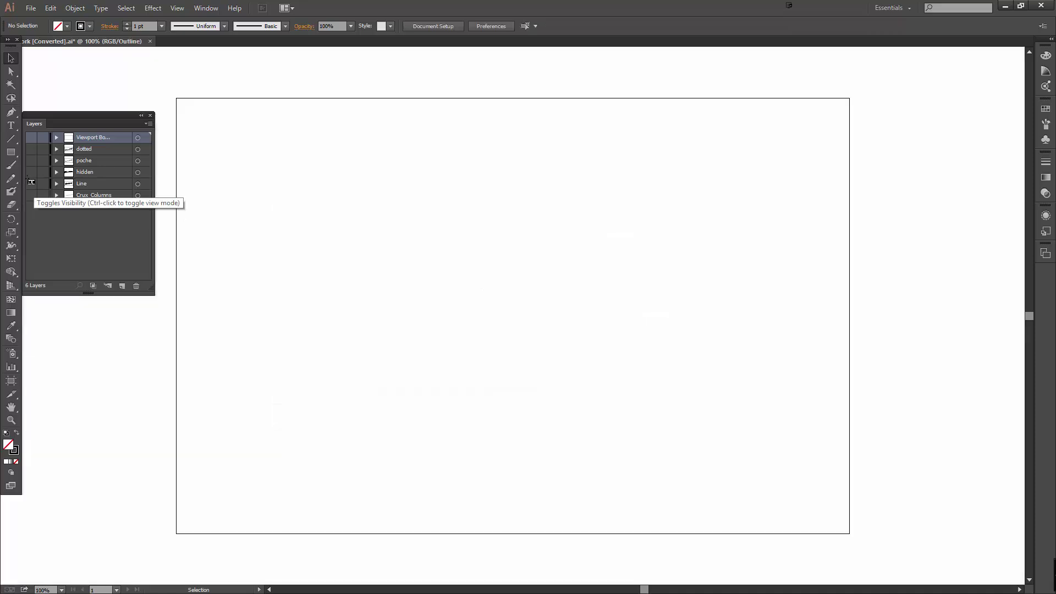
left_click(30, 182)
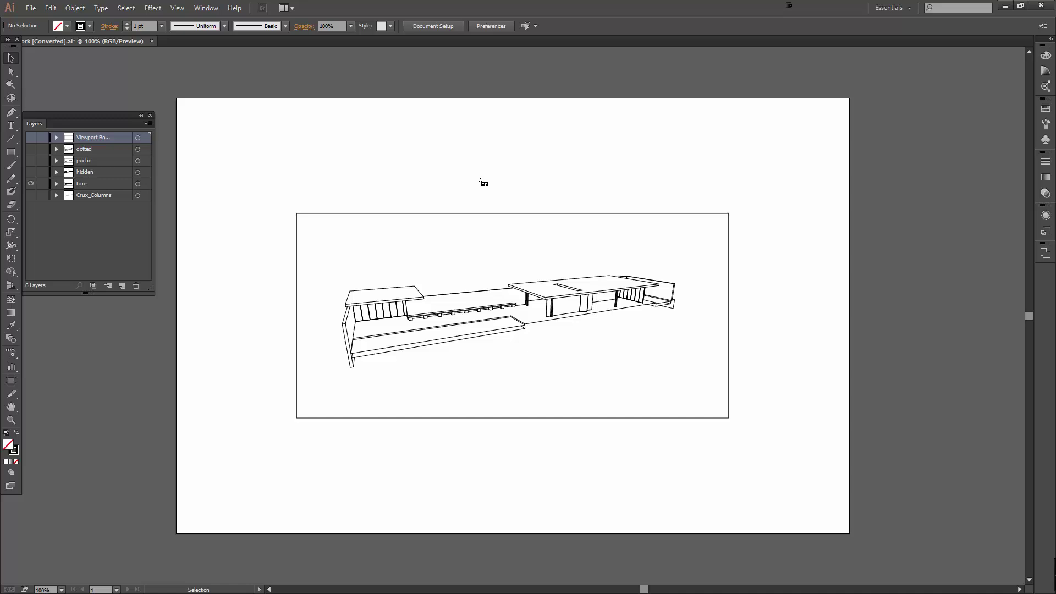
key("ctrl+a")
left_click(1046, 162)
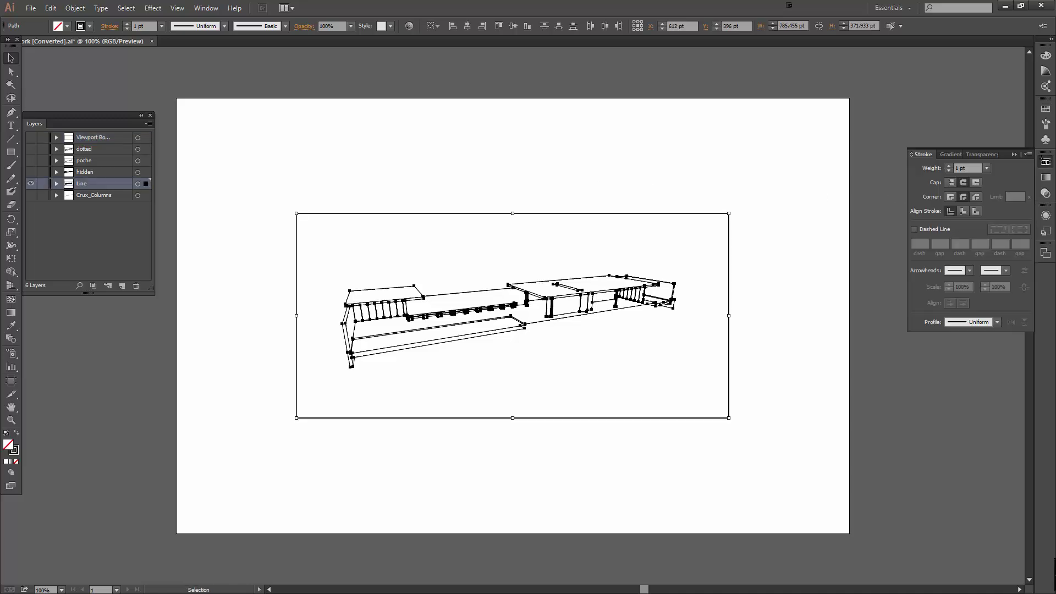
left_click(972, 168)
type(".5")
key("Return")
left_click(711, 154)
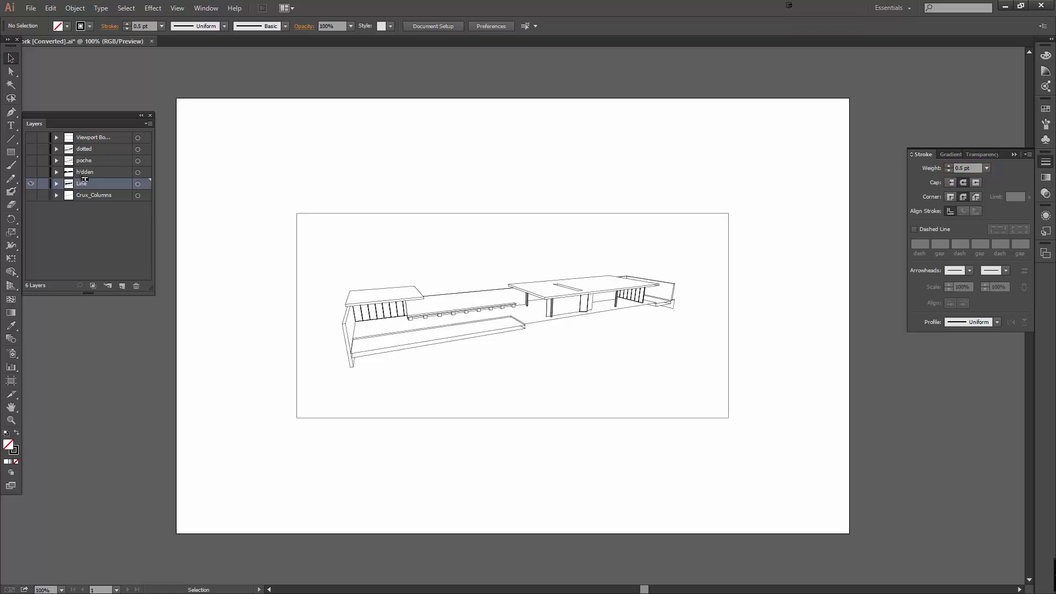
- Show only the hidden layer and give all its paths a 0.1 pt dashed stroke with 2 pt dashes
left_click(31, 184)
left_click(31, 172)
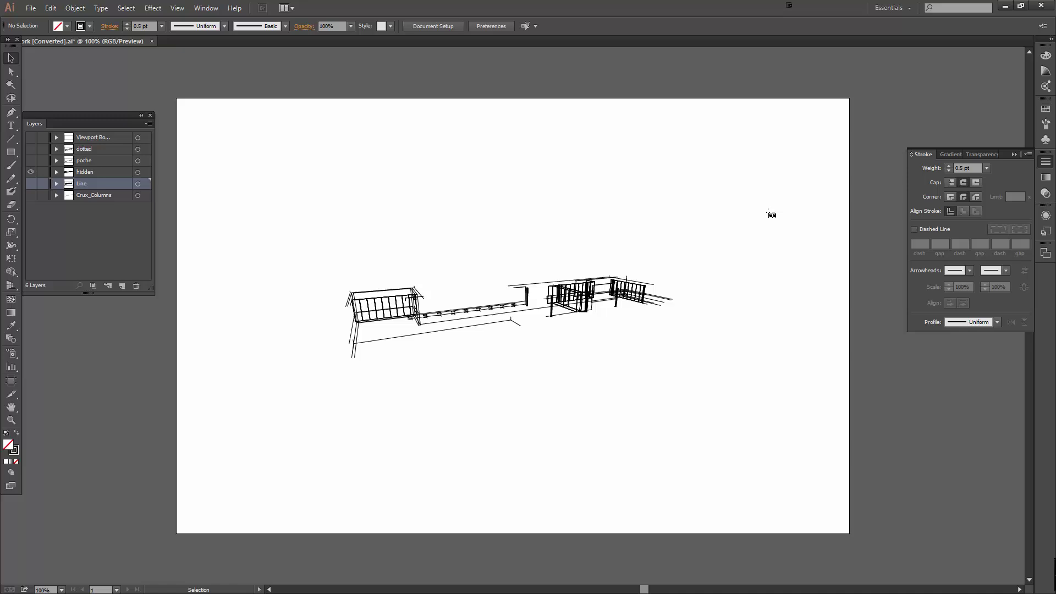
mouse_move(777, 216)
left_mouse_down()
mouse_move(291, 416)
mouse_move(272, 437)
left_mouse_up()
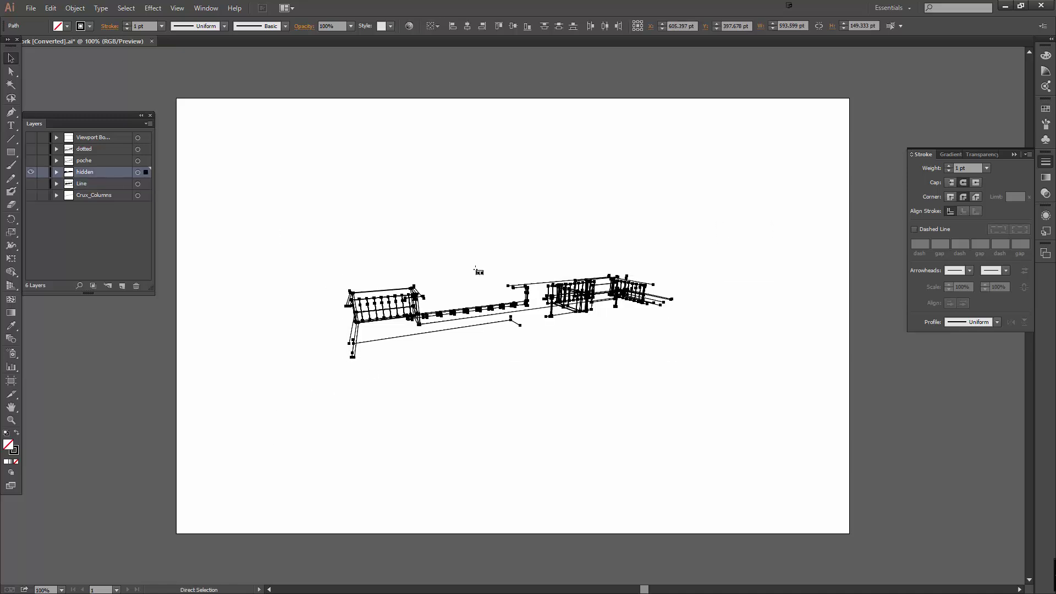
left_click(966, 168)
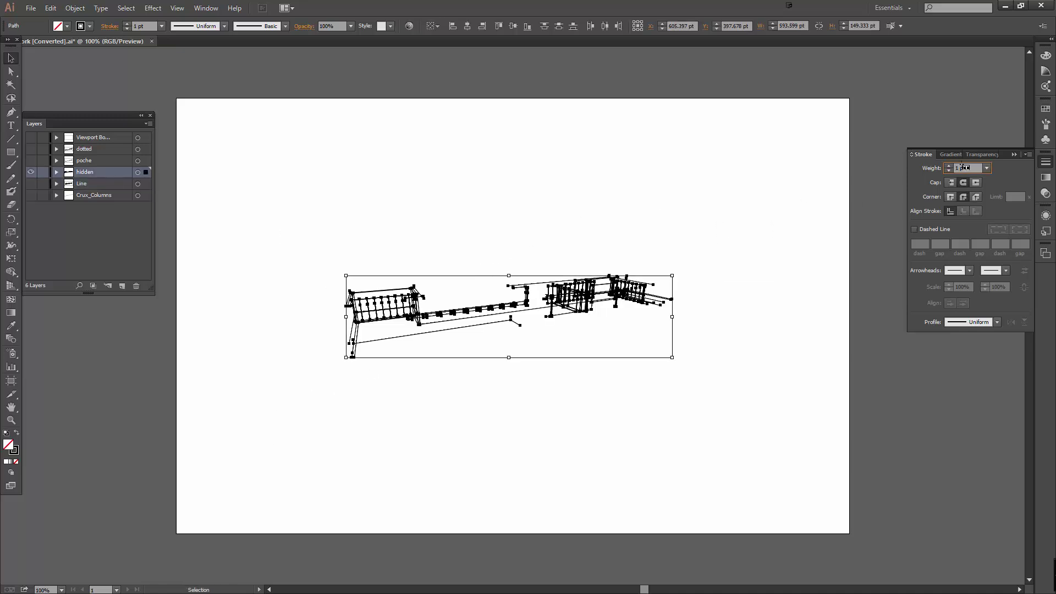
left_click_drag(963, 167, 915, 167)
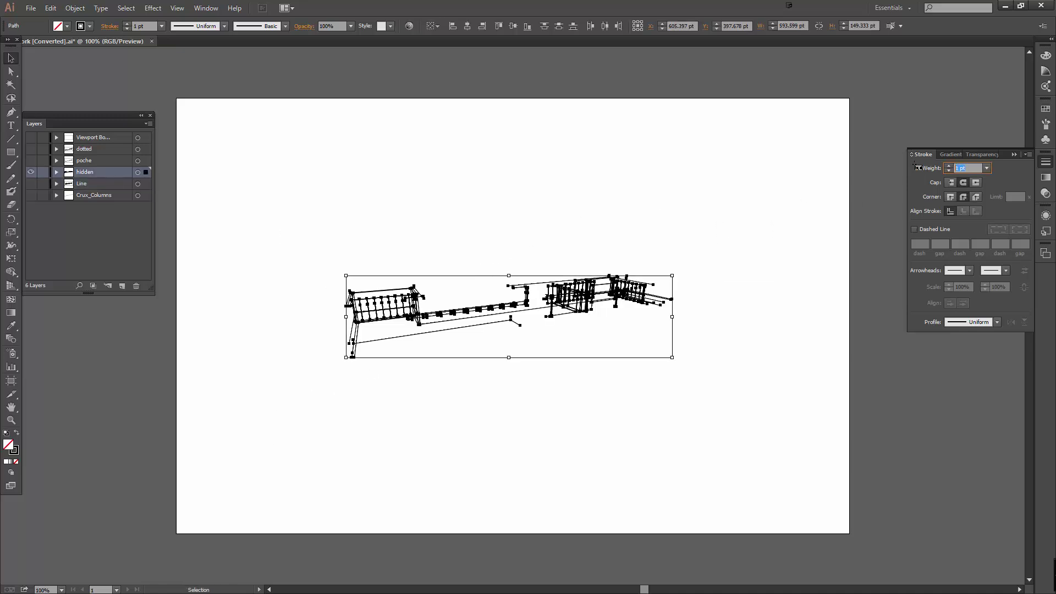
left_click(914, 228)
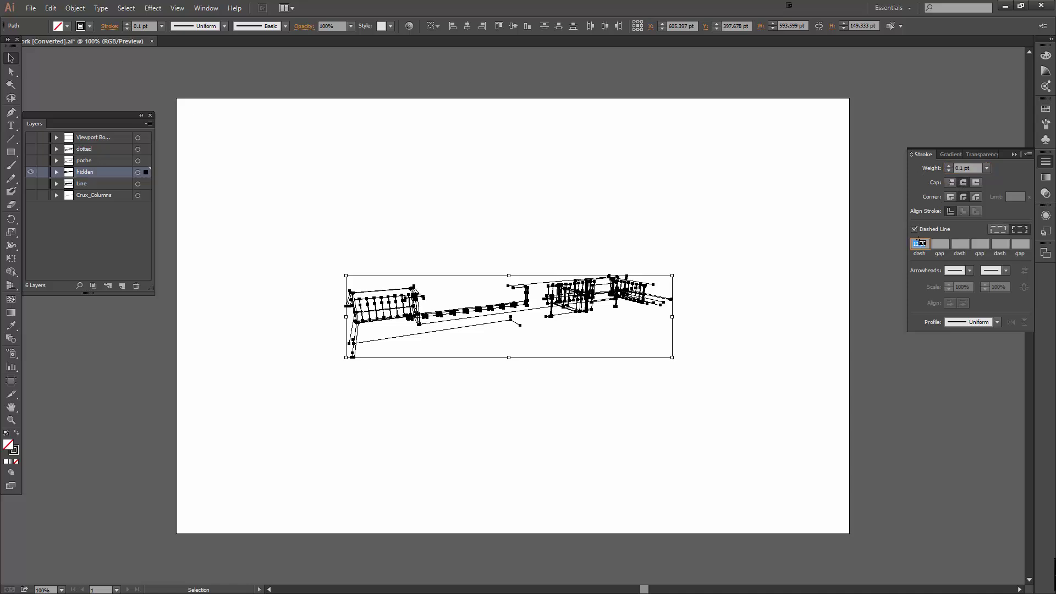
type("2")
left_click(735, 226)
key("ctrl+plus")
key("ctrl+plus")
key("ctrl+plus")
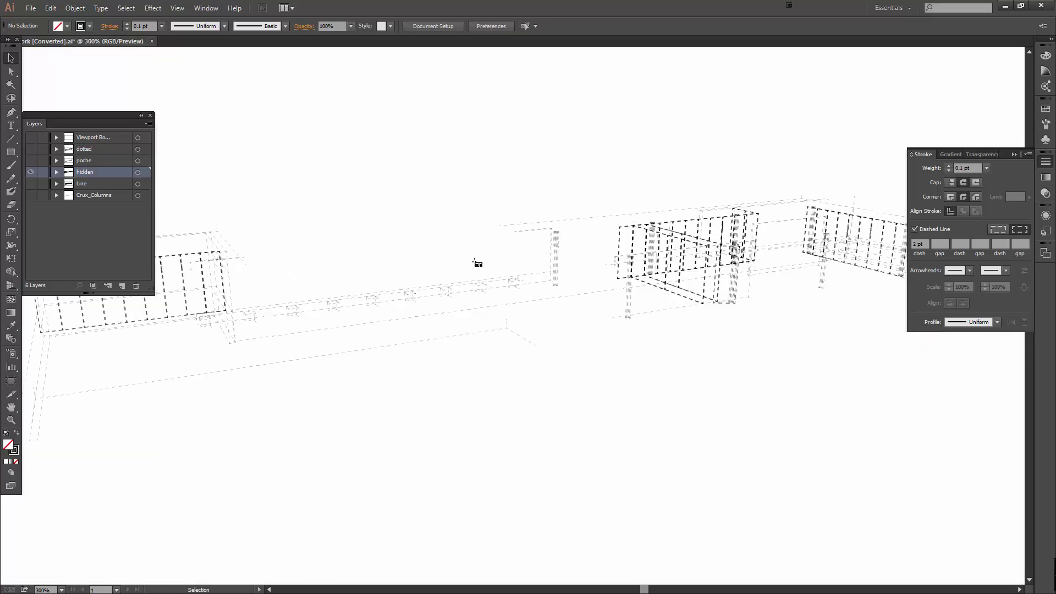
left_click_drag(406, 262, 479, 271)
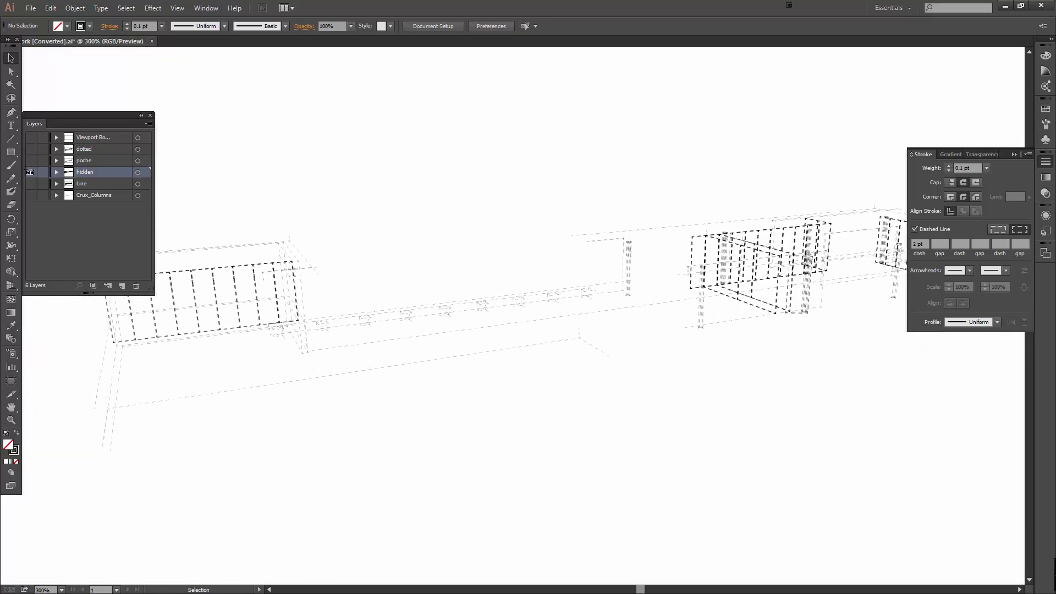
- Show only the dotted layer in preview mode and set the stroke weight of all its paths to 0.5 pt
left_click(30, 172)
key("ctrl+y")
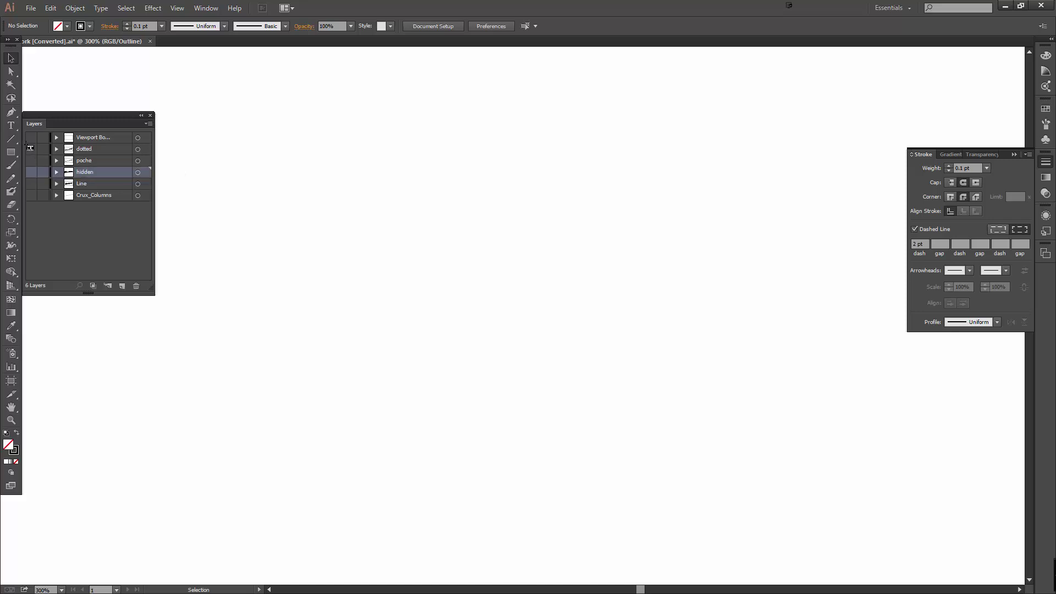
left_click(30, 149)
key("ctrl+y")
key("ctrl+a")
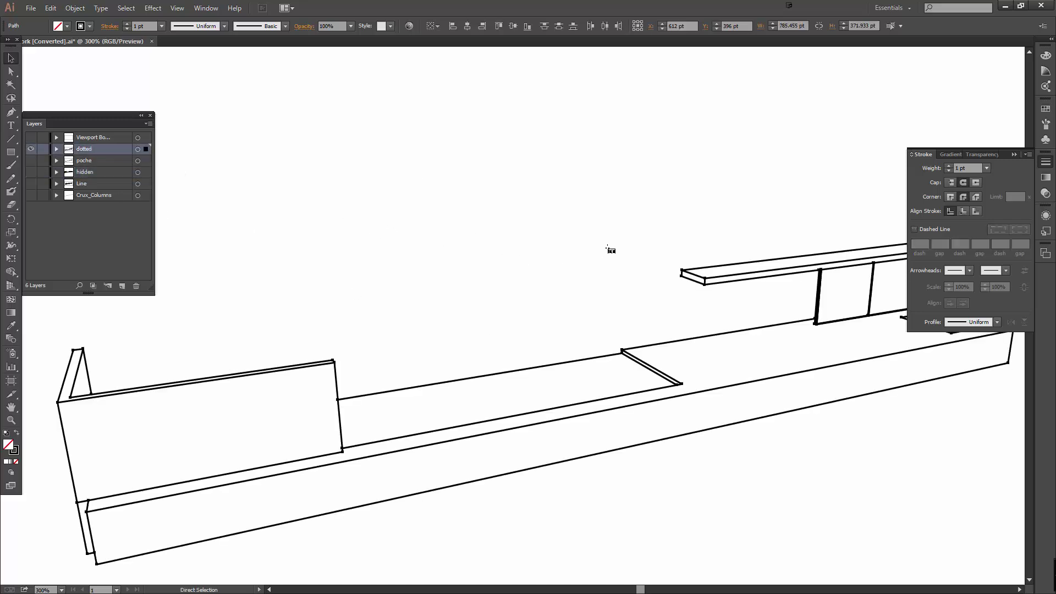
left_click(969, 168)
type(".5")
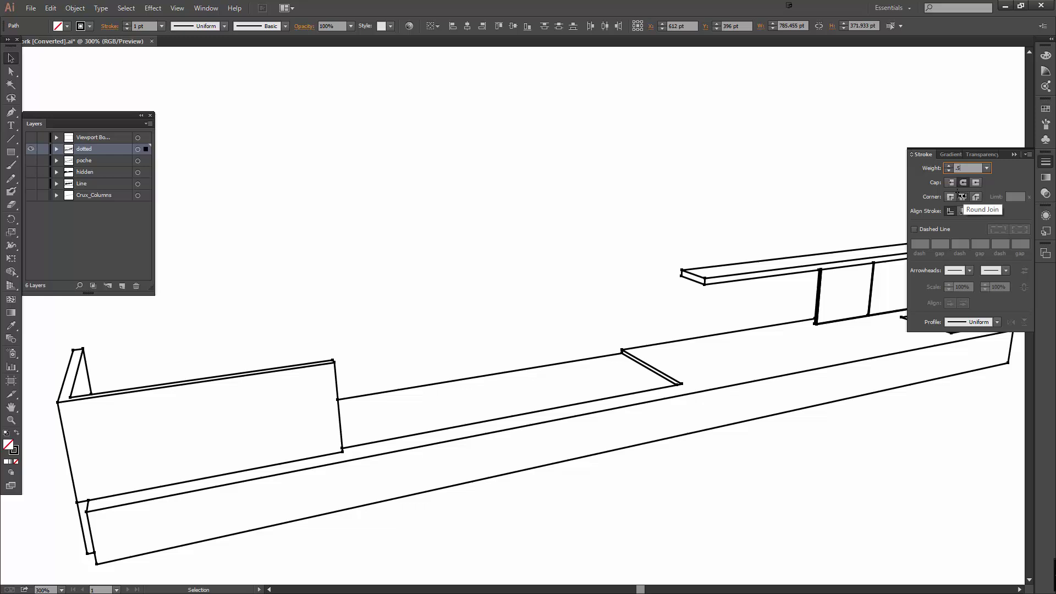
- Turn the dotted layer's strokes into dashed lines with a 0 pt dash and a 6 pt gap
left_click(915, 229)
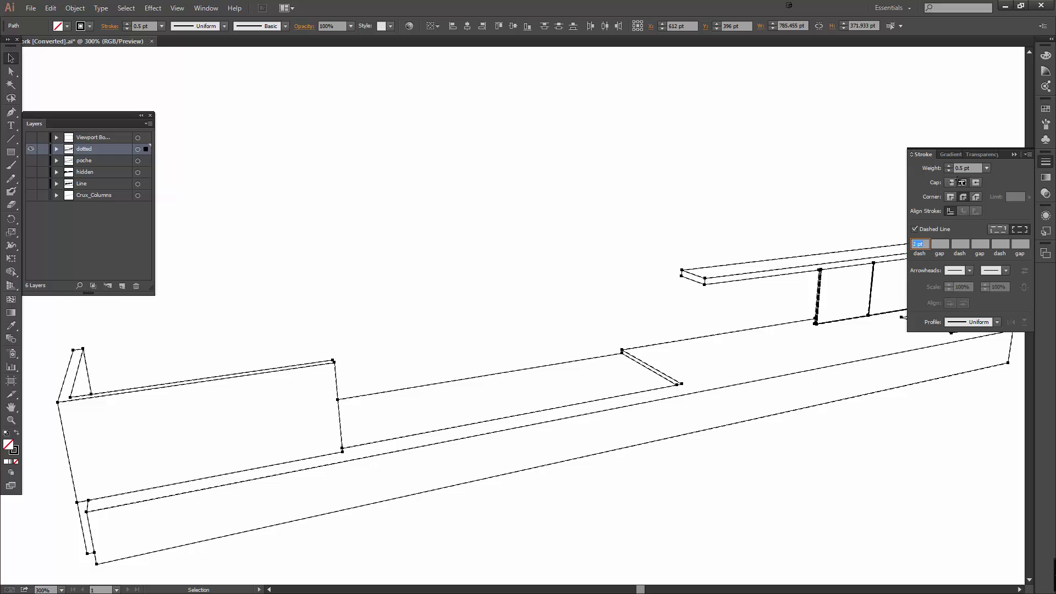
type("0")
left_click(934, 244)
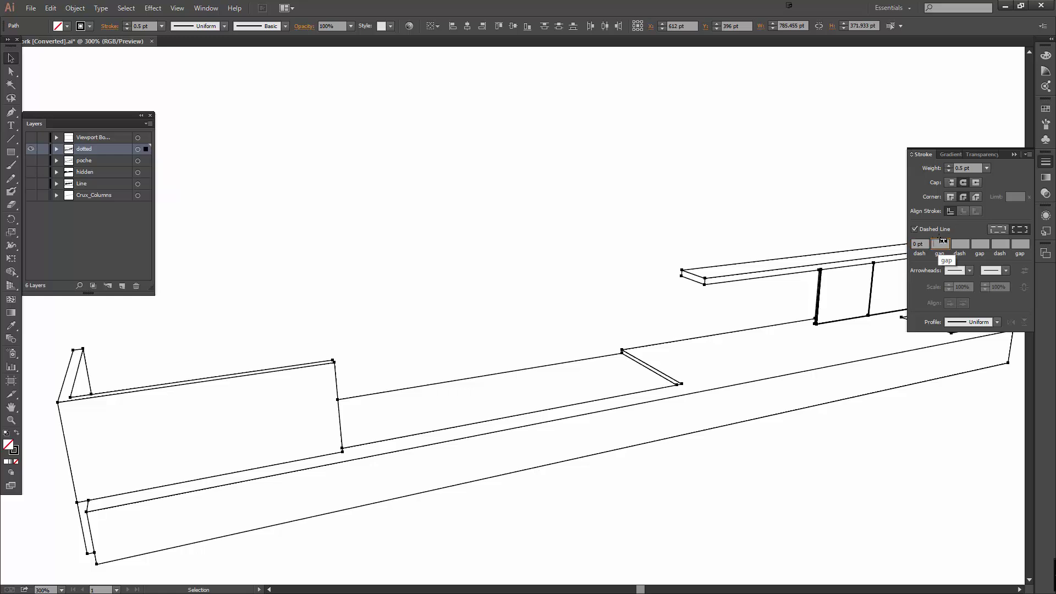
type("6")
key("Return")
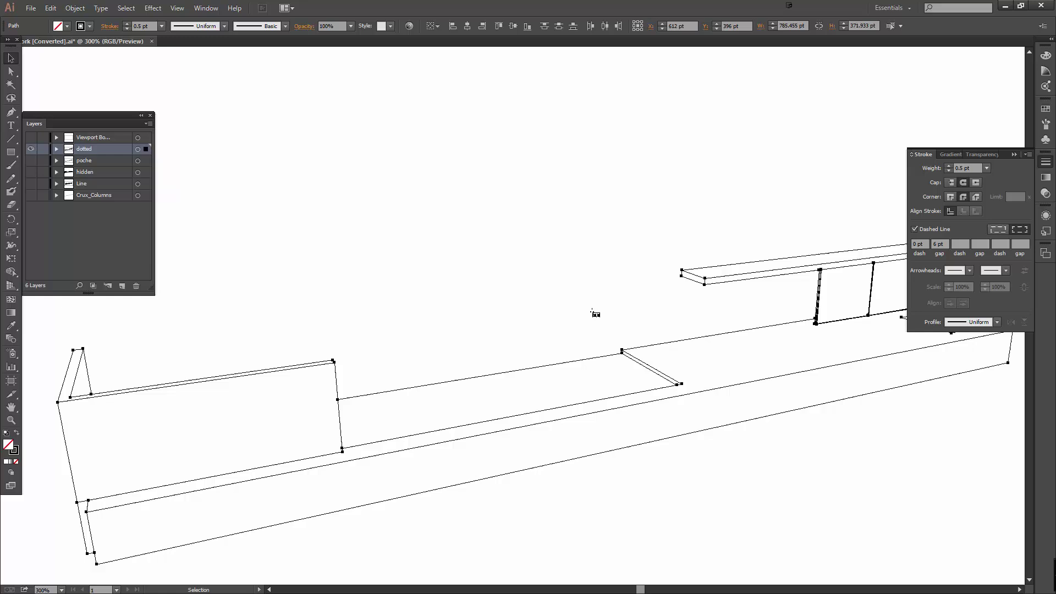
left_click(672, 354)
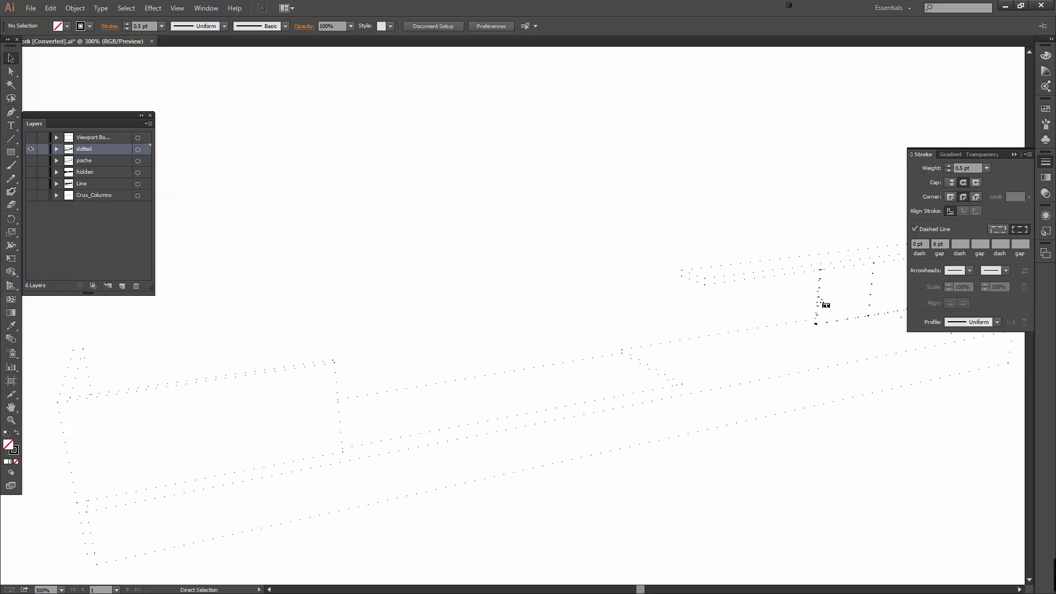
- Set the gap between the dots of the dotted layer's paths to 3 pt
left_click(820, 300)
left_click(939, 244)
type("3")
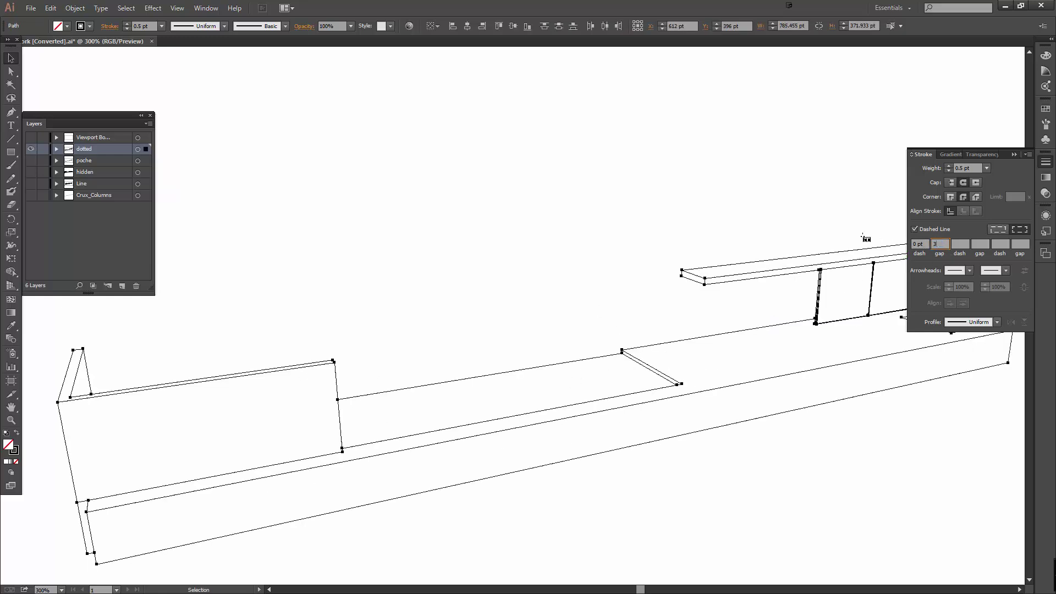
left_click(641, 216)
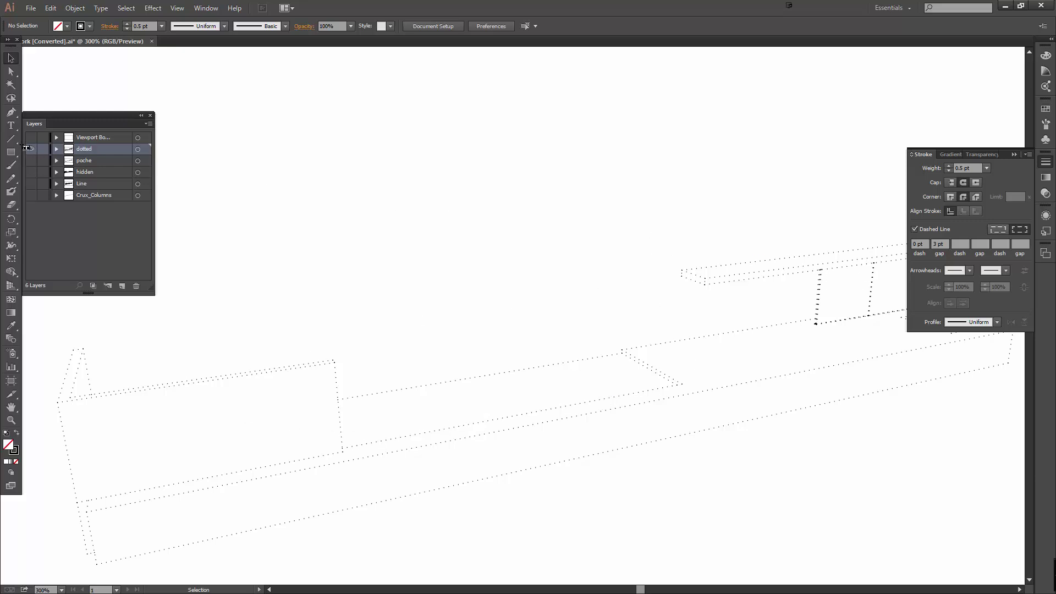
- Hide the dotted layer and display the poche and Crux_Columns layers in preview mode
key("ctrl+y")
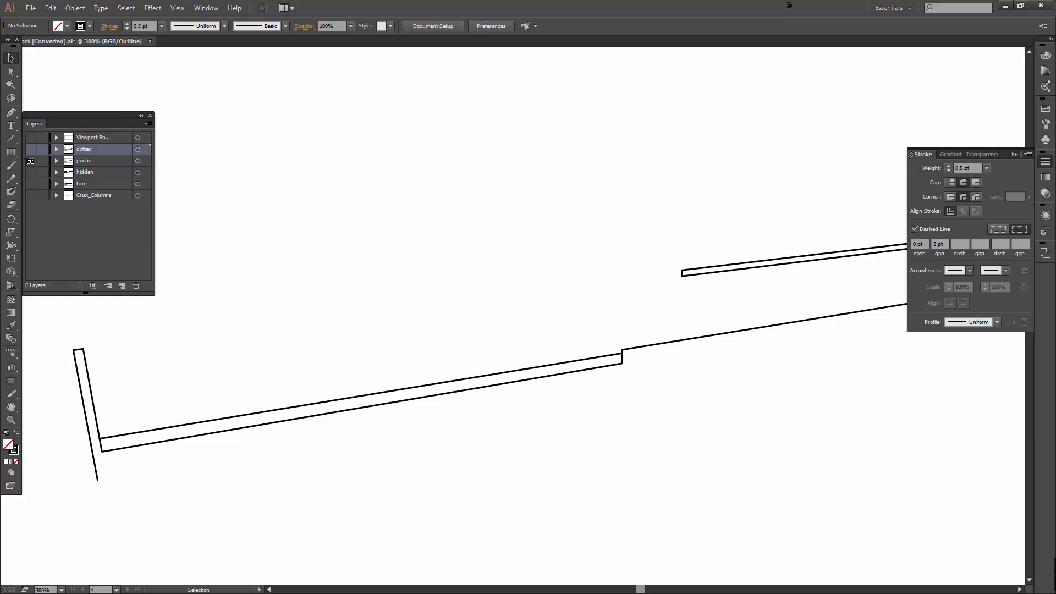
key("ctrl+minus")
key("ctrl+minus")
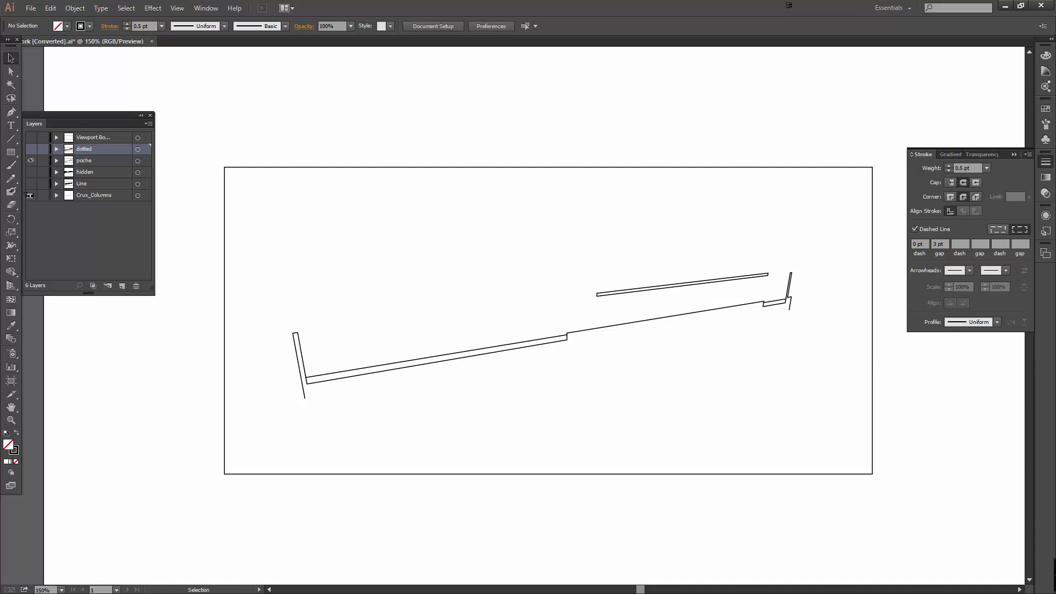
left_click(30, 195)
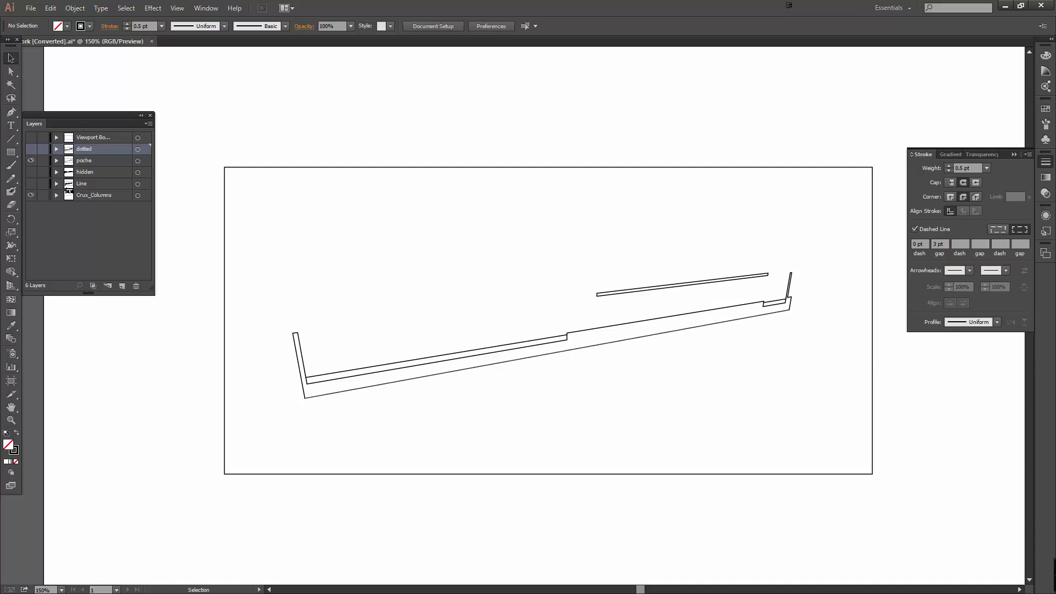
- Move the long lower ground line from Crux_Columns to the poche layer and delete the emptied Crux_Columns layer
left_click(418, 377)
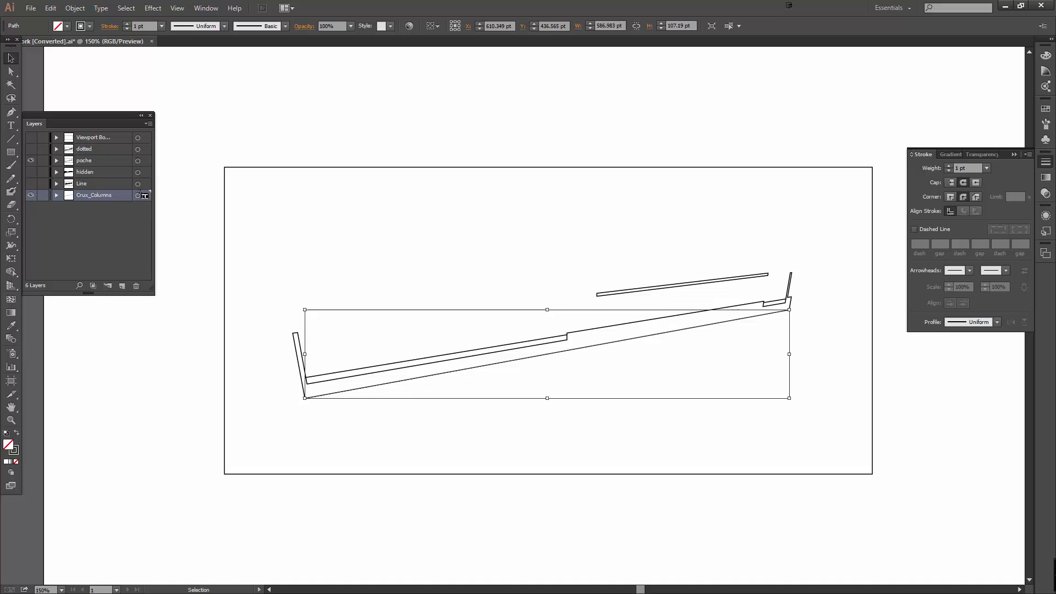
left_click_drag(146, 192, 144, 161)
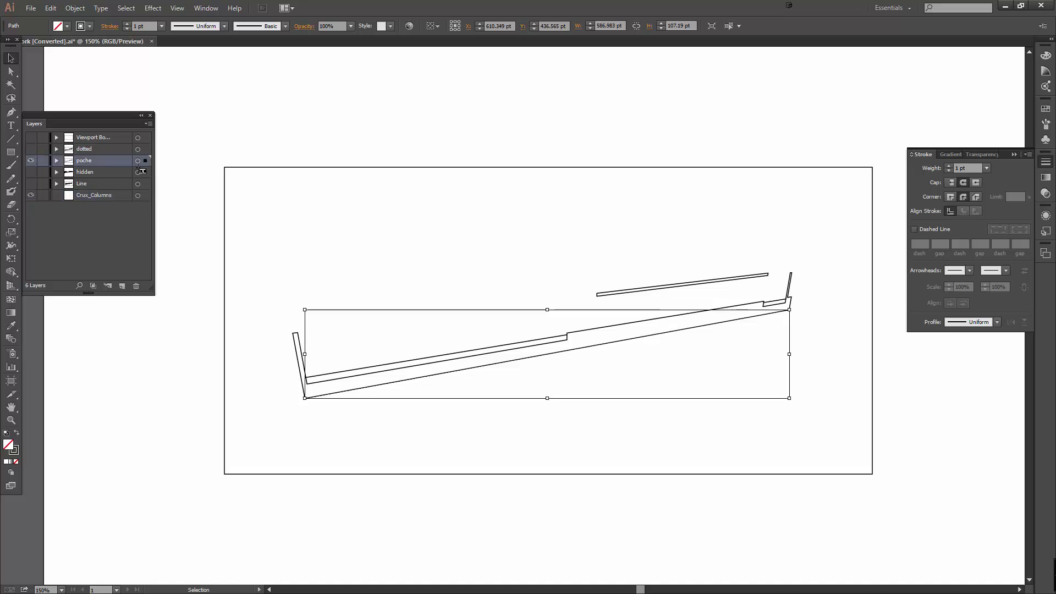
left_click(104, 196)
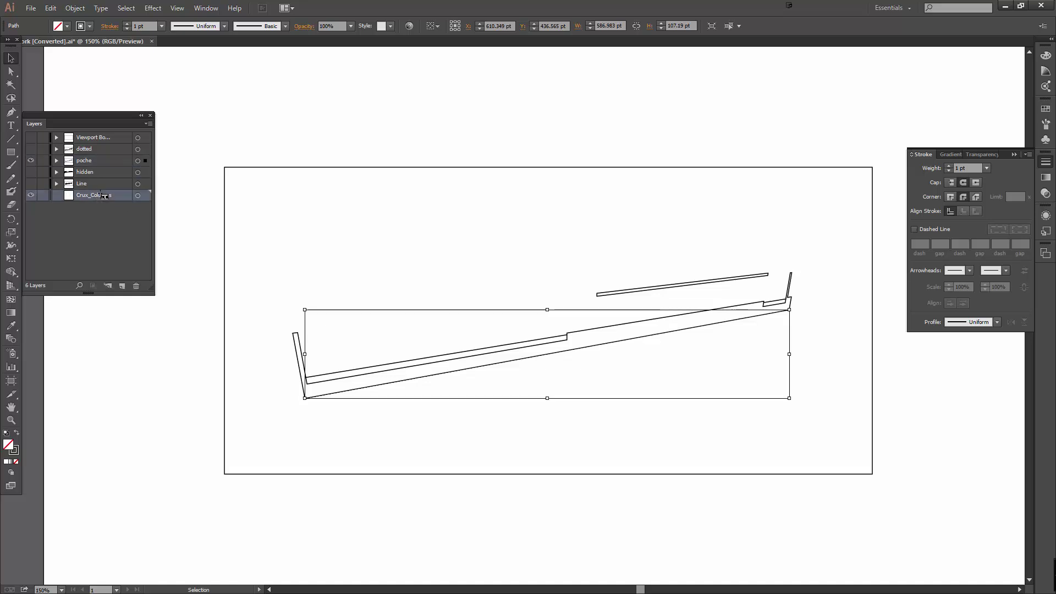
left_click(136, 286)
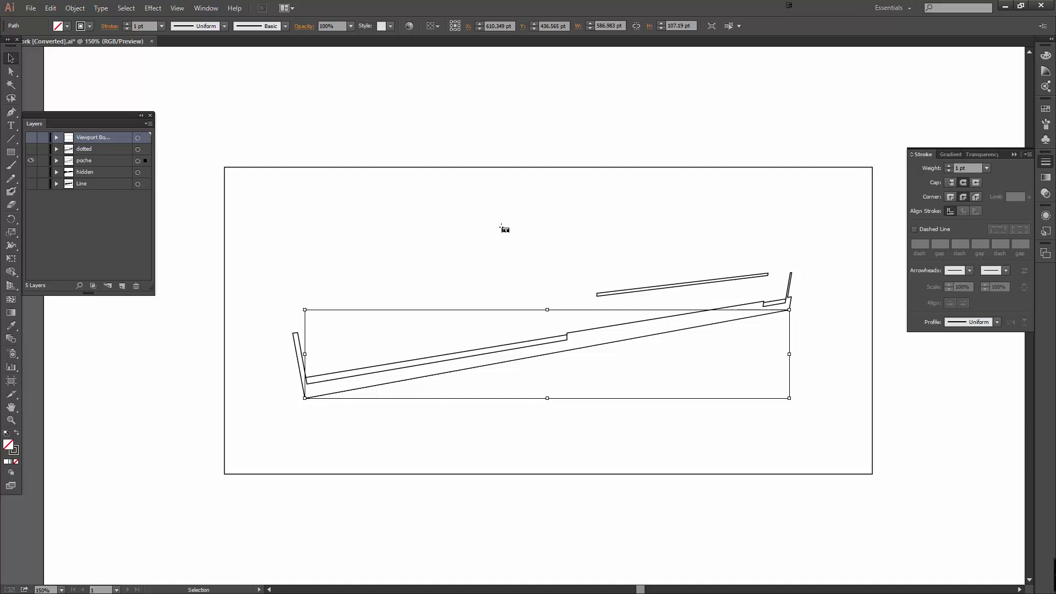
left_click(506, 228)
- Select all the poche linework and convert it into a Live Paint group
left_click_drag(826, 232, 267, 442)
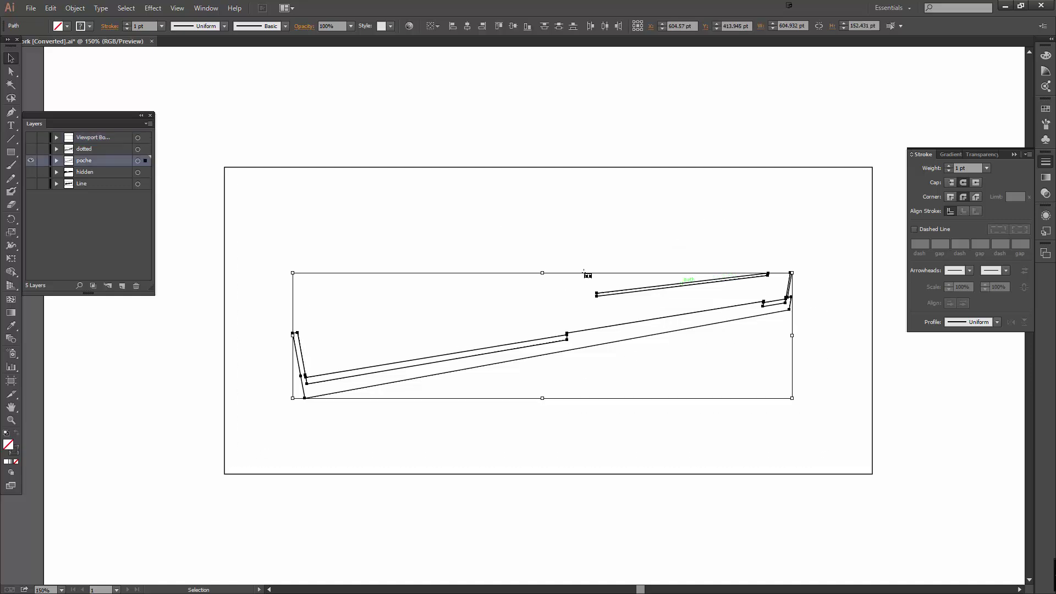
key("k")
left_click(591, 329)
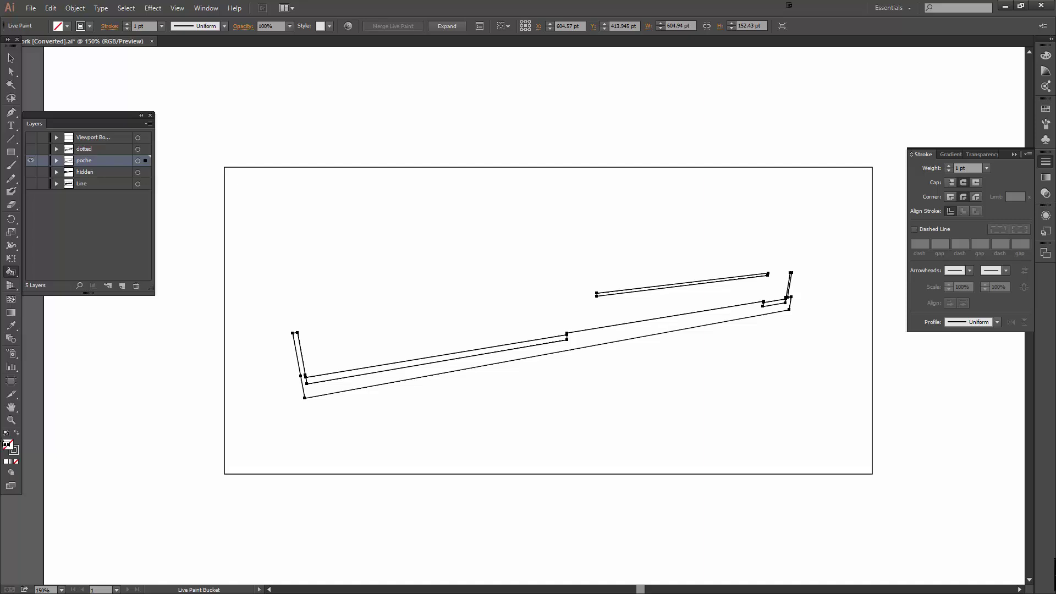
- Fill the cut ground and walls and the roof slab with orange #e89700 using Live Paint
double_click(7, 444)
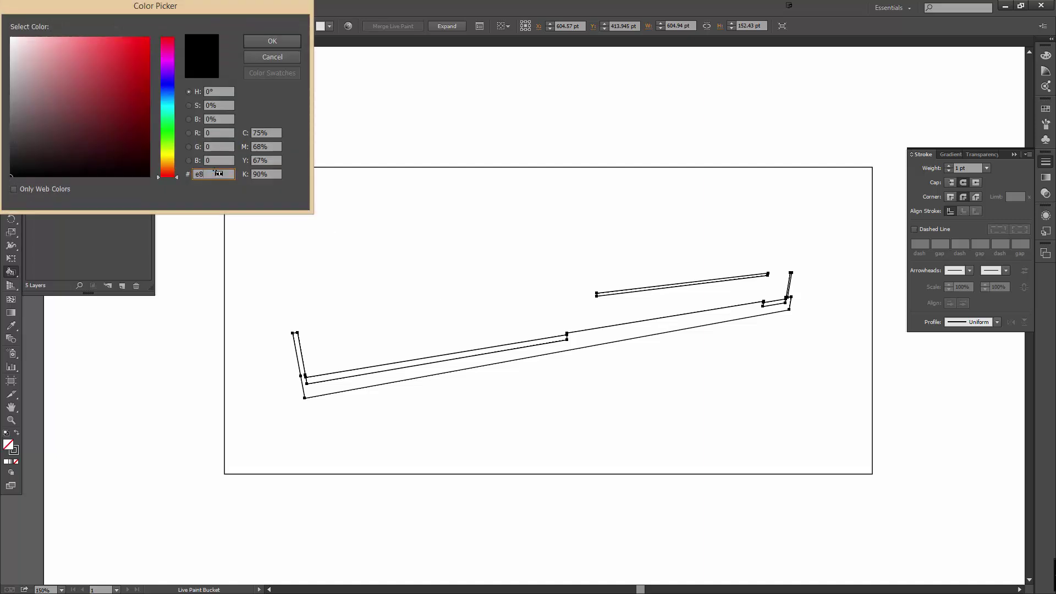
type("e89700")
key("Return")
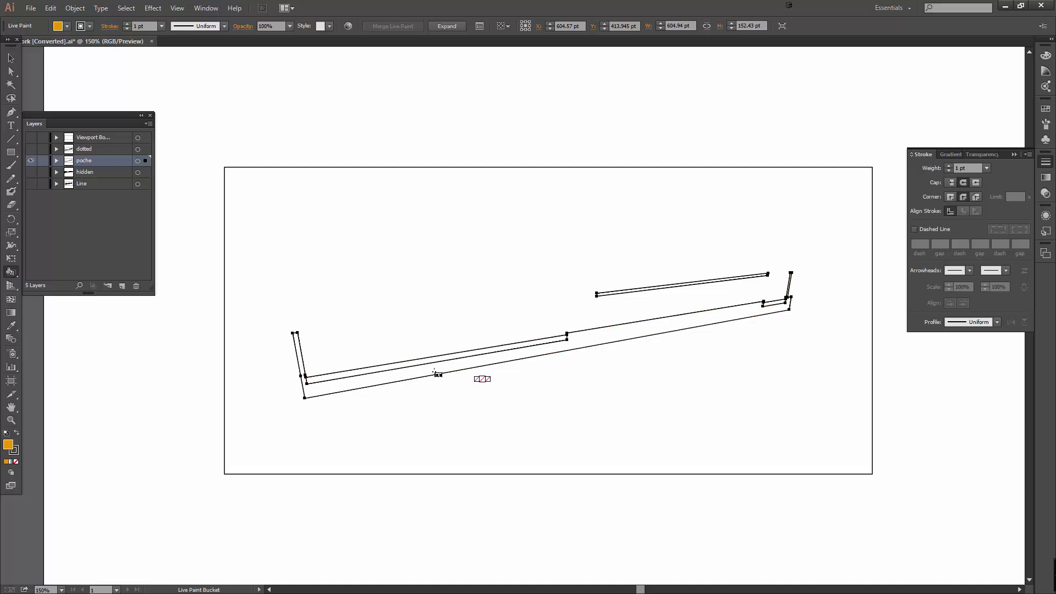
left_click(436, 373)
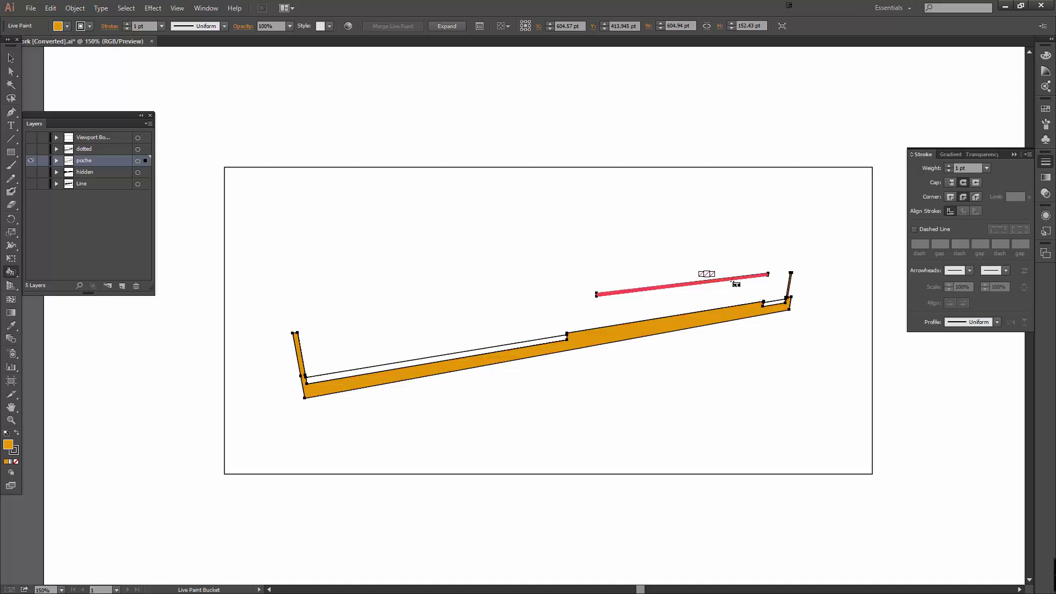
left_click(735, 282)
- Change the fill colour to blue #2491ce and fill the two cut pool areas with Live Paint
left_click(12, 448)
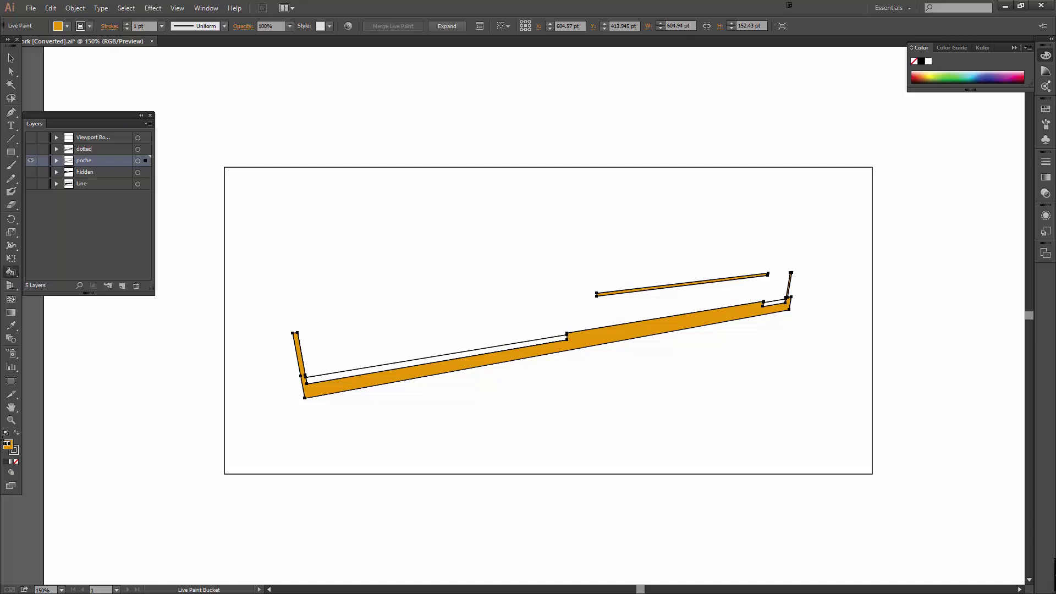
double_click(8, 444)
left_click(167, 98)
left_click(126, 63)
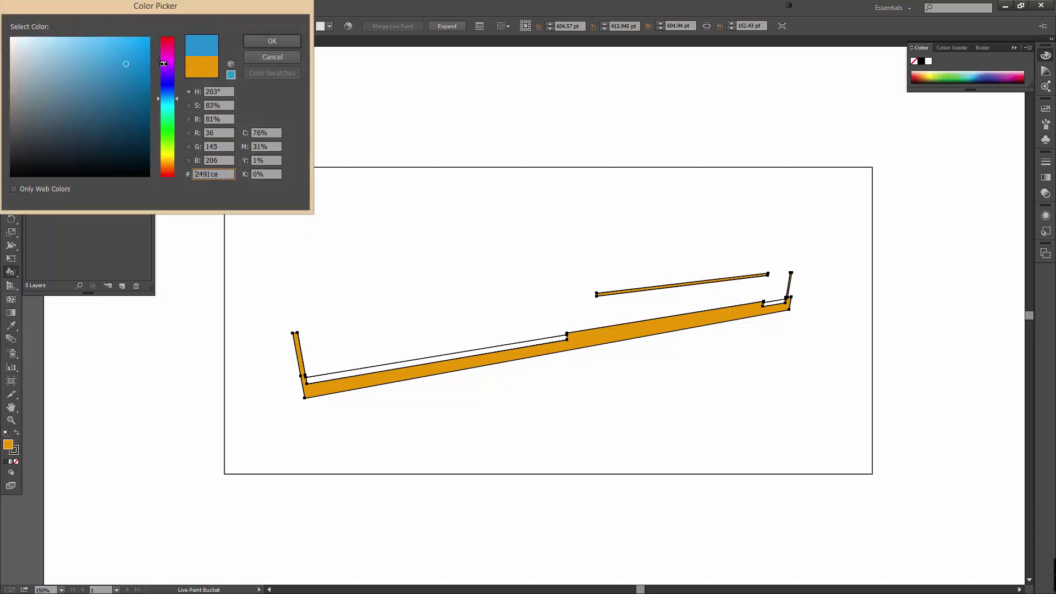
left_click(273, 40)
left_click(395, 366)
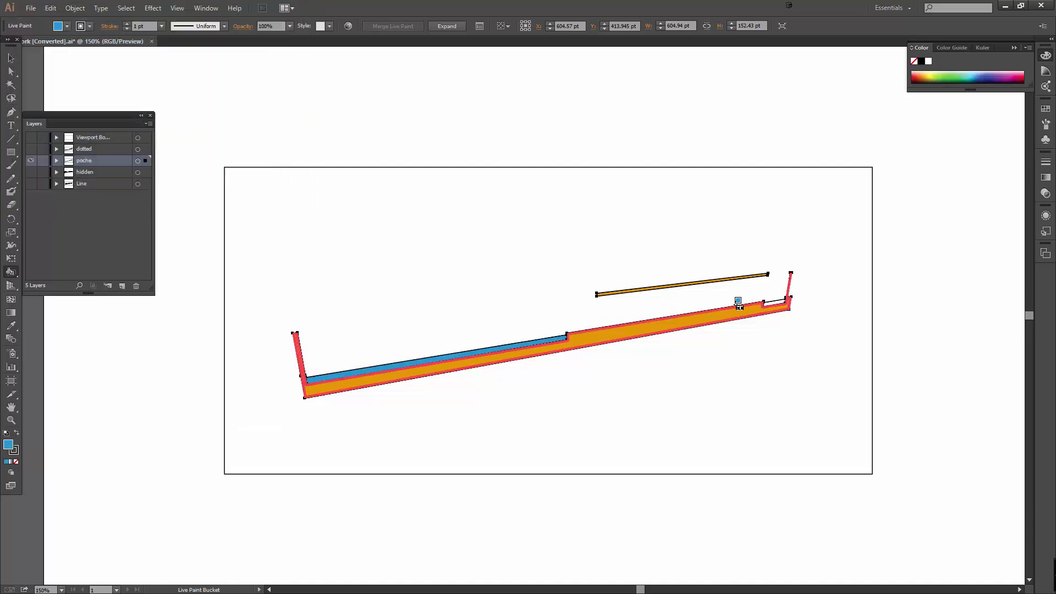
left_click(773, 302)
- Deselect the Live Paint group, show the dotted, hidden and Line layers with the poche, and check the combined drawing
left_click(12, 57)
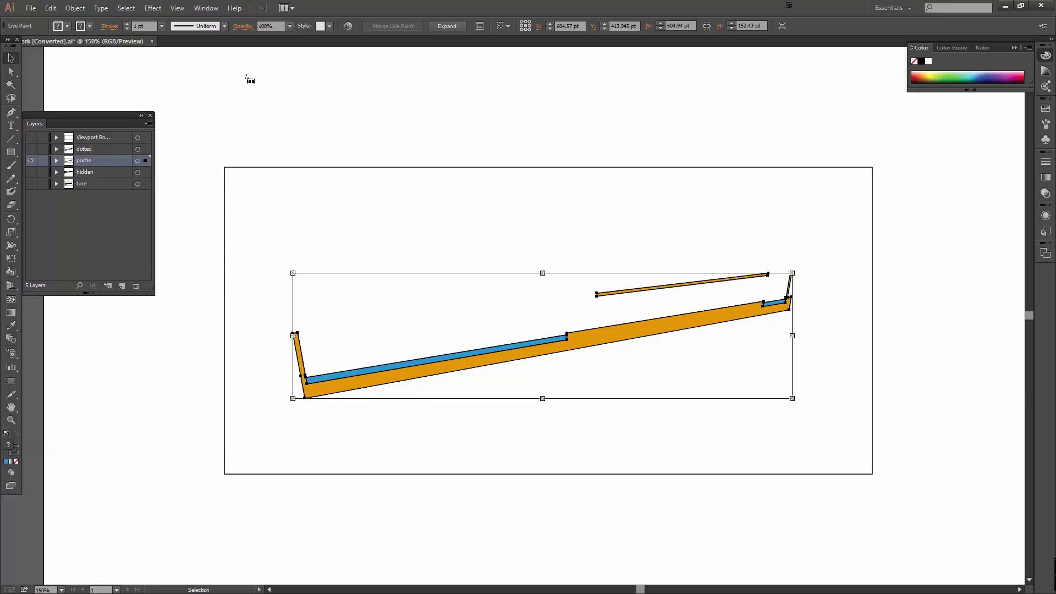
left_click(247, 77)
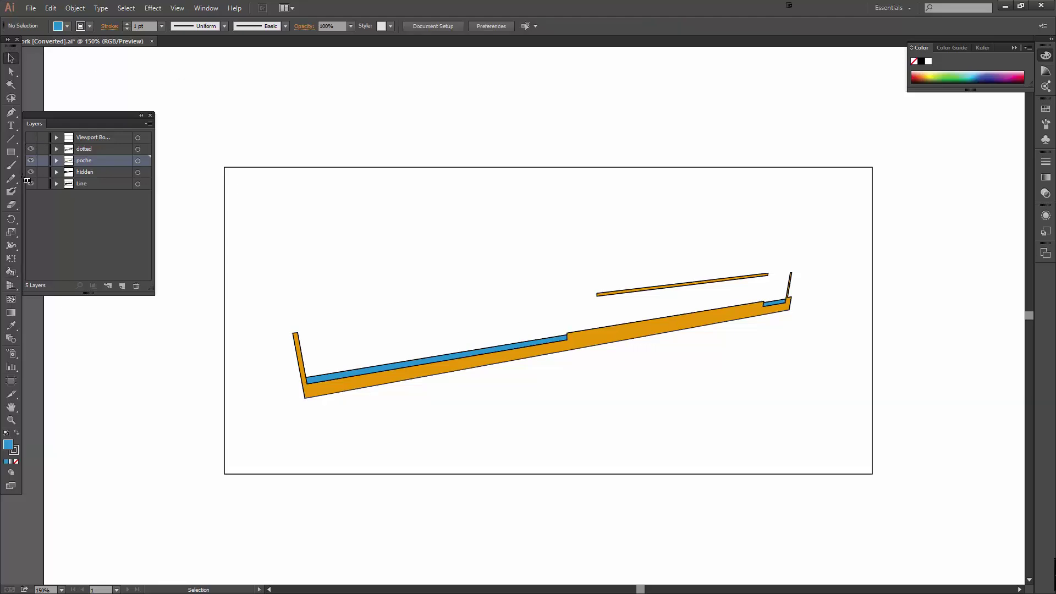
key("ctrl+plus")
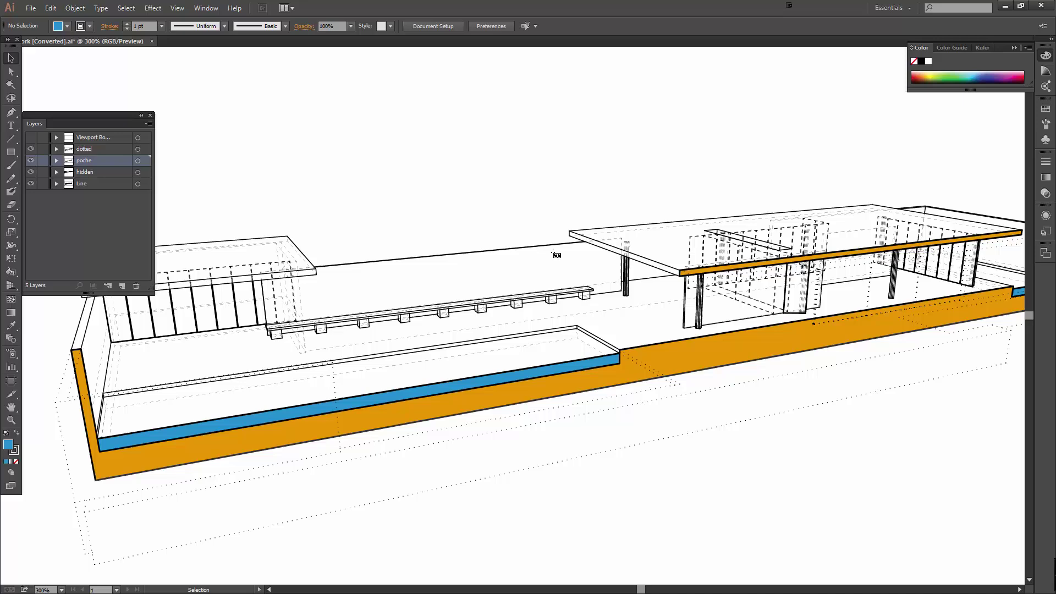
left_click_drag(470, 270, 572, 233)
scroll(586, 218, "right", 6, "ctrl")
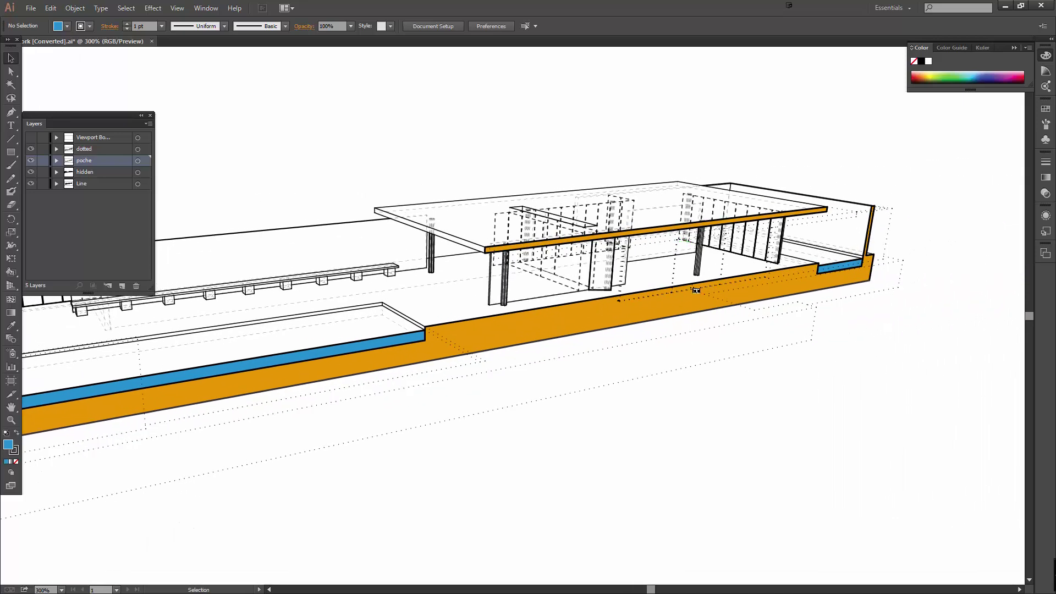
scroll(597, 287, "left", 2, "ctrl")
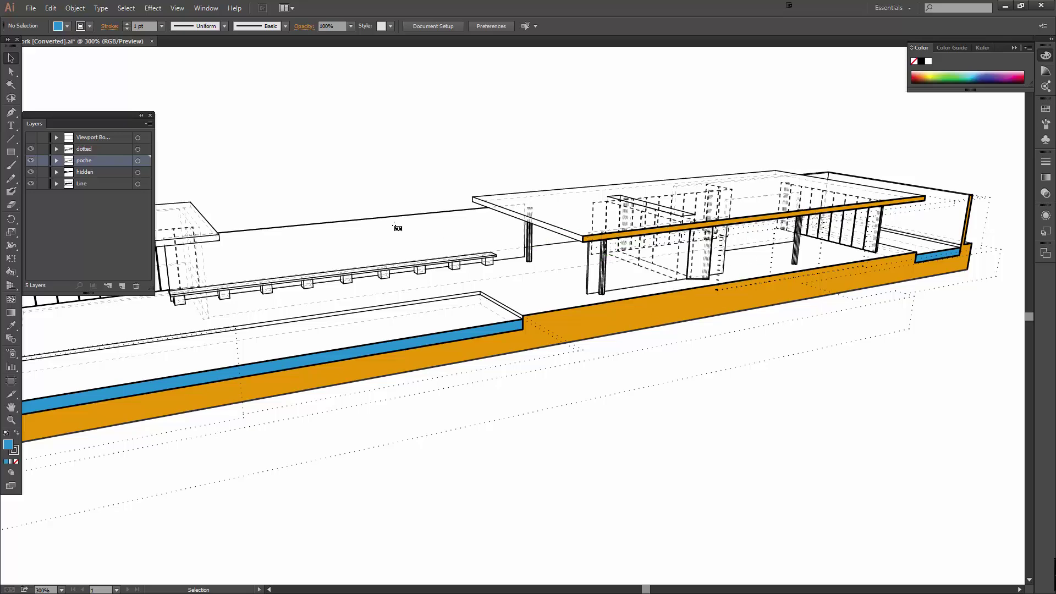
- Switch to Rhino, maximize the p section viewport, hide the front group layer and restore the p section named view
key("alt+Tab")
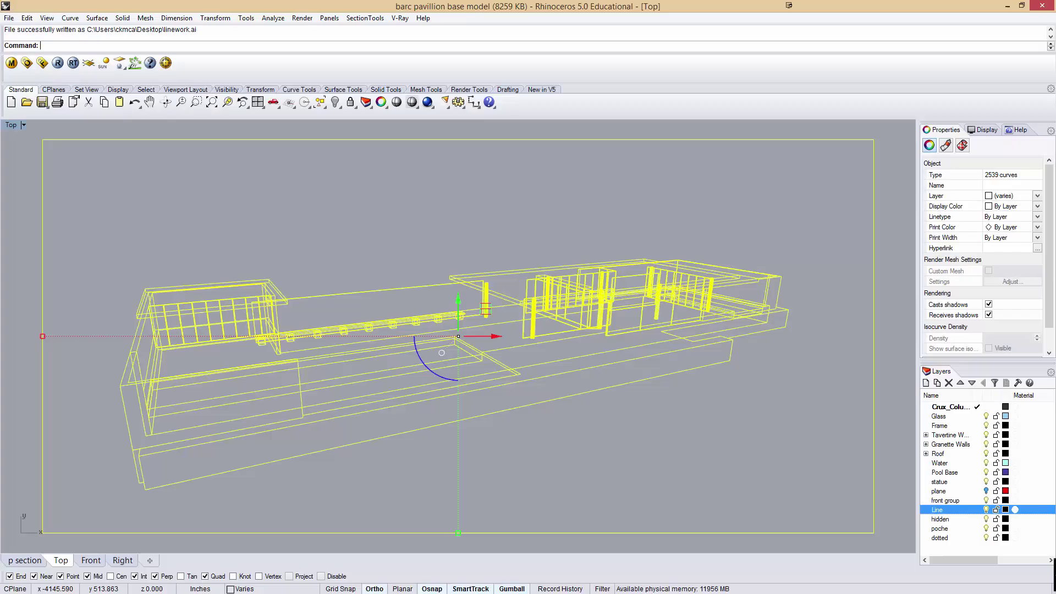
double_click(4, 125)
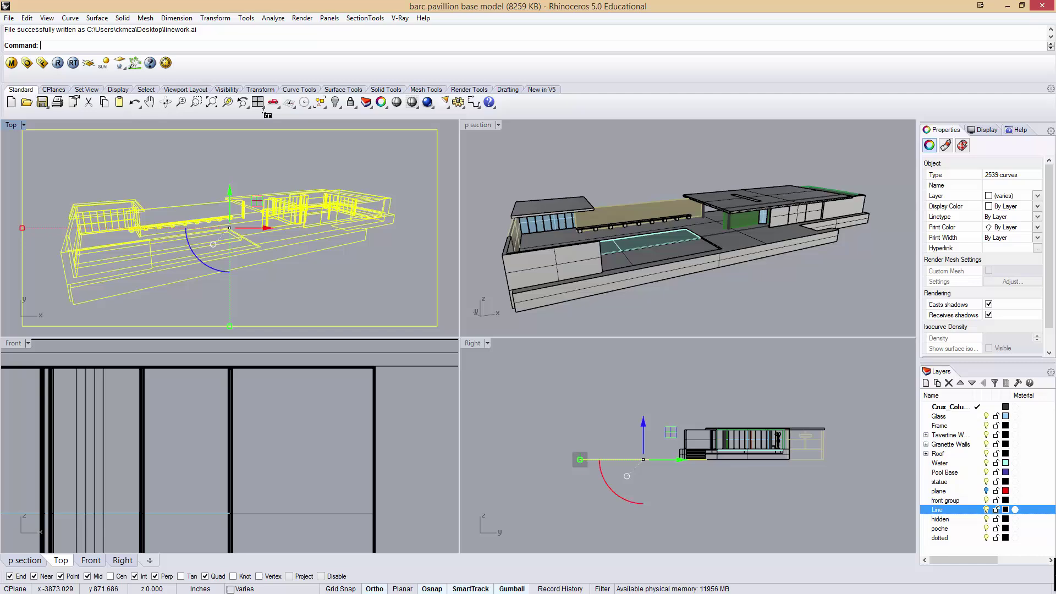
double_click(468, 126)
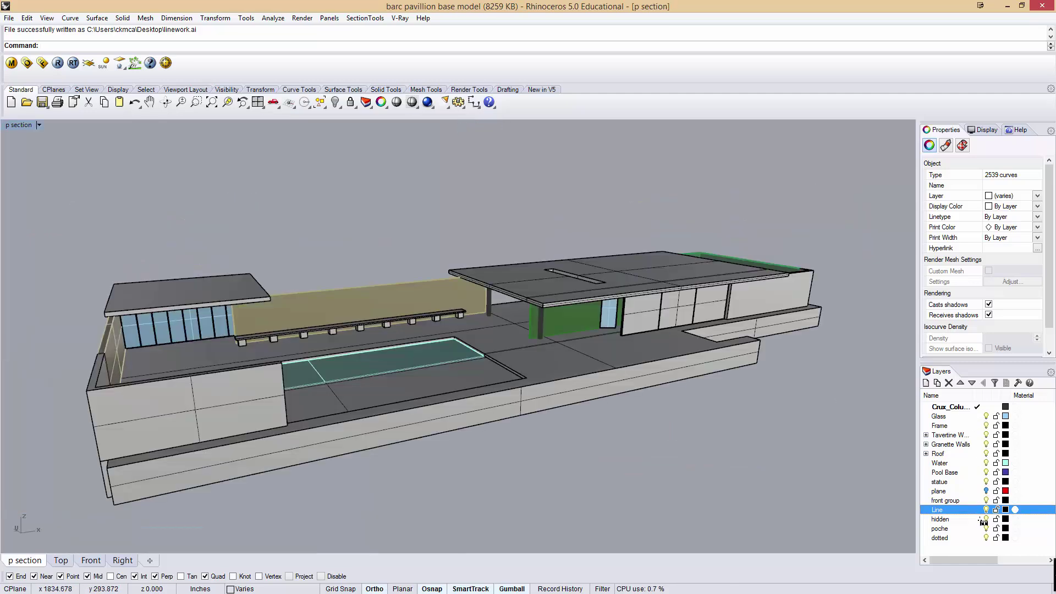
left_click(985, 500)
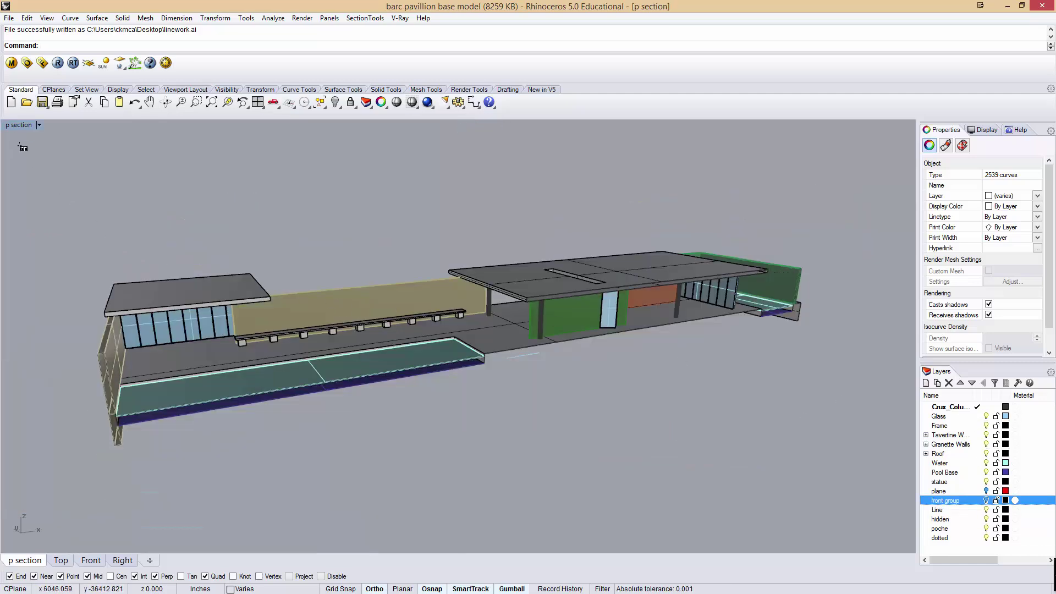
left_click(34, 122)
mouse_move(66, 334)
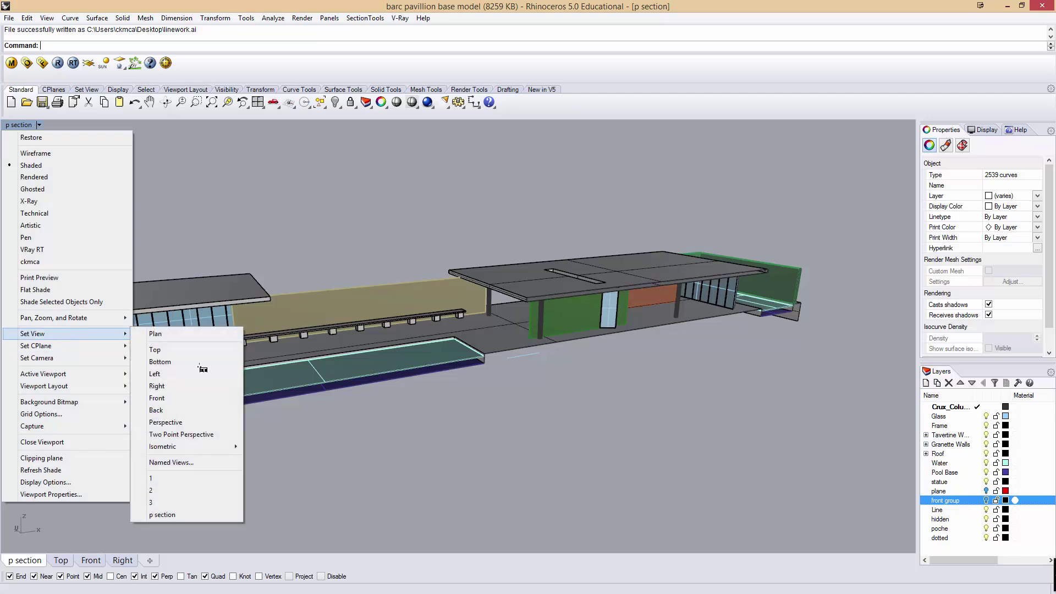
left_click(198, 512)
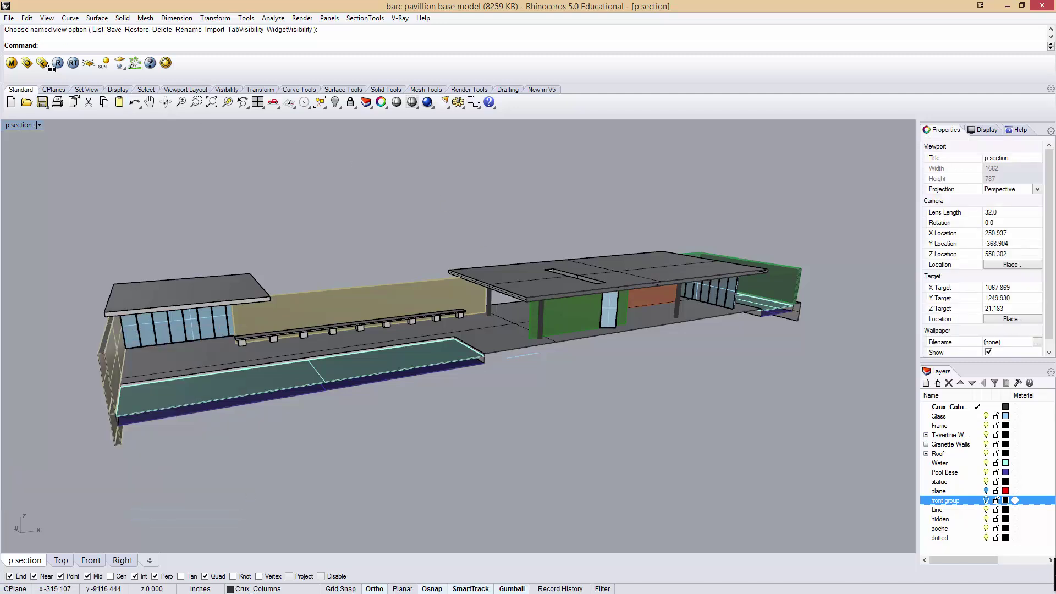
- Override the viewport in the V-Ray output settings, lock the view's aspect ratio and set the size to 2048 x 969
left_click(22, 60)
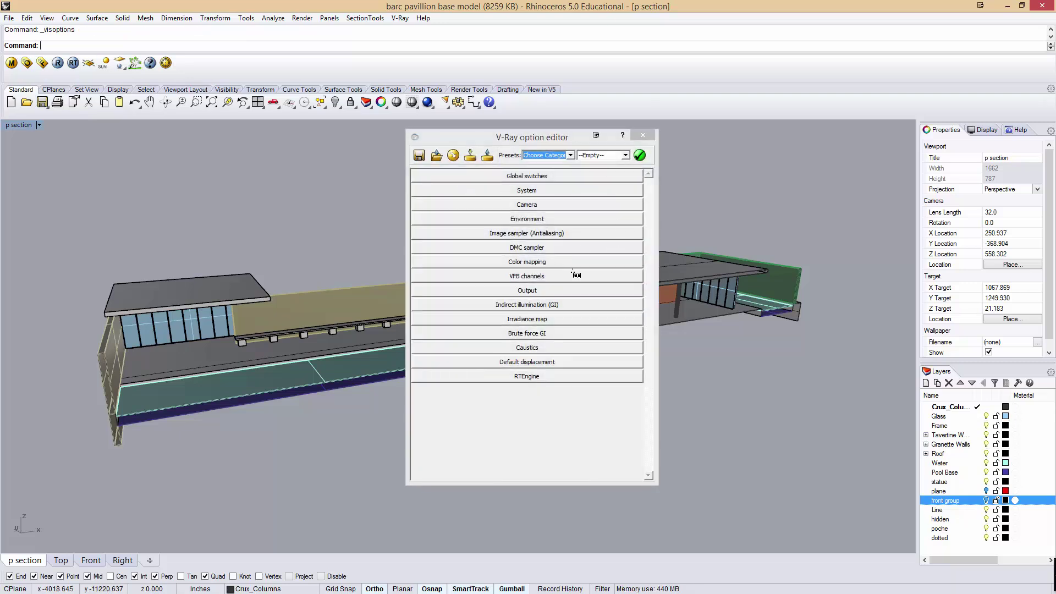
left_click(538, 291)
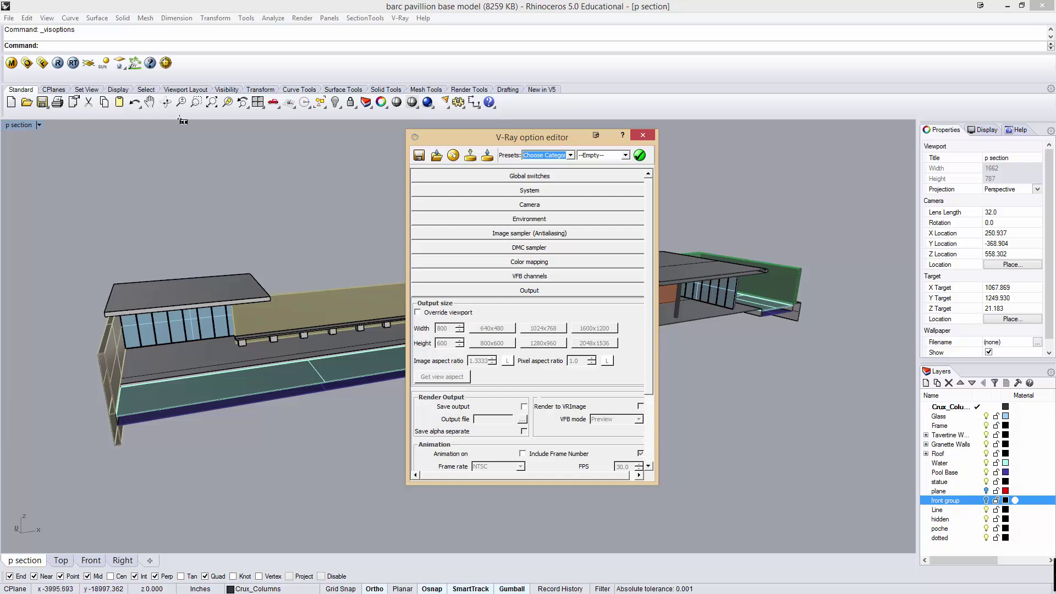
left_click(418, 311)
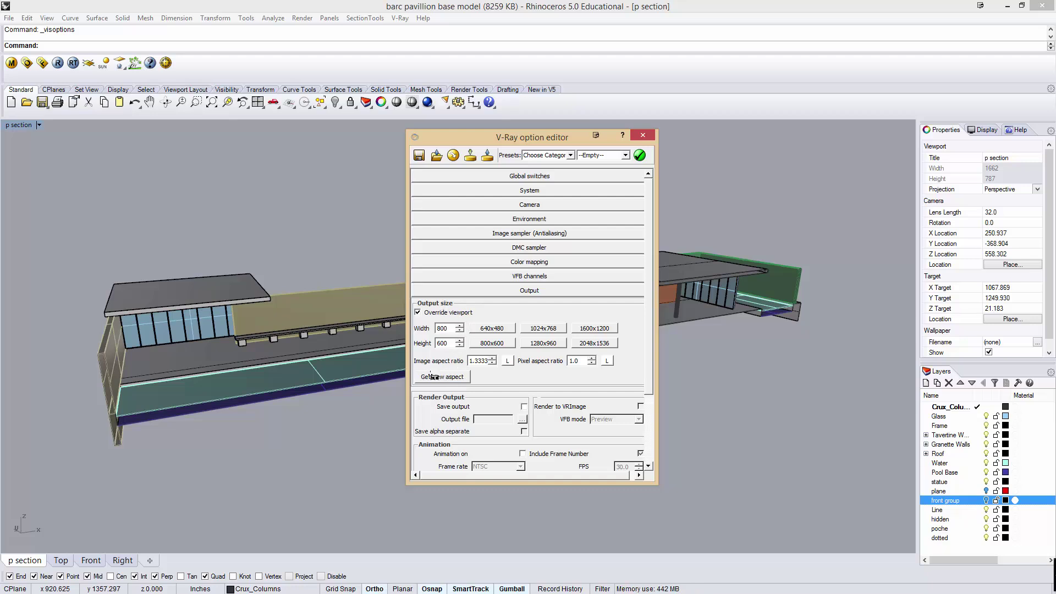
left_click(434, 377)
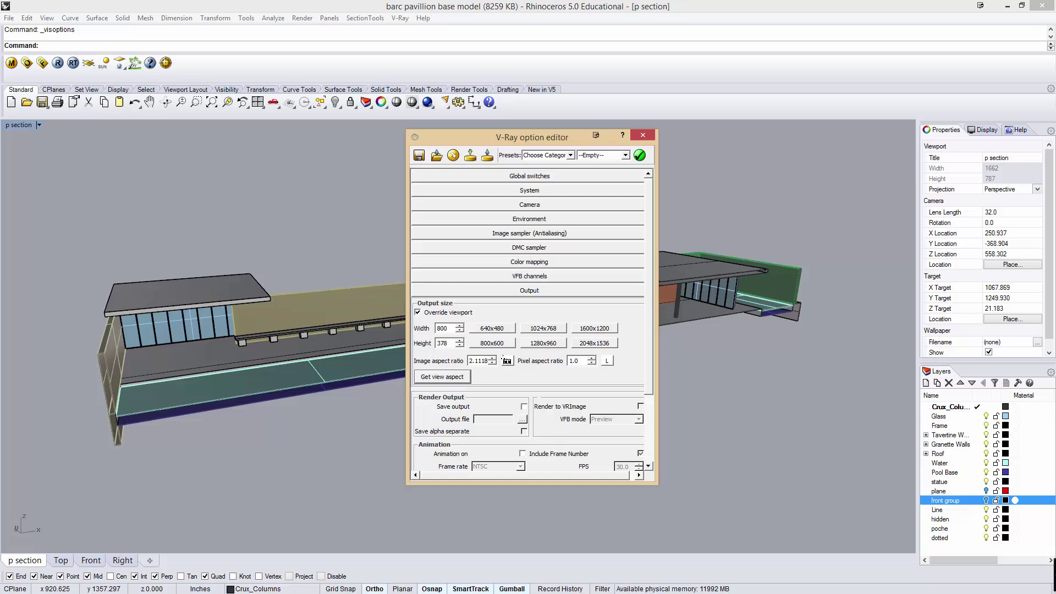
left_click(506, 361)
left_click(597, 343)
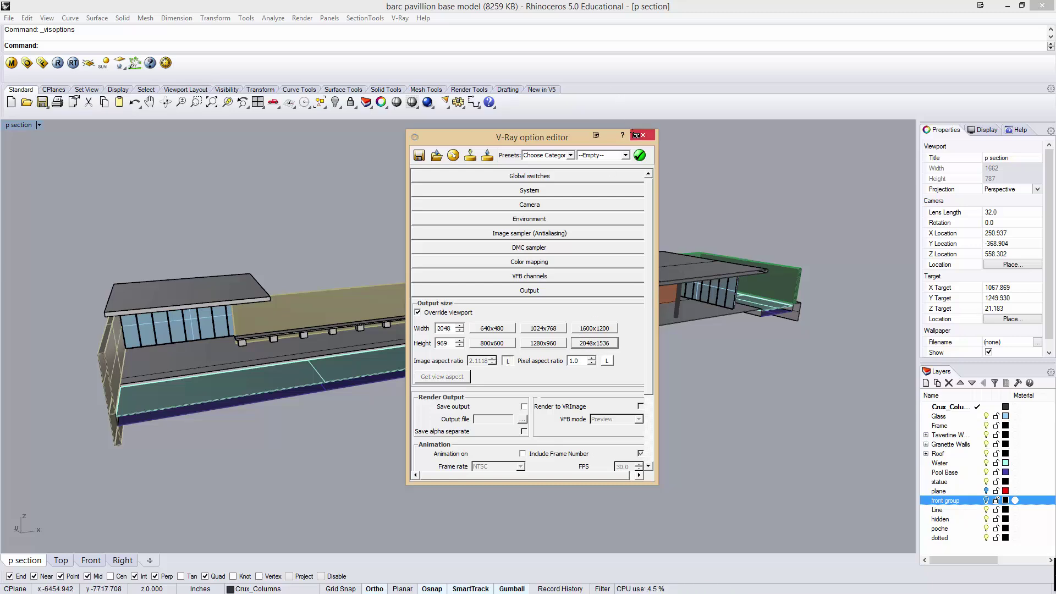
left_click(643, 135)
- Hide the Glass layer and render the p section view with V-Ray
left_click(55, 64)
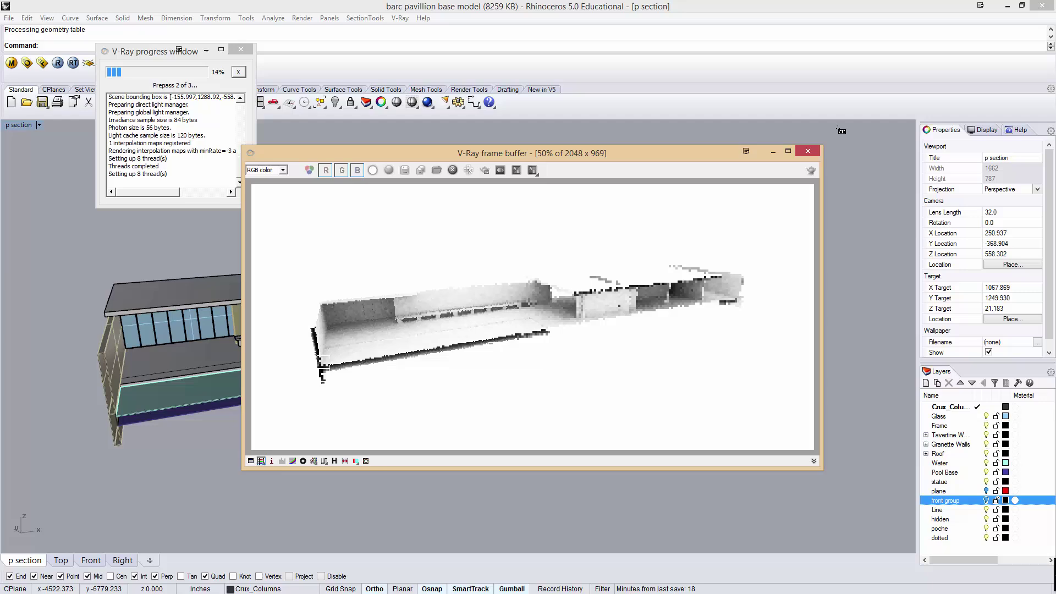
left_click(807, 151)
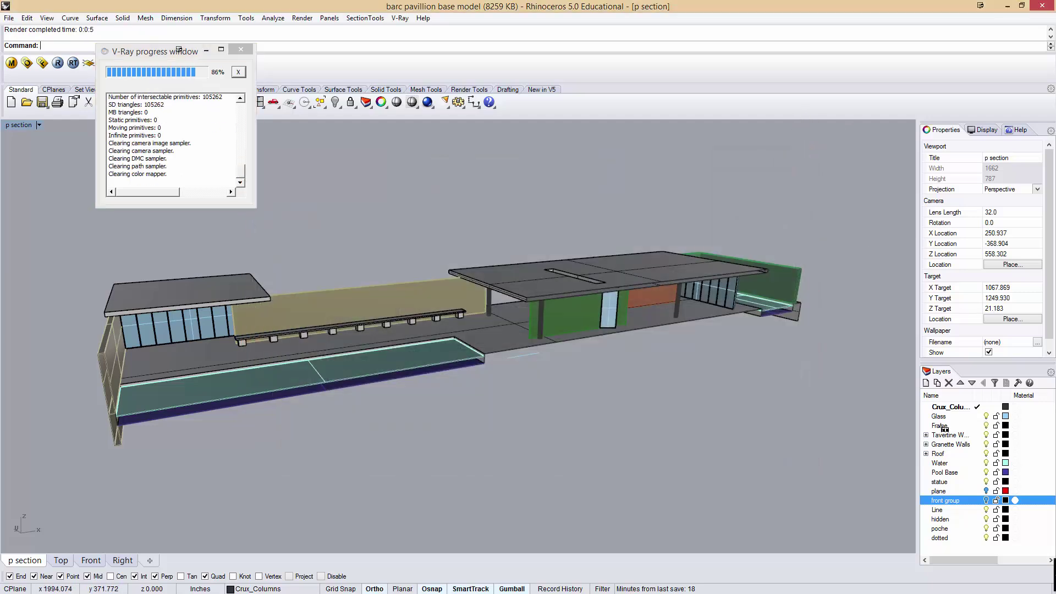
left_click(985, 416)
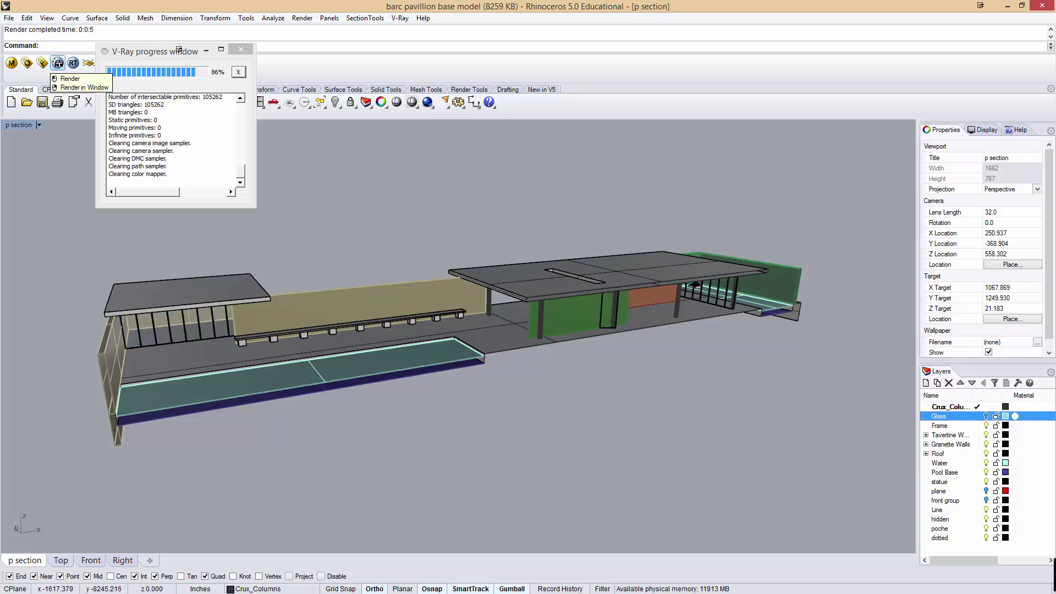
left_click(58, 62)
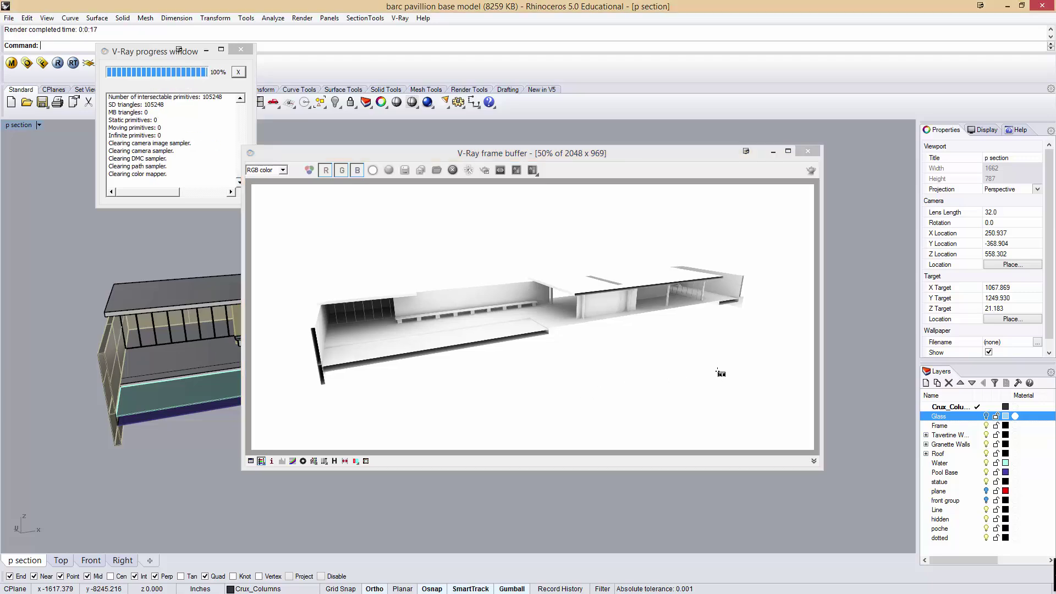
- Save the finished V-Ray render to the Desktop as rendering.png
left_click(396, 155)
left_click(404, 170)
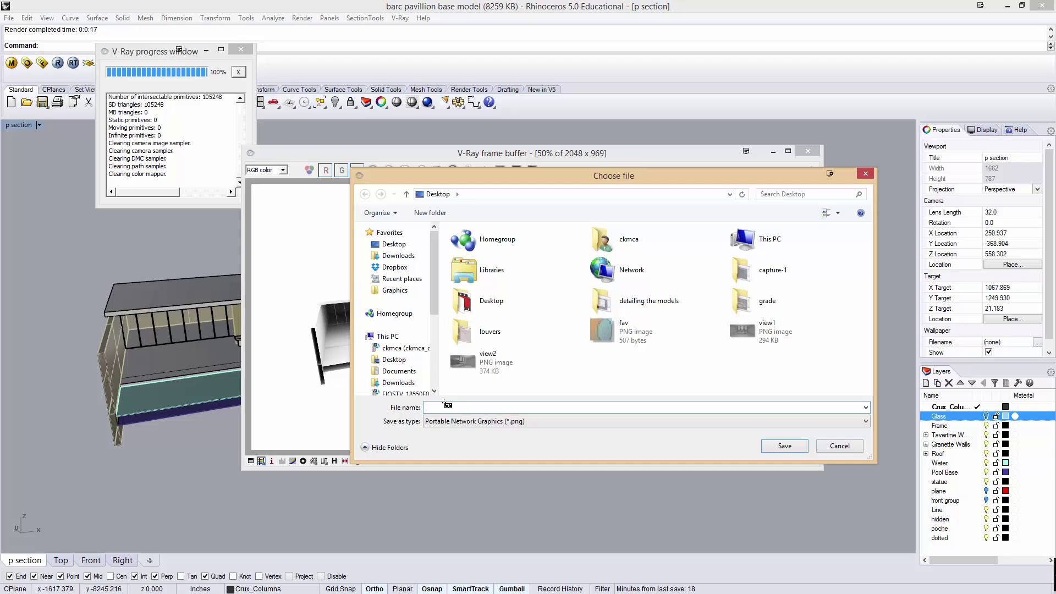
type("rendering.png")
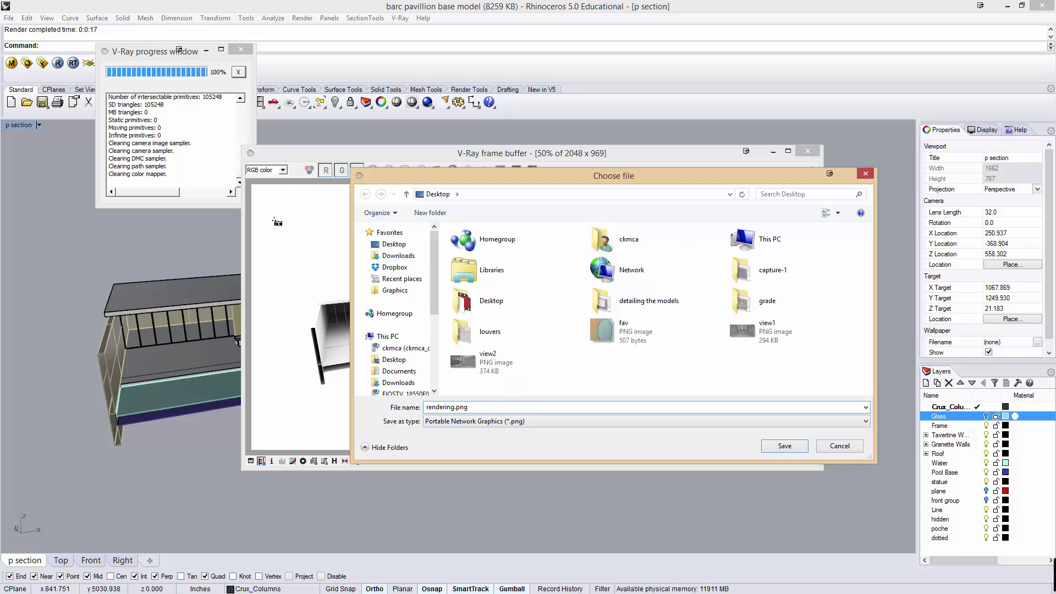
left_click(784, 446)
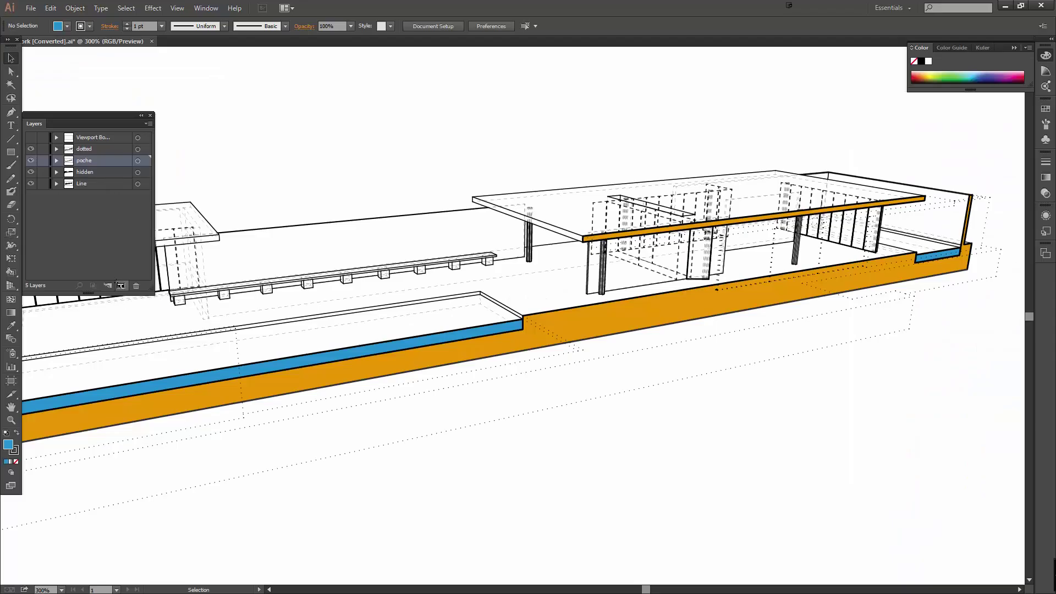
- In Illustrator, add a new layer beneath the Line layer and place rendering.png on it, fitted to the viewport border rectangle
left_click(122, 285)
left_click_drag(82, 167, 95, 202)
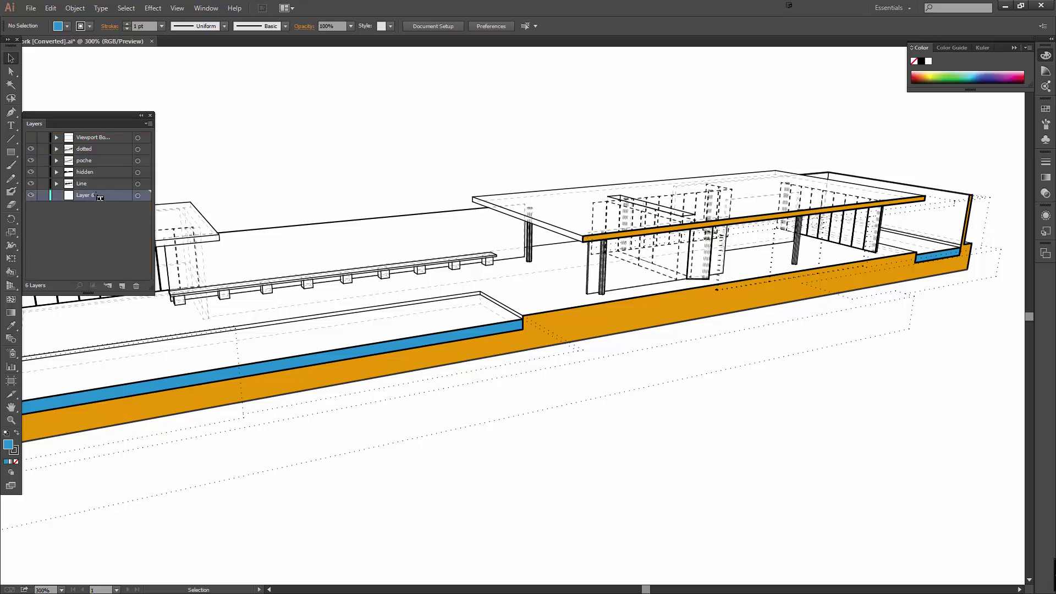
left_click(31, 7)
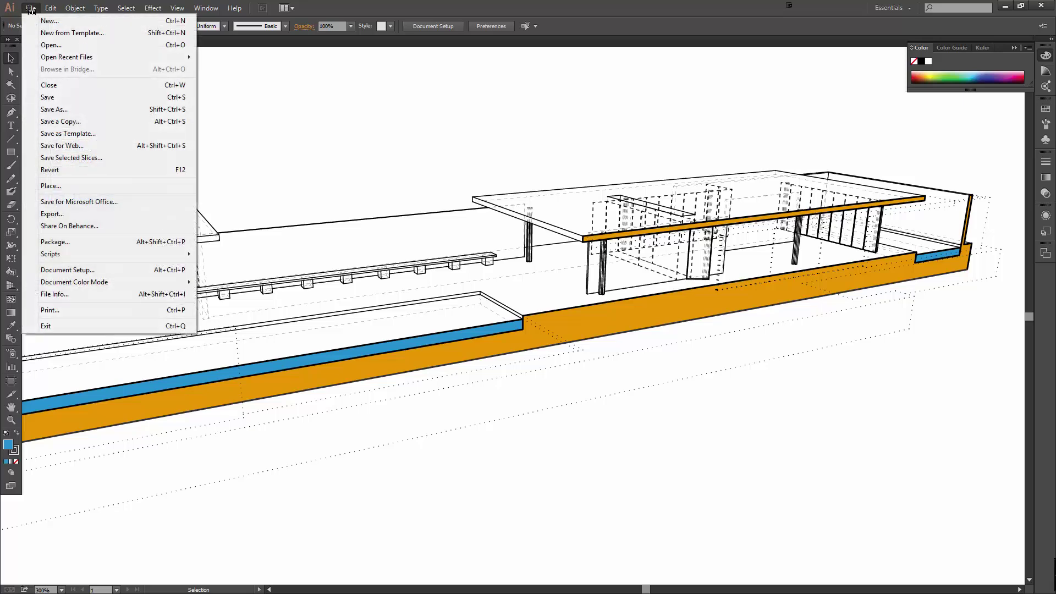
left_click(81, 187)
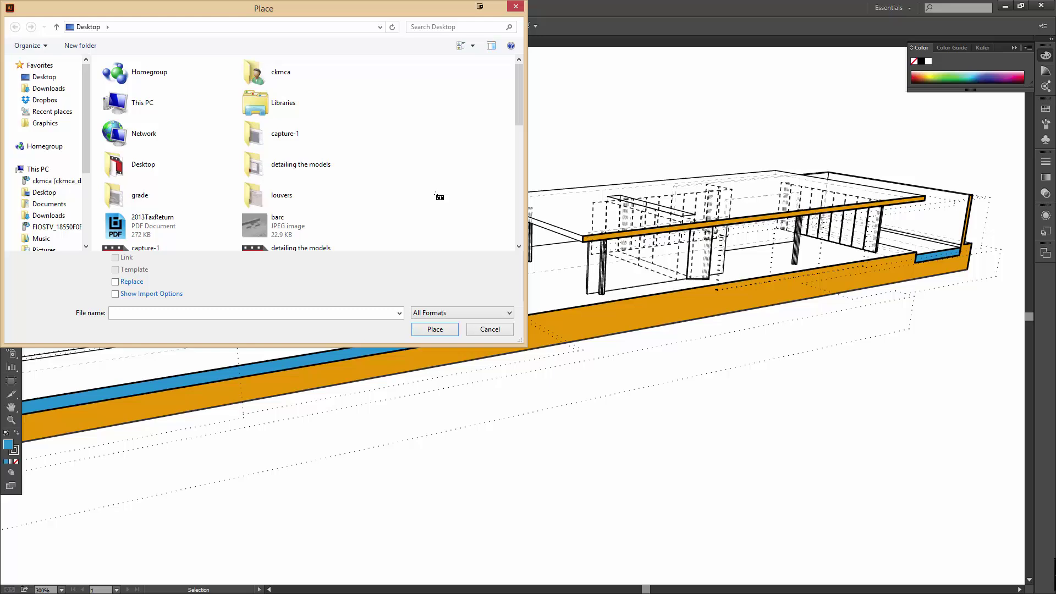
left_click(436, 329)
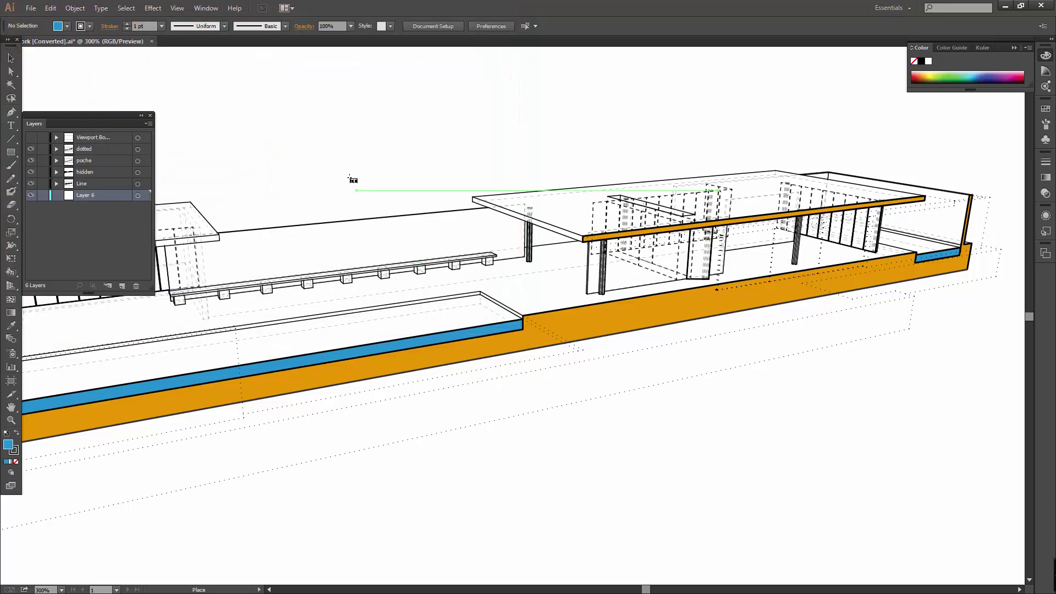
key("ctrl+minus")
key("ctrl+minus")
key("ctrl+minus")
key("ctrl+minus")
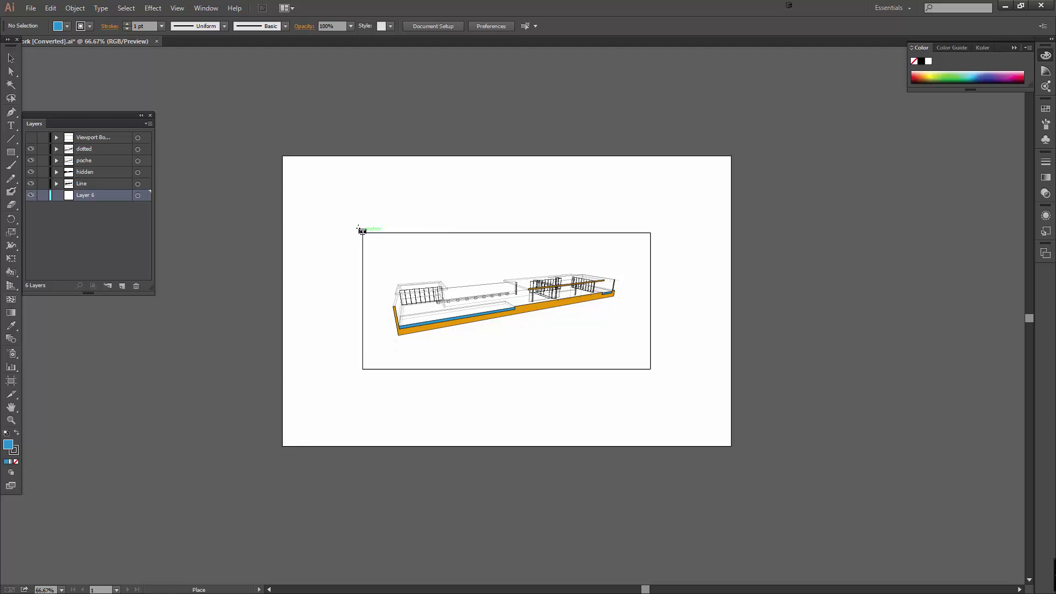
left_click_drag(361, 232, 648, 371)
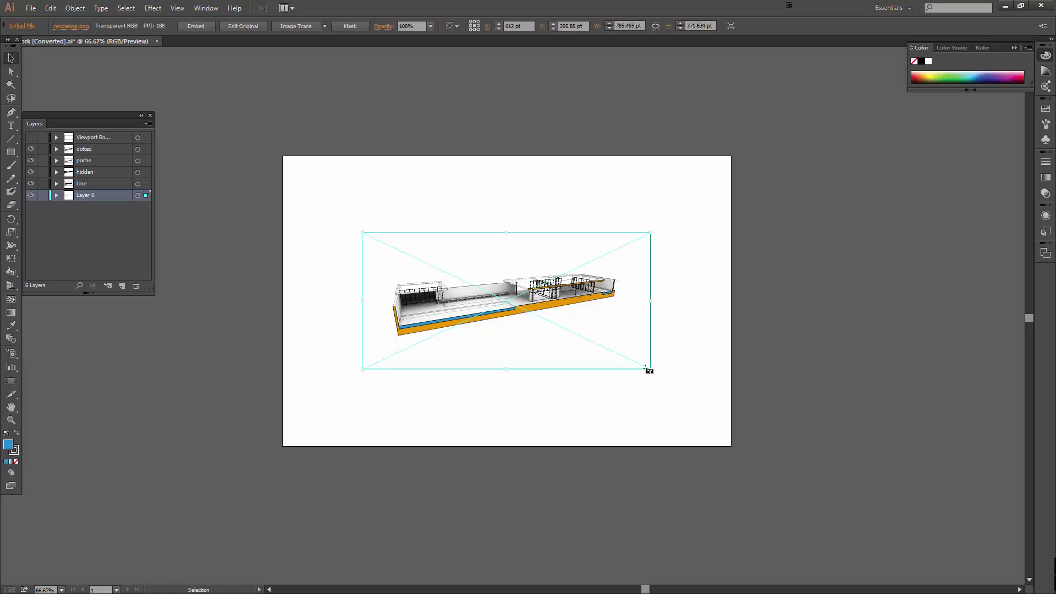
- Examine how the placed rendering lines up with the linework along the whole pavilion
key("ctrl+equal")
key("ctrl+equal")
key("ctrl+equal")
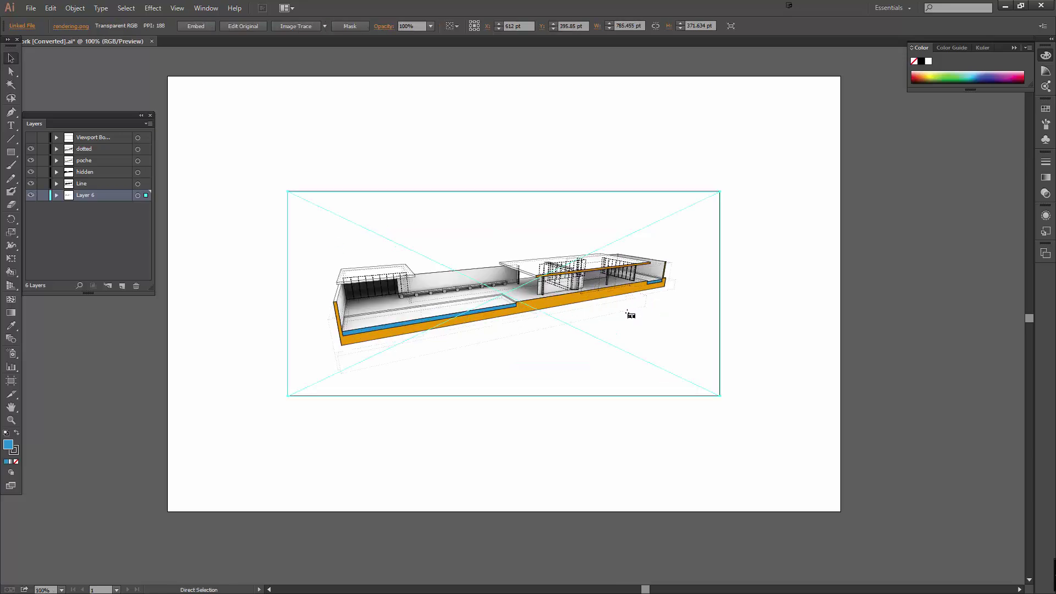
left_click_drag(660, 298, 498, 363)
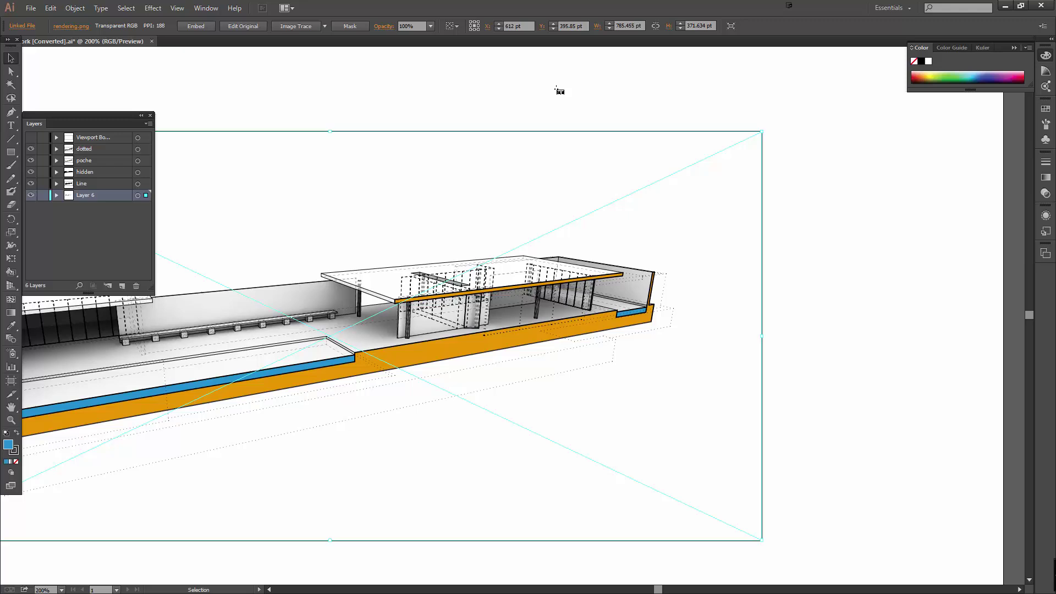
left_click_drag(449, 212, 736, 174)
left_click_drag(395, 170, 620, 206)
left_click_drag(488, 208, 413, 252)
key("space")
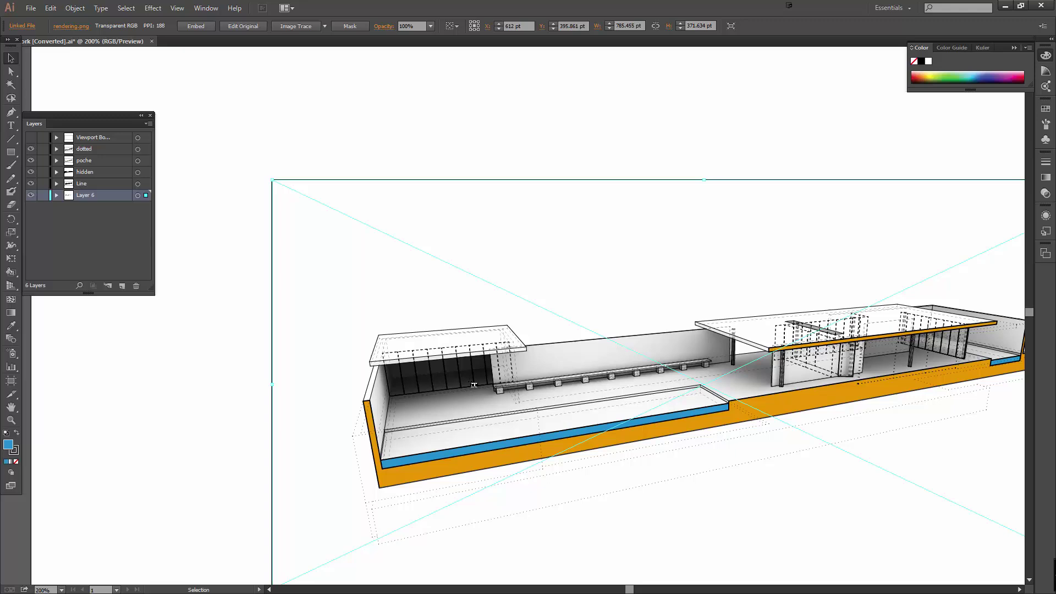
left_click_drag(664, 373, 315, 327)
left_click(858, 255)
key("space")
left_click_drag(379, 235, 549, 228)
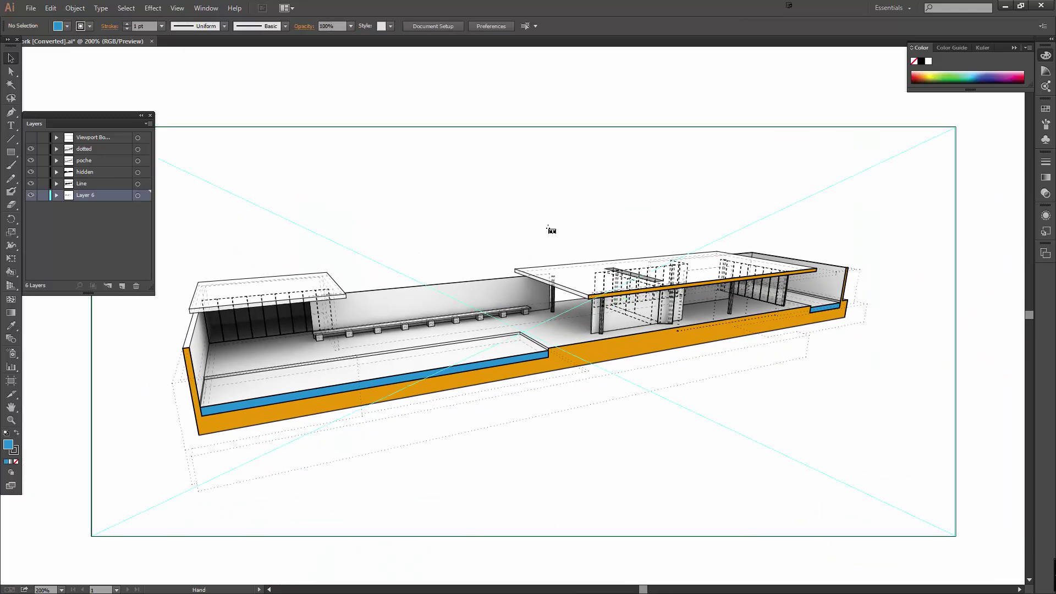
- Lock all the linework layers and set the placed rendering's opacity to 65%
left_click_drag(43, 141, 42, 184)
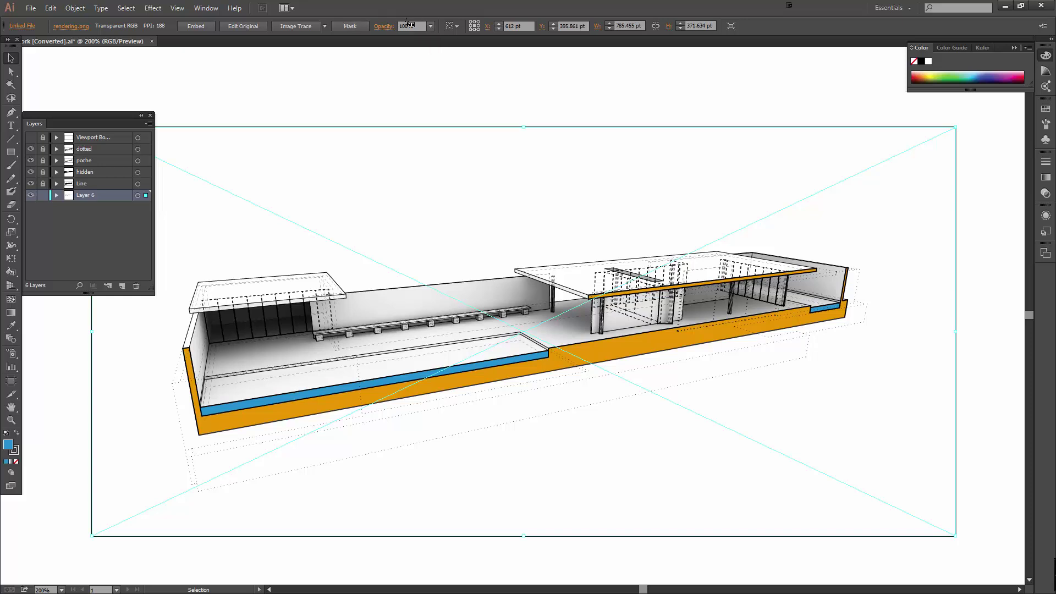
left_click(411, 26)
key("Return")
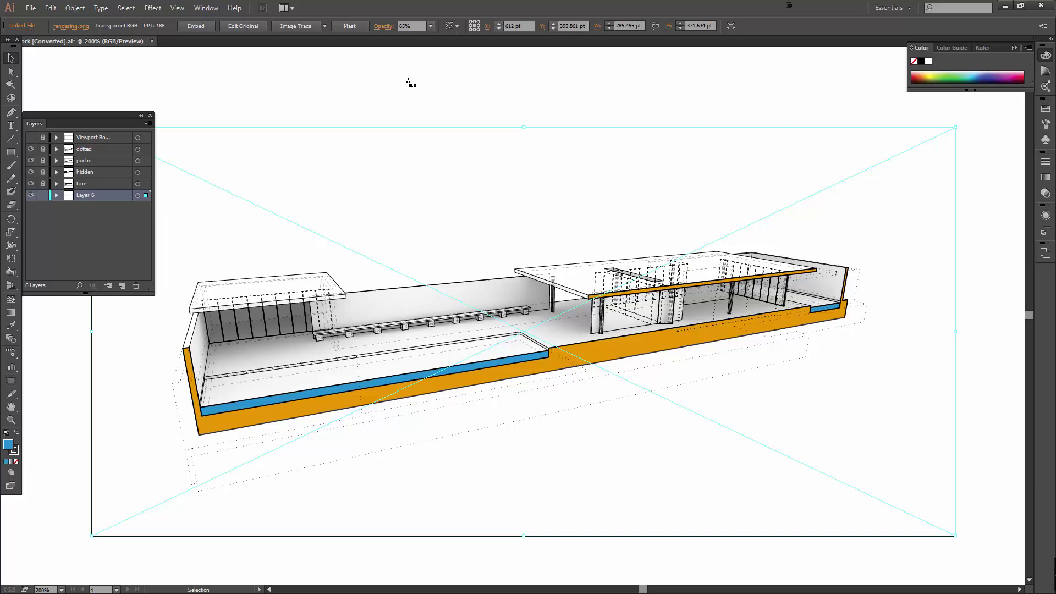
left_click(410, 82)
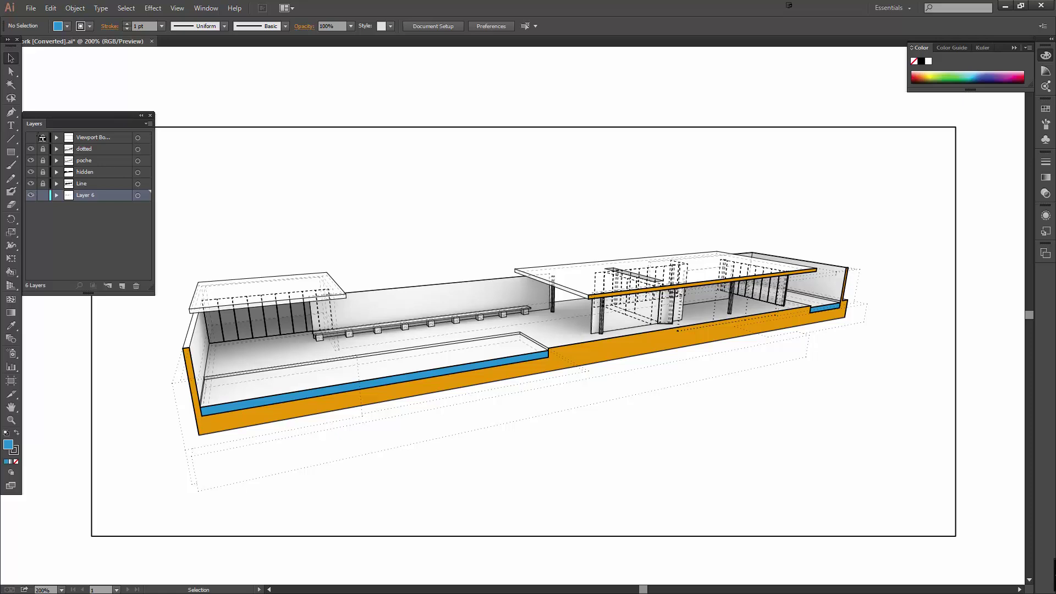
- Lock the rendering's layer, delete the rectangular border around the drawing with the linework layers unlocked, and relock those layers
left_click(42, 194)
left_click_drag(43, 137, 43, 183)
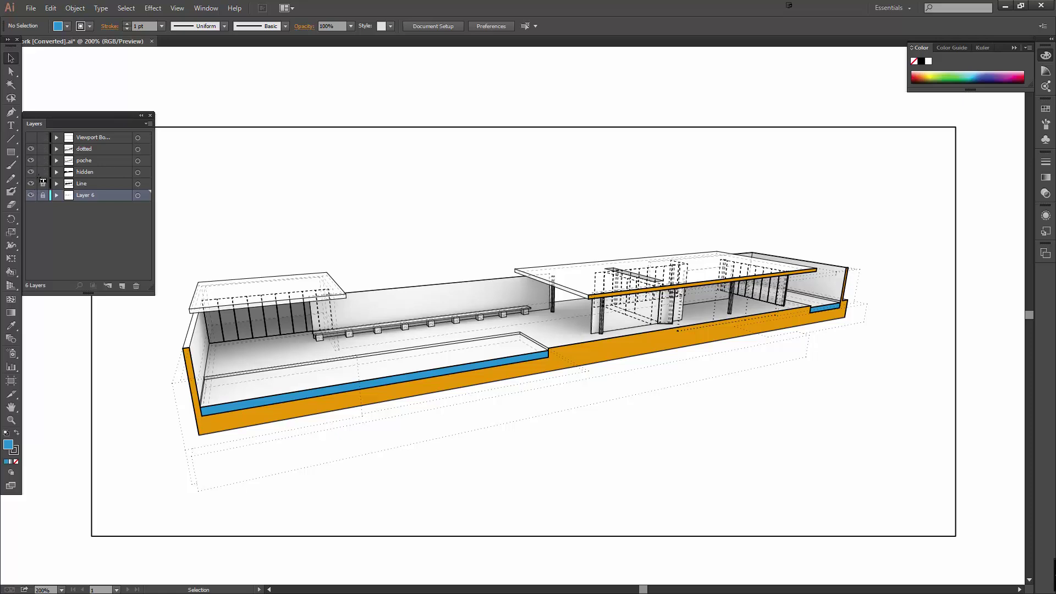
left_click(257, 123)
key("Delete")
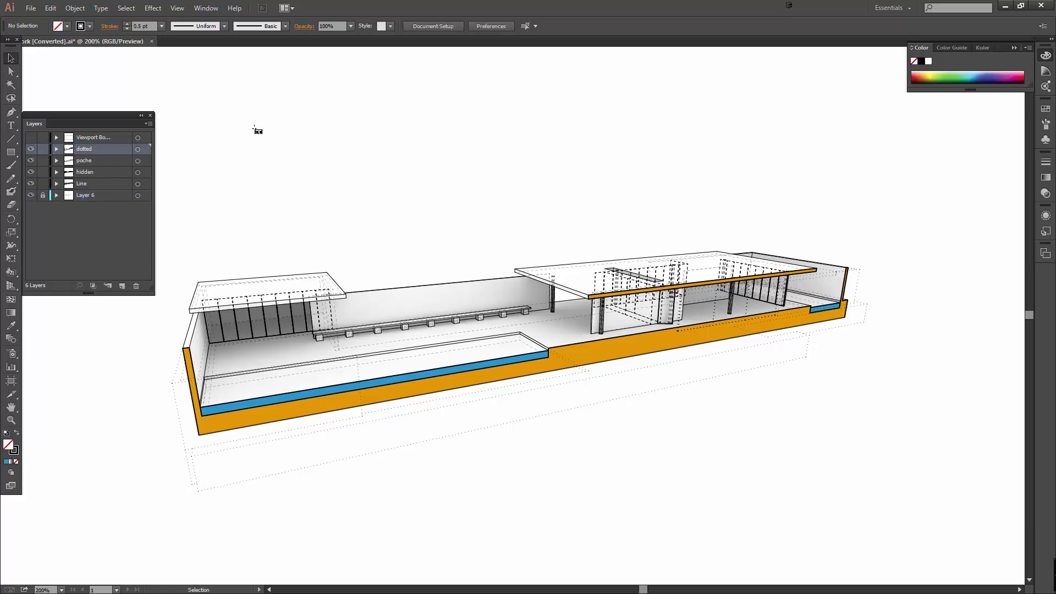
left_click_drag(43, 137, 43, 183)
mouse_move(378, 168)
left_mouse_down()
mouse_move(454, 115)
mouse_move(439, 125)
left_mouse_up()
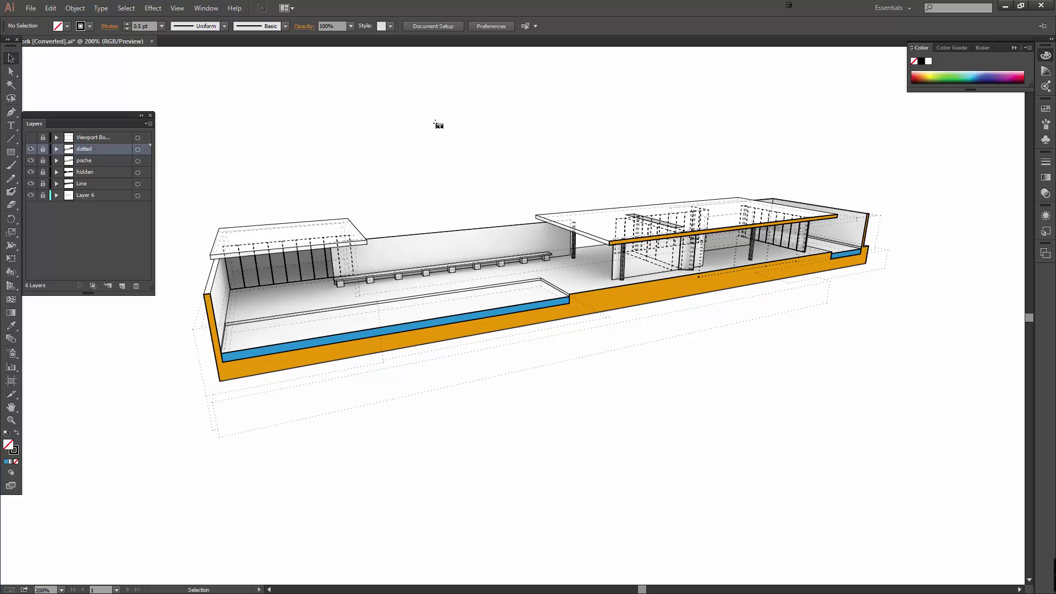